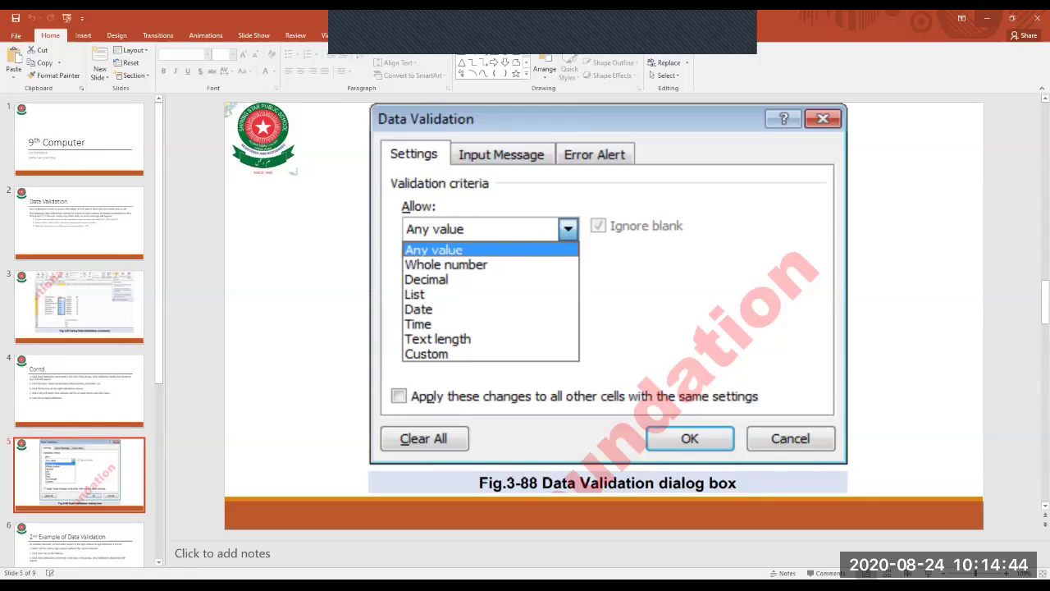
Switch from PowerPoint to the laptop sales workbook 'Average min max.xlsx' in Excel.
key("alt+Tab")
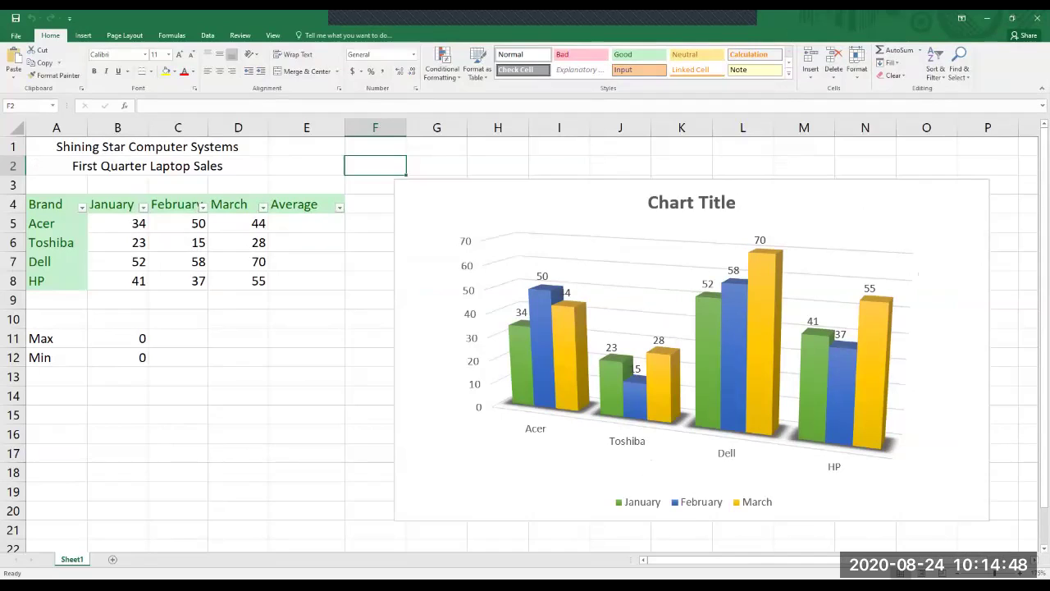
Delete the 3-D sales column chart and clear the January–March figures in B5:D8.
left_click(944, 492)
key("Delete")
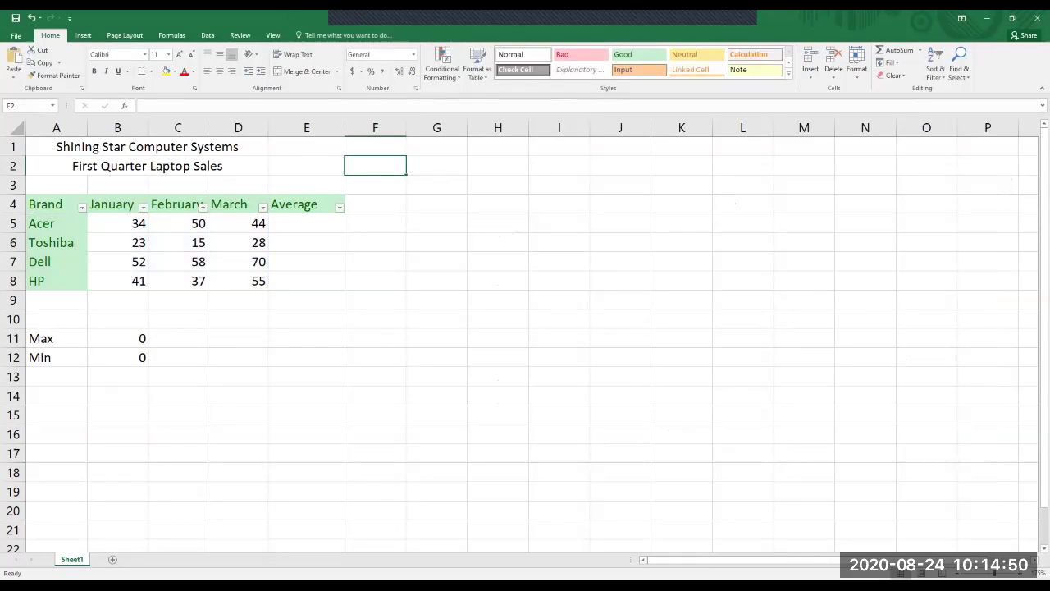
left_click_drag(117, 224, 238, 281)
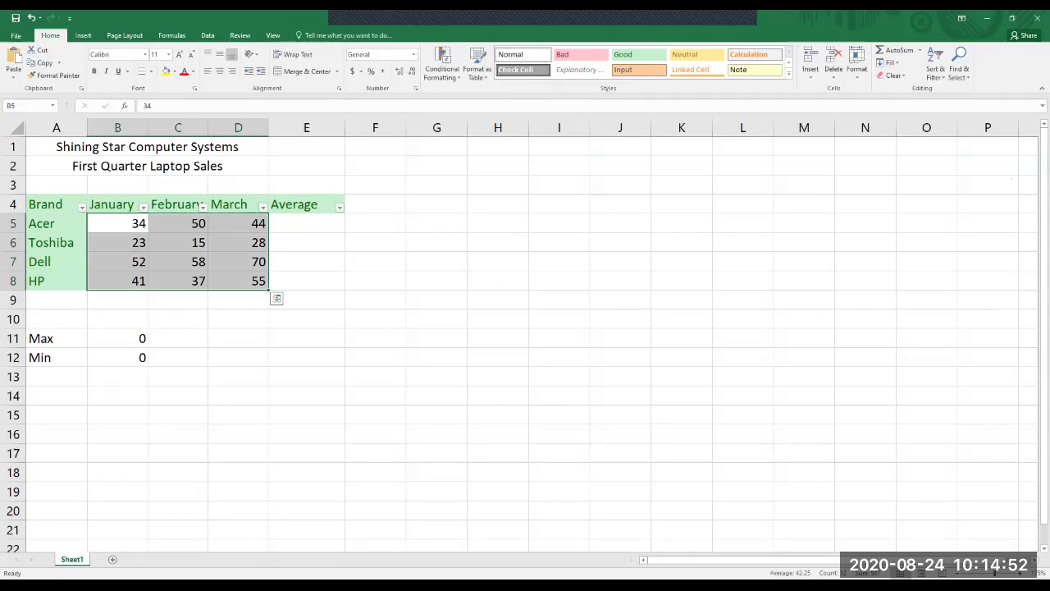
left_click(437, 395)
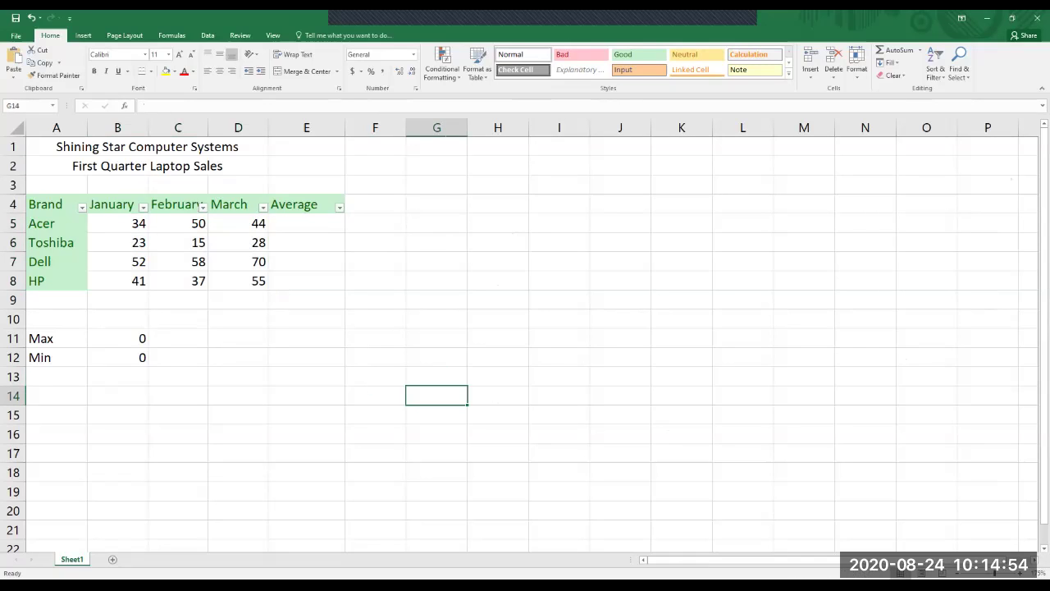
left_click_drag(117, 357, 118, 204)
left_click(306, 281)
left_click_drag(238, 281, 117, 223)
key("Delete")
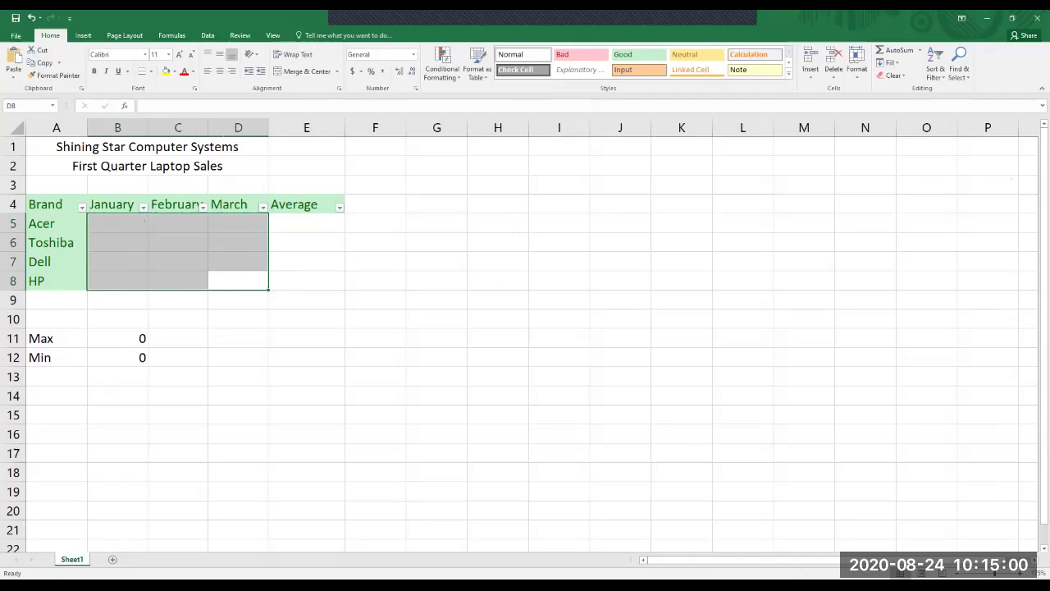
left_click(238, 338)
Turn off the filter arrows on header row A4:E4 and make B5 active.
left_click_drag(45, 204, 306, 204)
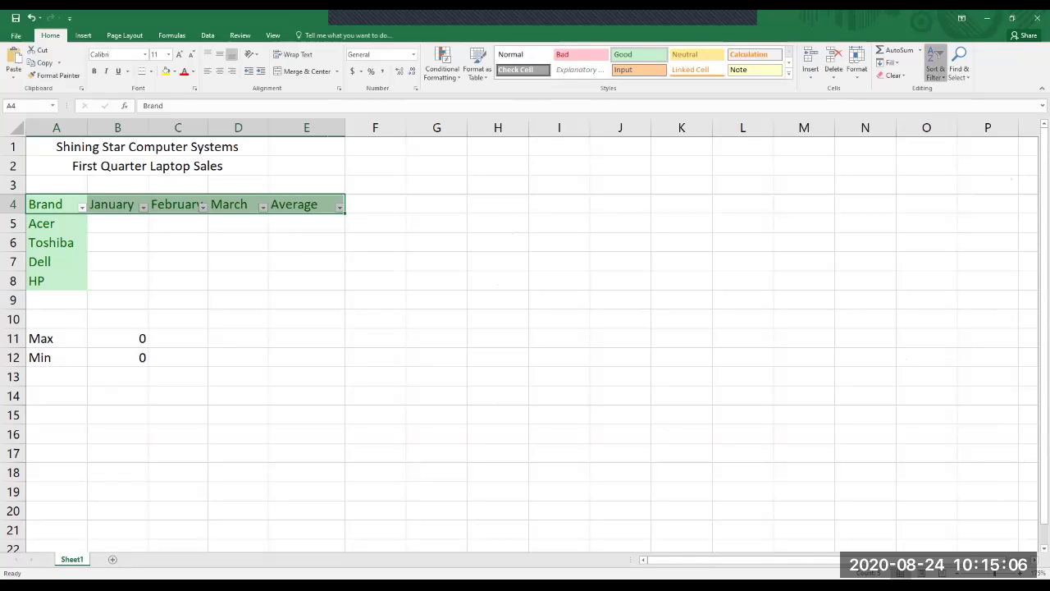
left_click(936, 66)
left_click(949, 129)
left_click(559, 261)
left_click(117, 224)
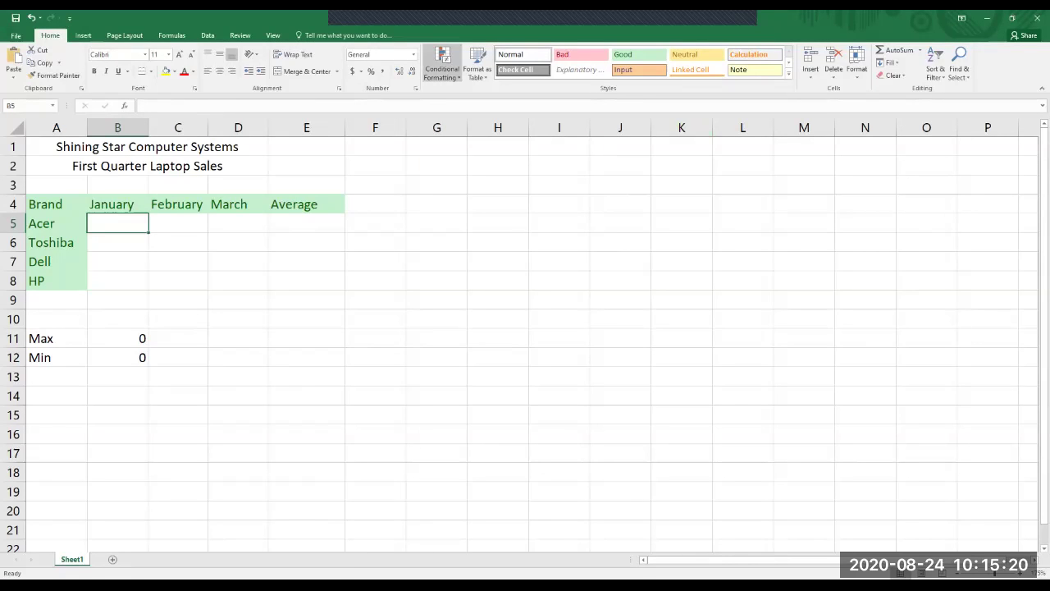
left_click(442, 62)
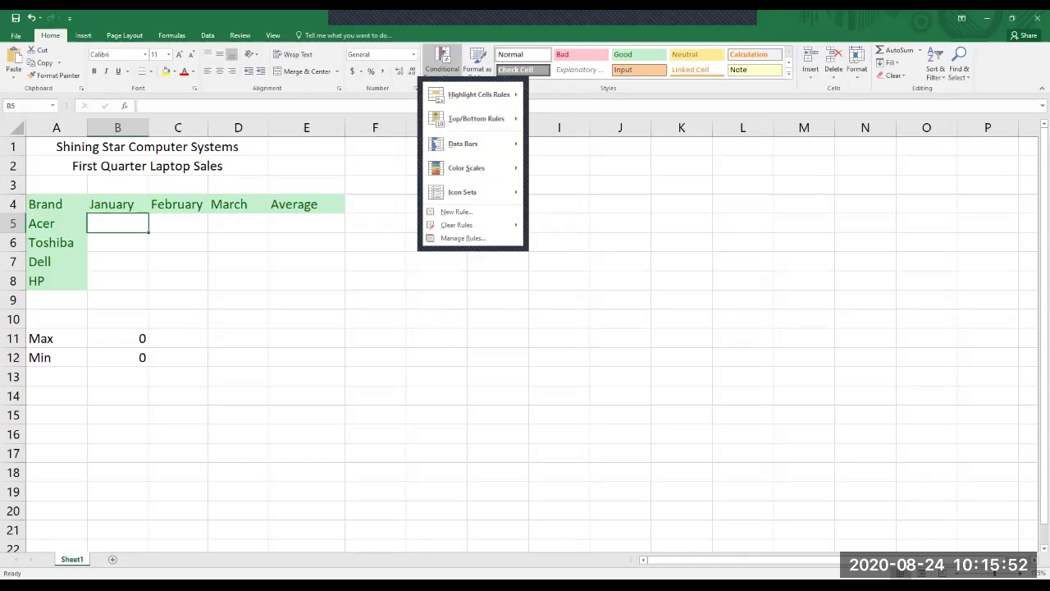
key("Escape")
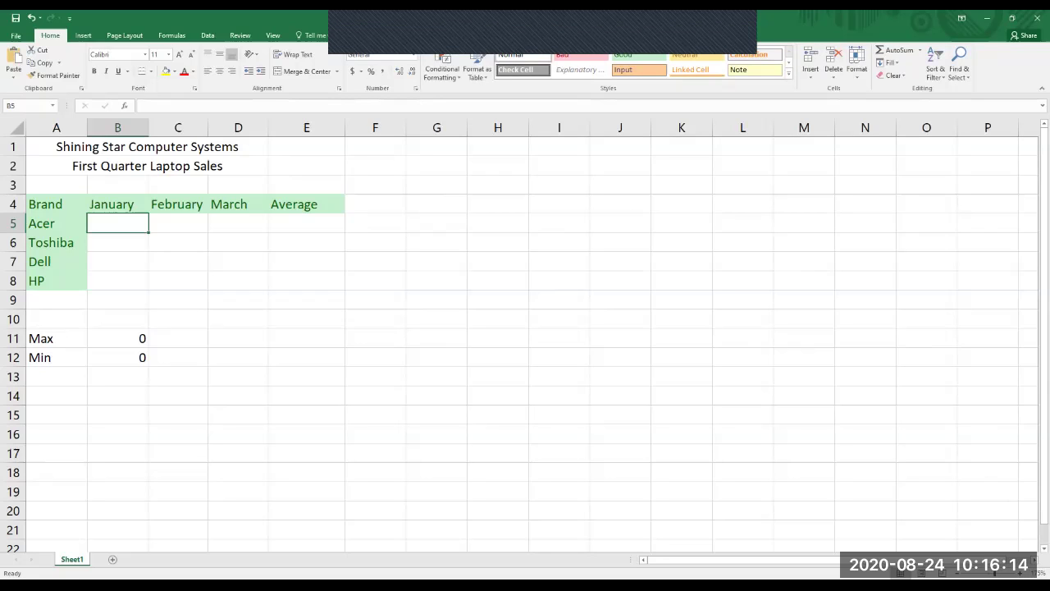
left_click_drag(45, 204, 307, 281)
Select the January cells B5:B8 and switch to the Data ribbon.
left_click(307, 299)
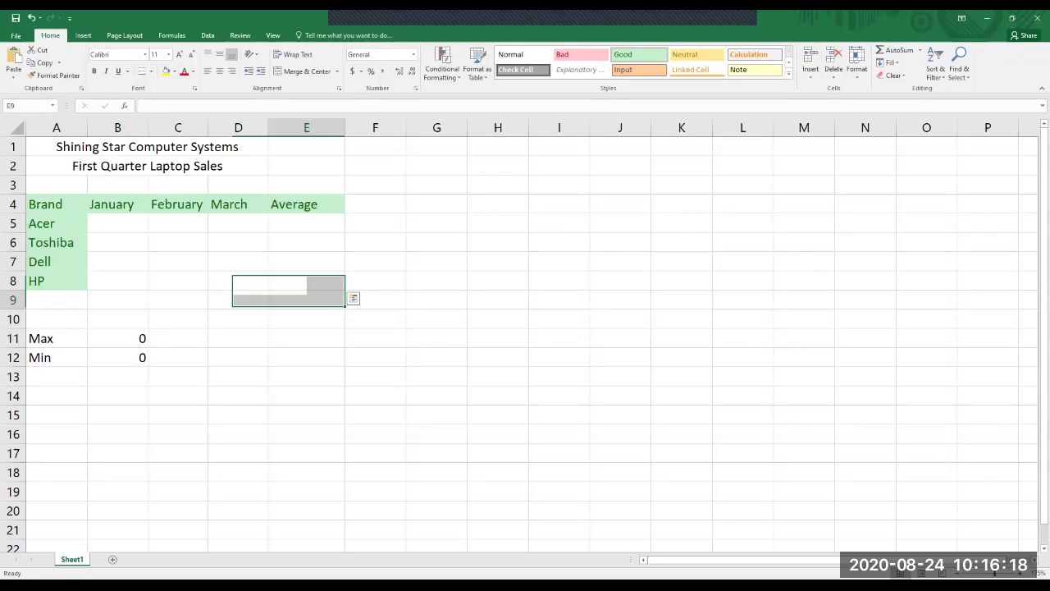
left_click(117, 224)
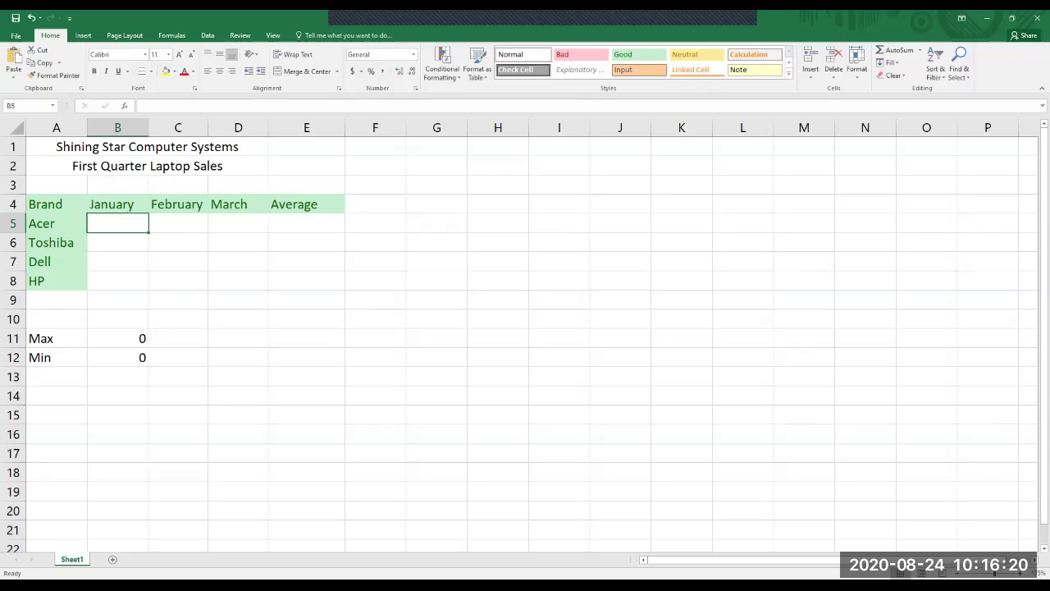
key("shift+Down")
key("shift+Down")
key("shift+Down")
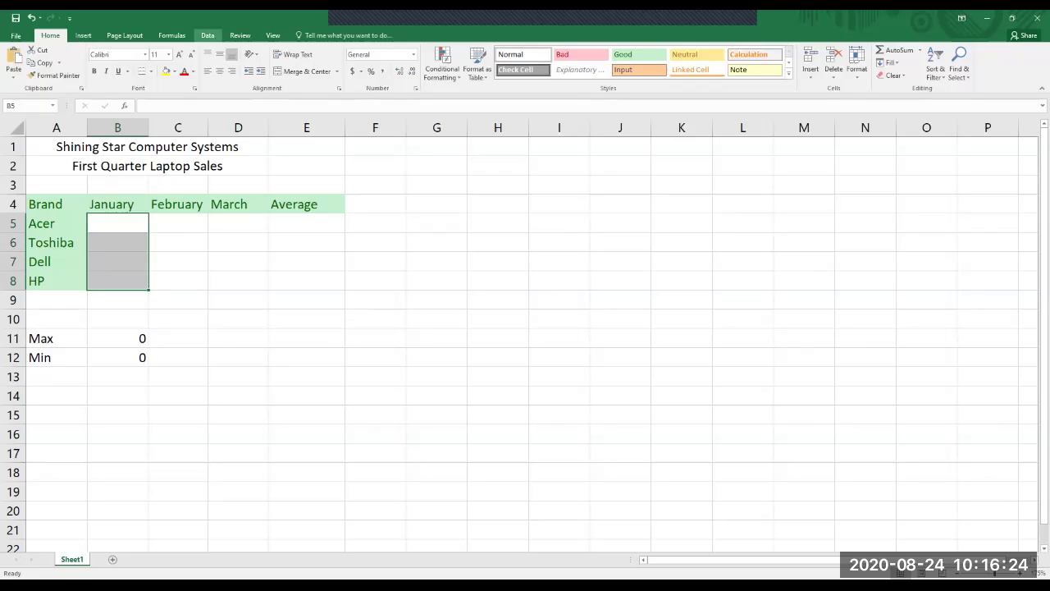
left_click(207, 36)
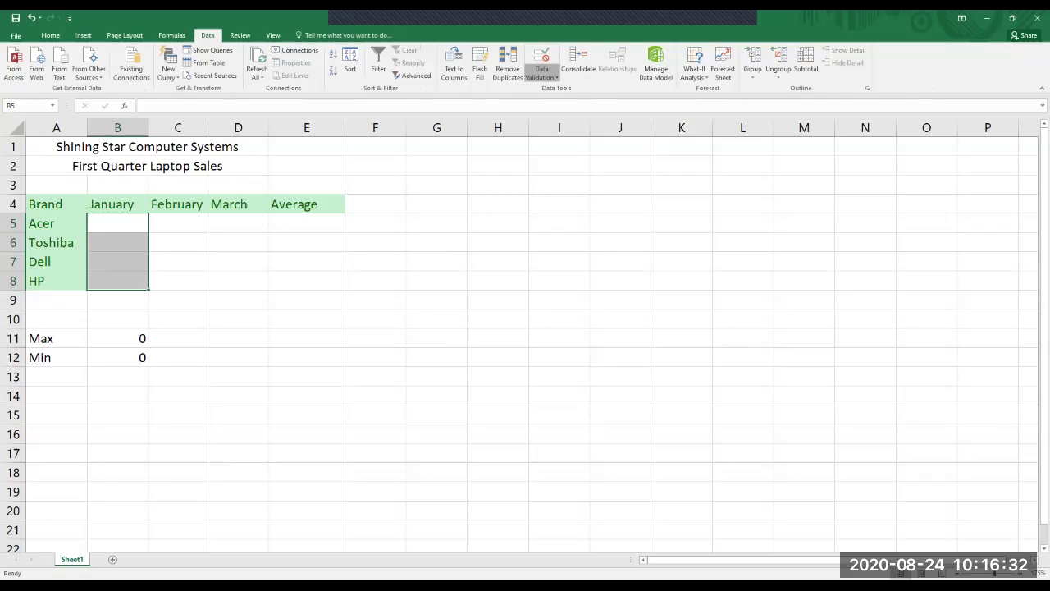
left_click(542, 64)
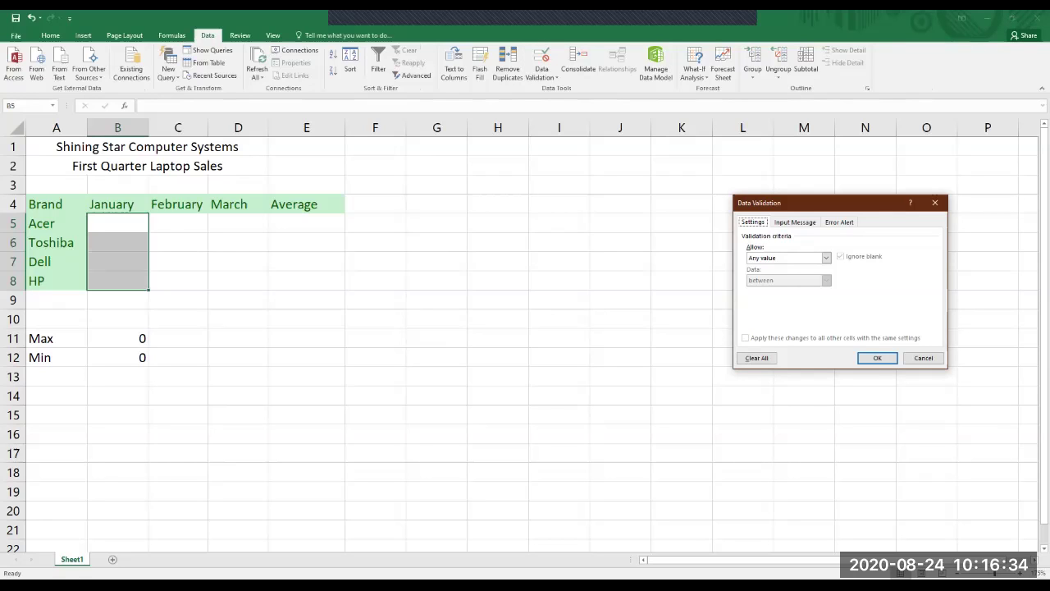
left_click_drag(821, 203, 531, 181)
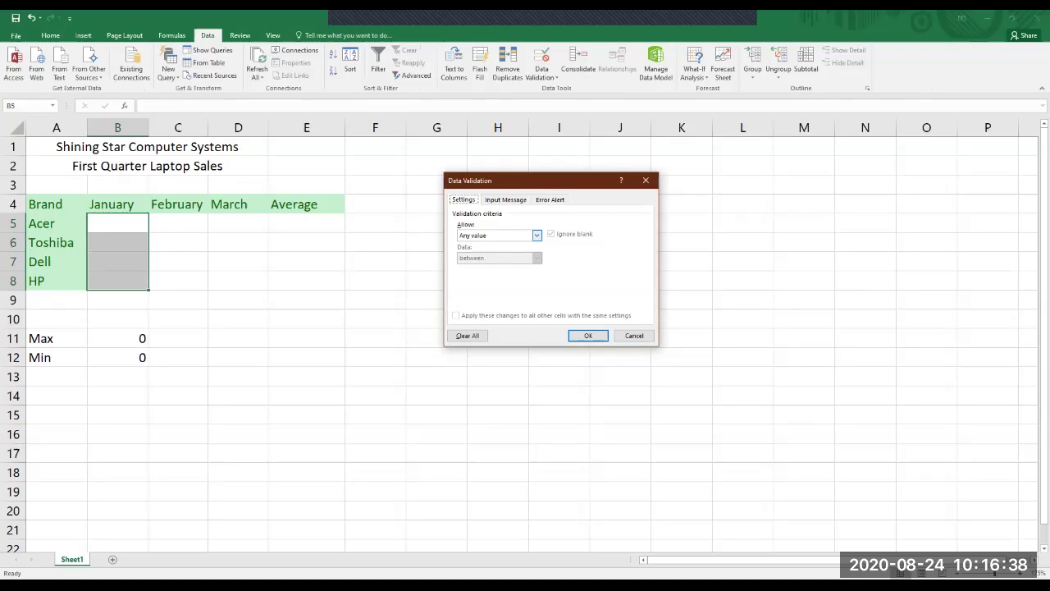
left_click(537, 235)
key("Down")
key("Down")
key("Down")
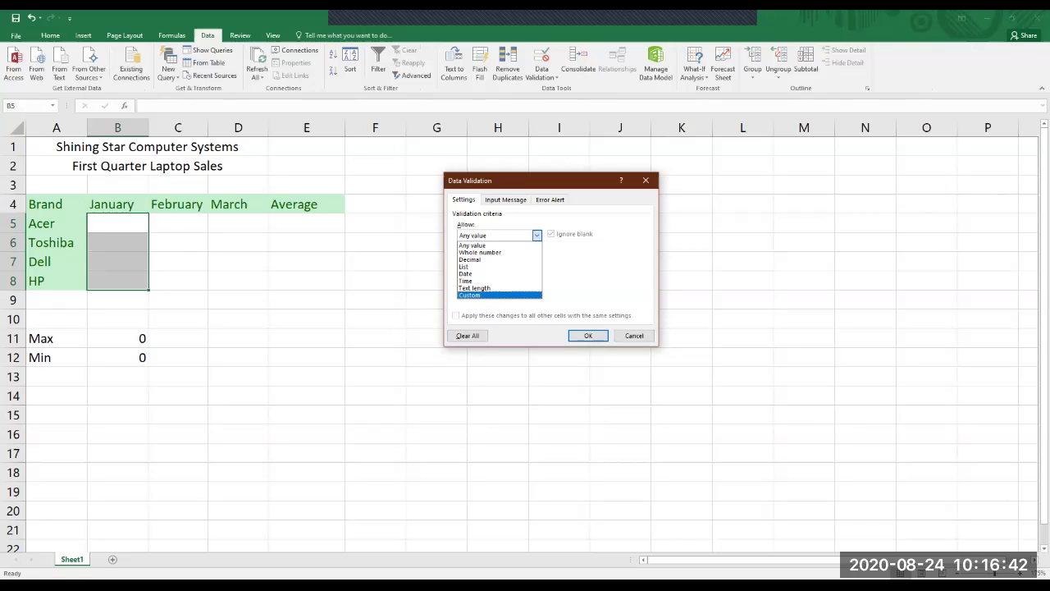
key("Return")
left_click(537, 235)
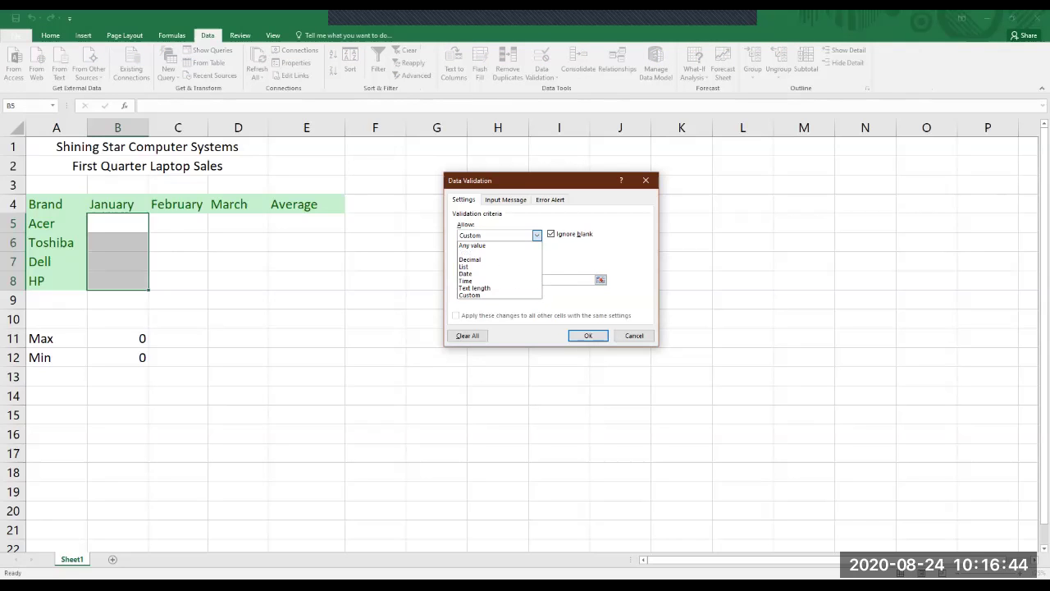
left_click(480, 252)
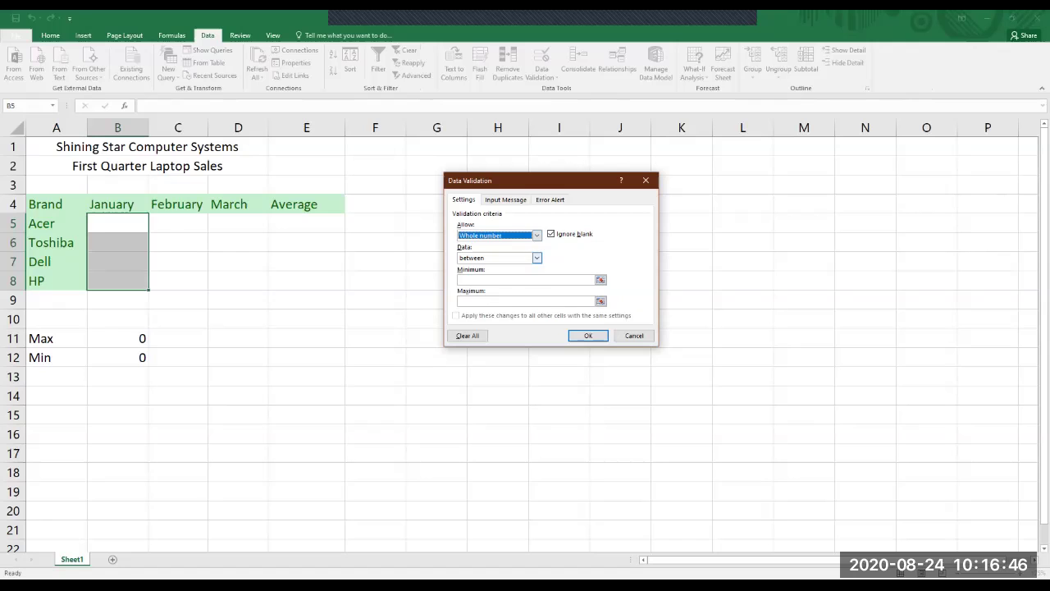
left_click(537, 258)
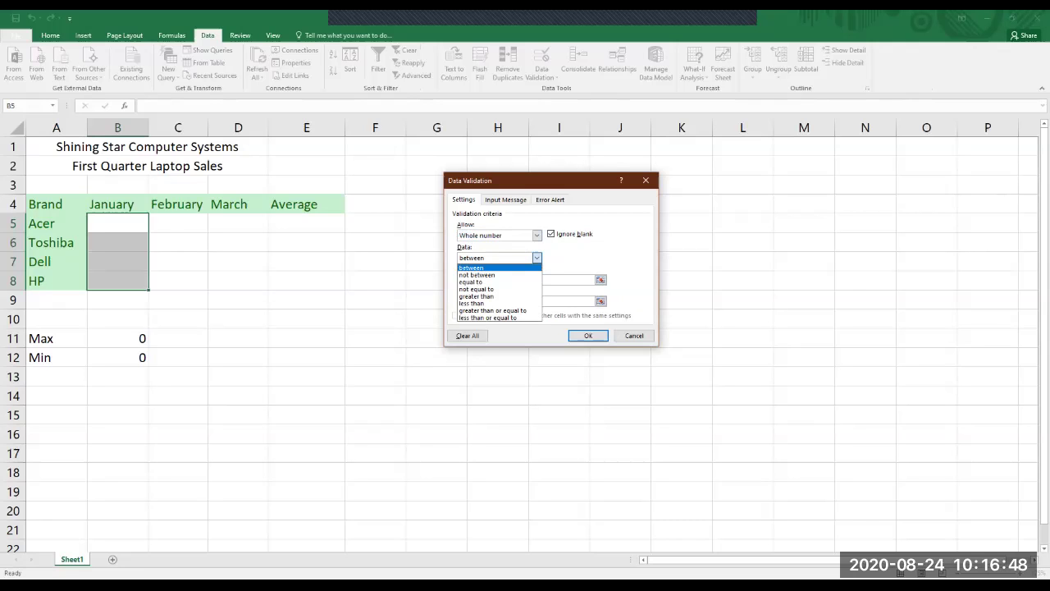
key("Return")
left_click(525, 280)
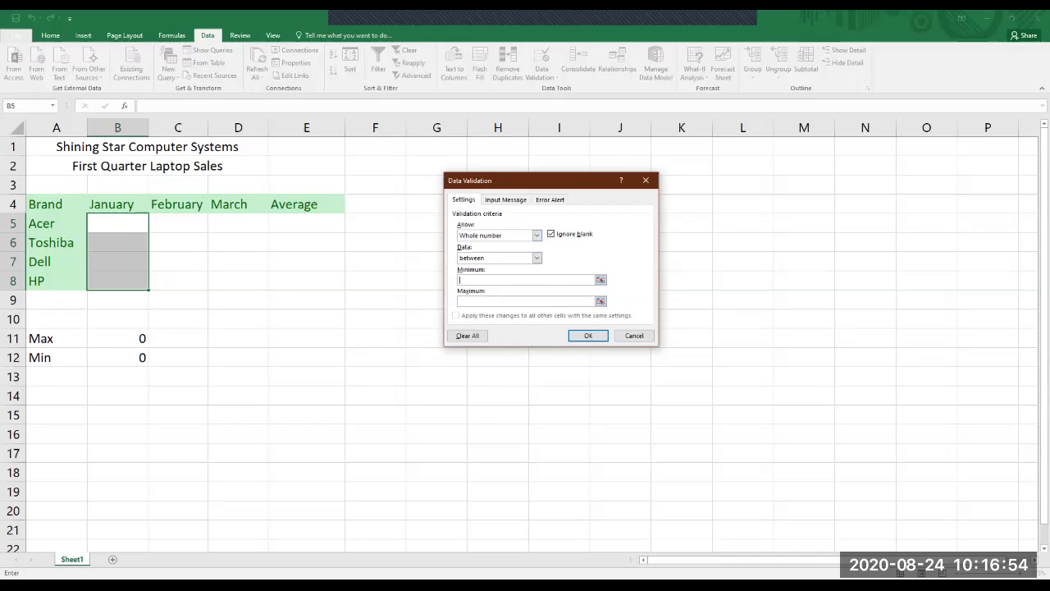
key("ctrl+Tab")
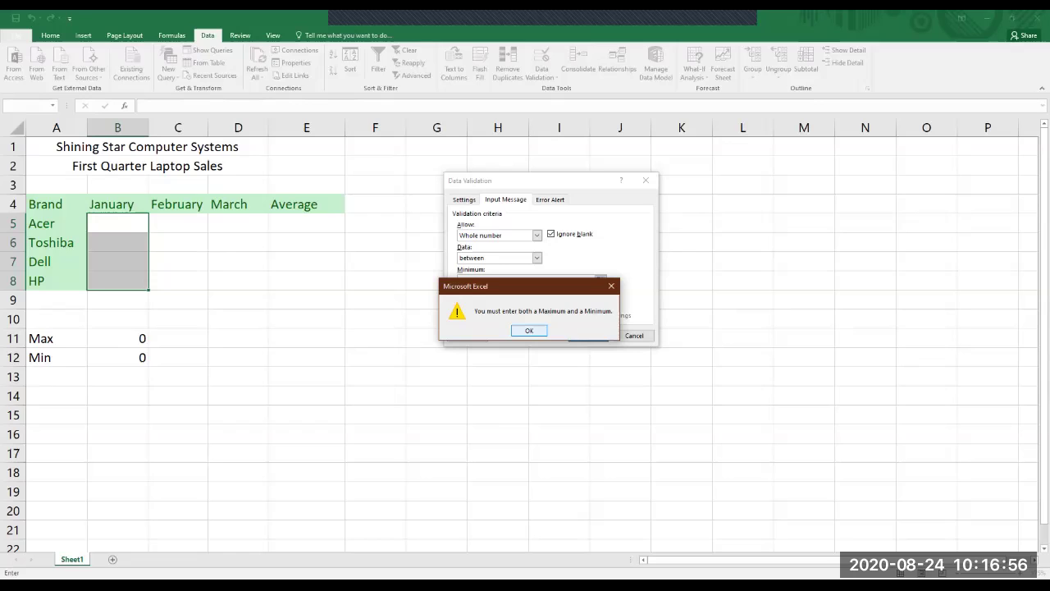
key("Return")
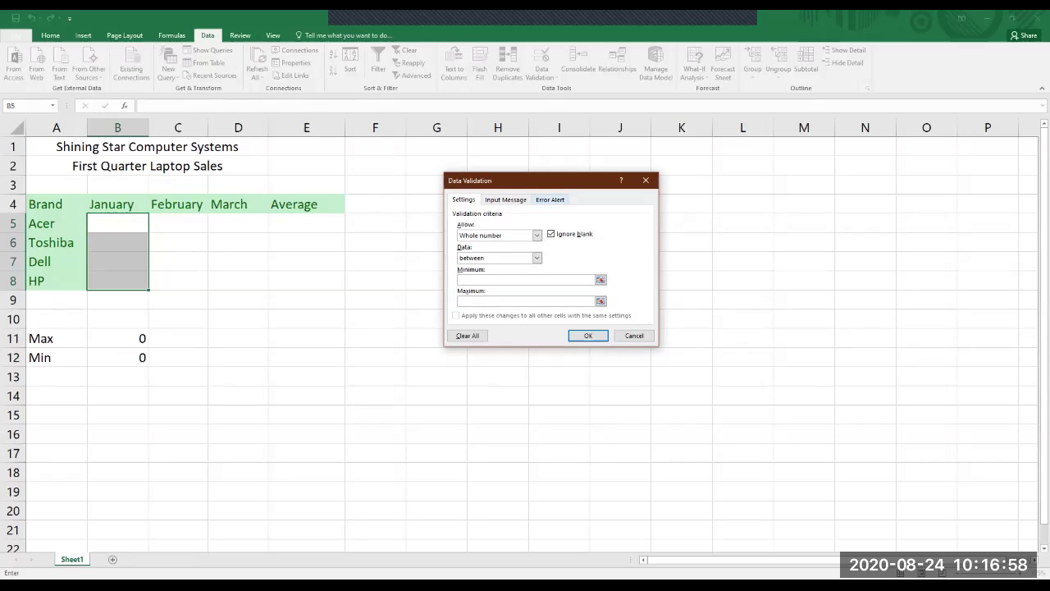
key("Return")
key("Return")
key("alt+Down")
key("Escape")
key("ctrl+Tab")
key("ctrl+Tab")
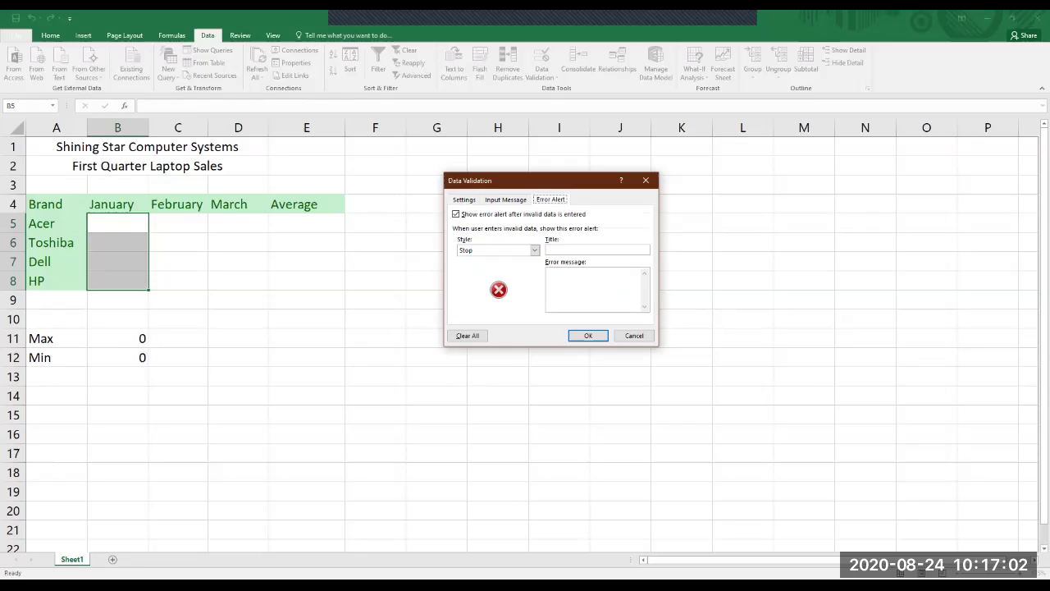
key("Tab")
key("Tab")
key("alt+Down")
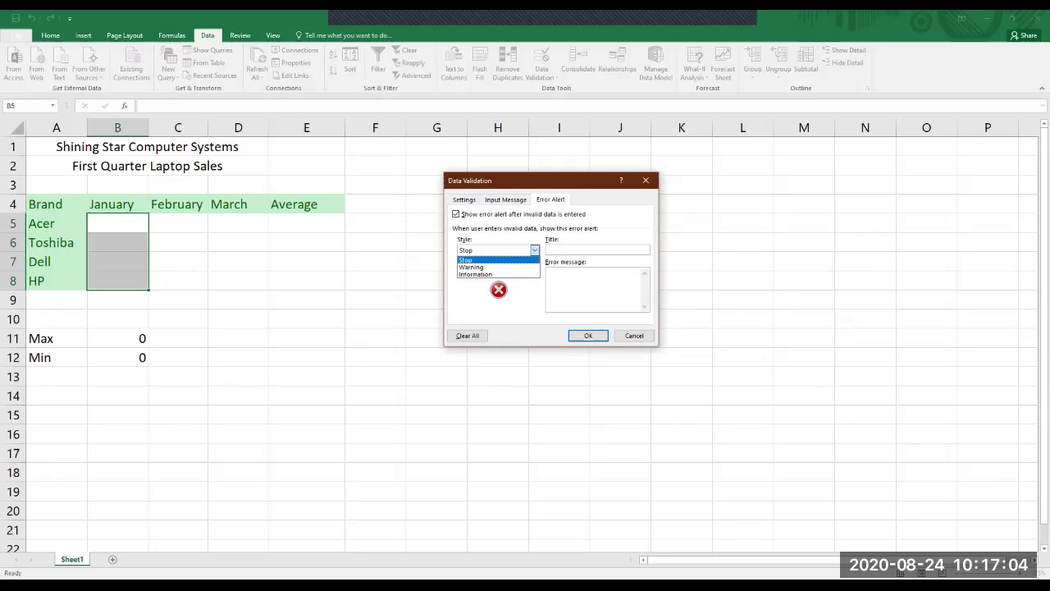
key("Escape")
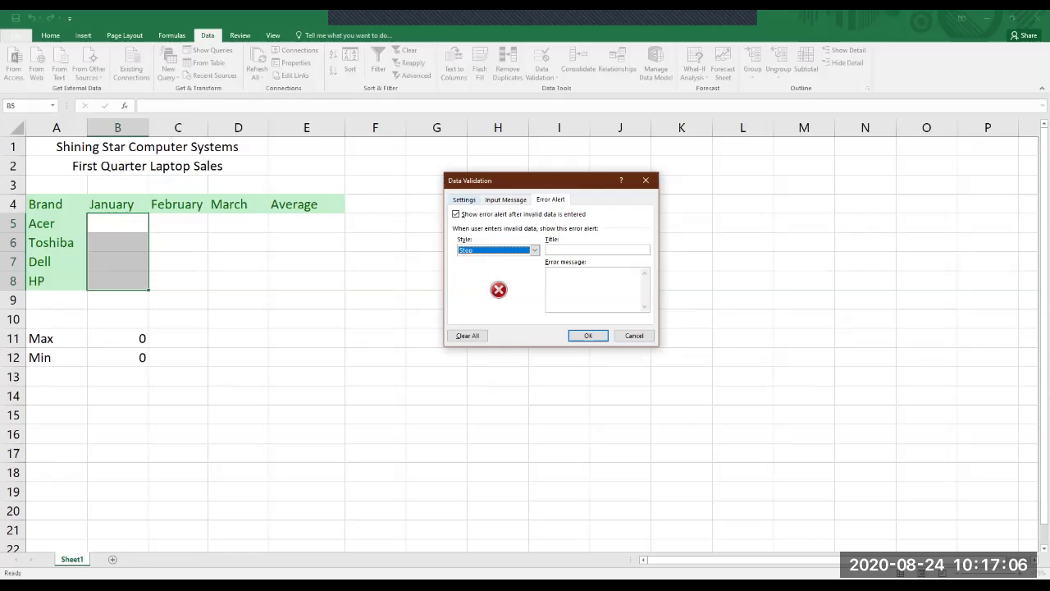
key("ctrl+Tab")
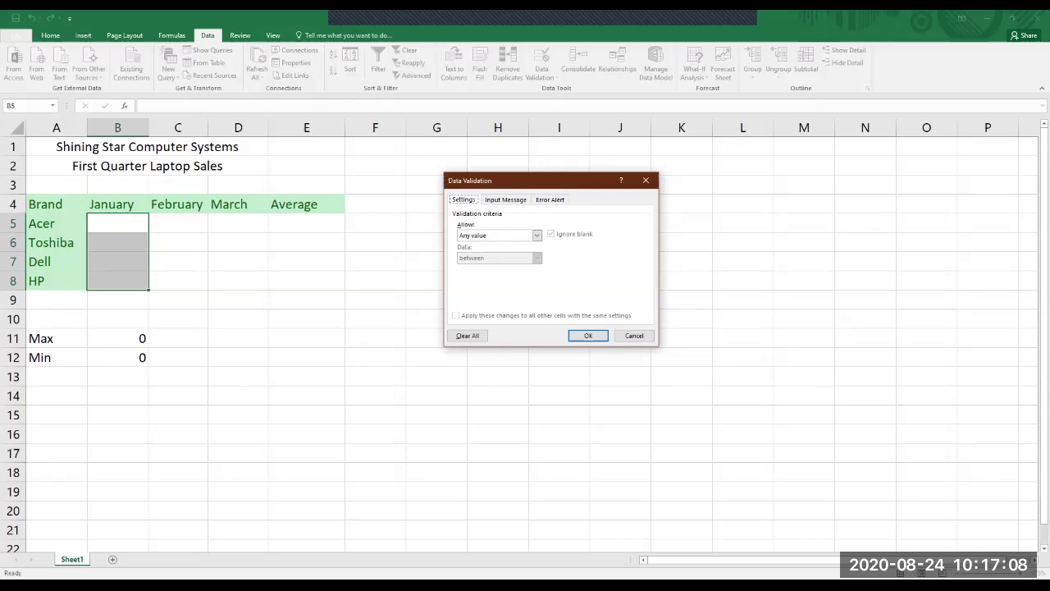
key("shift+Tab")
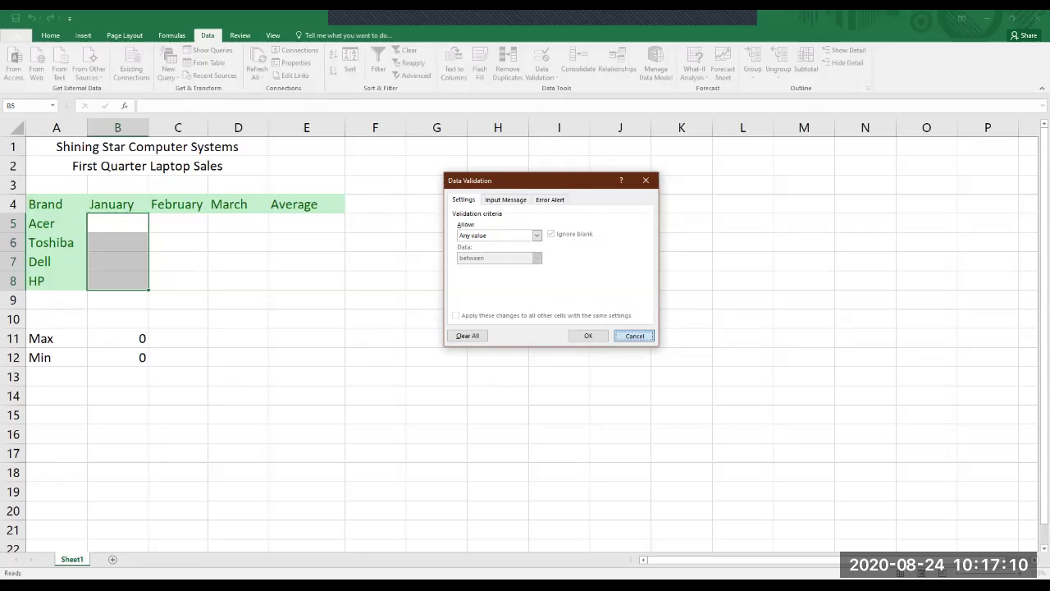
key("Return")
mouse_move(306, 338)
left_mouse_down()
mouse_move(306, 376)
mouse_move(306, 338)
left_mouse_up()
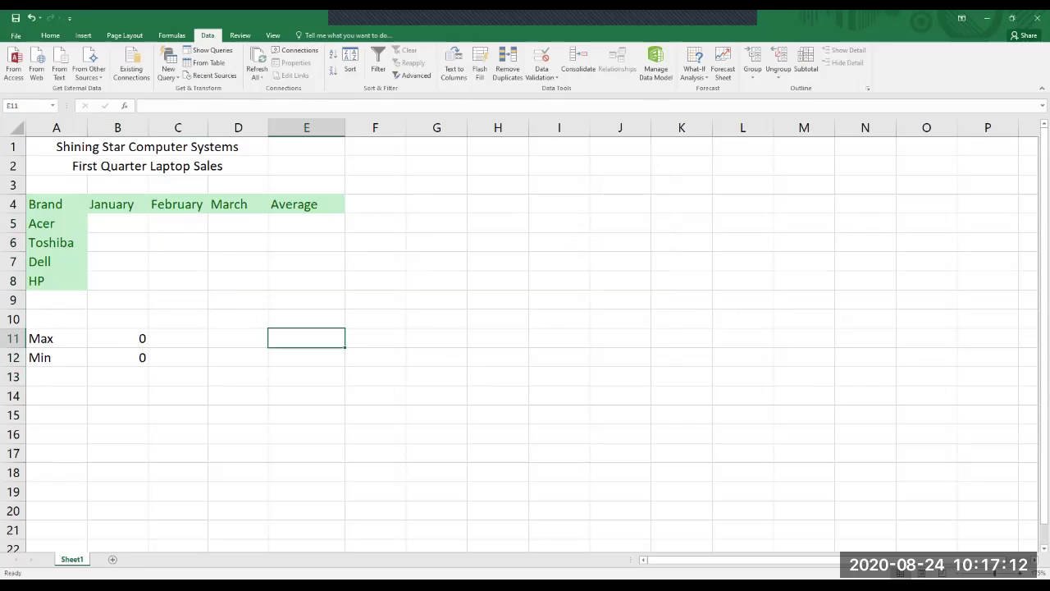
Enter IX-A in E11 and IX-B in E12, then fill down into E13.
type("IX-A")
key("Return")
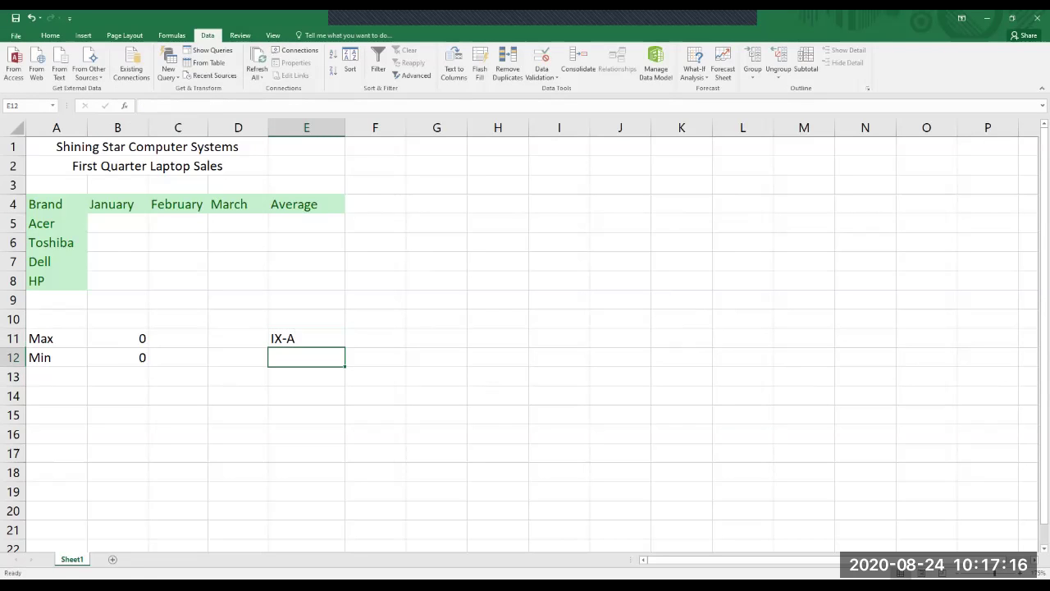
type("IX-B")
key("Return")
left_click_drag(306, 338, 306, 357)
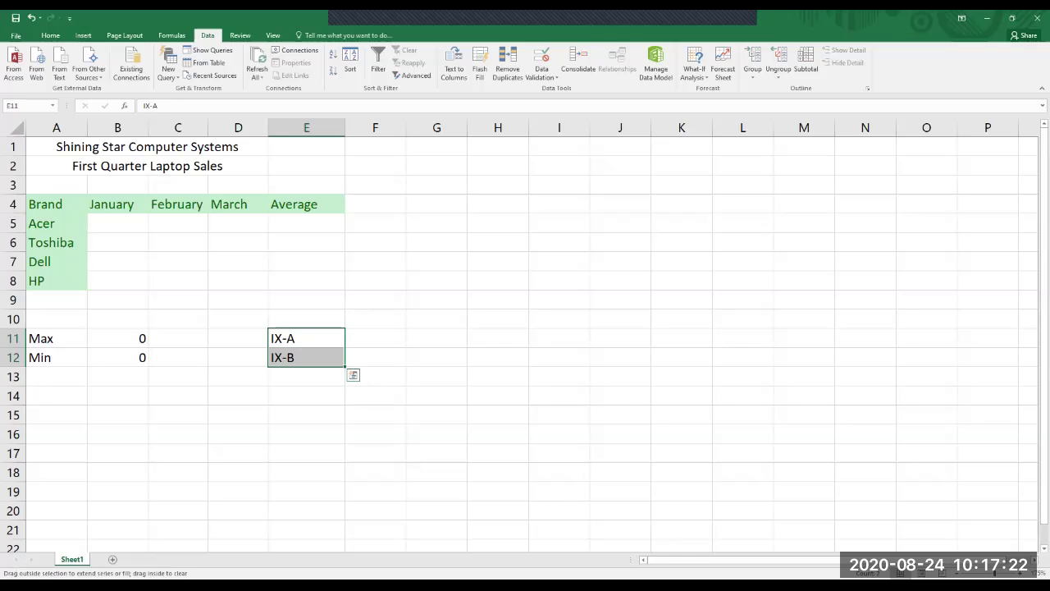
left_click_drag(344, 365, 345, 384)
left_click(353, 392)
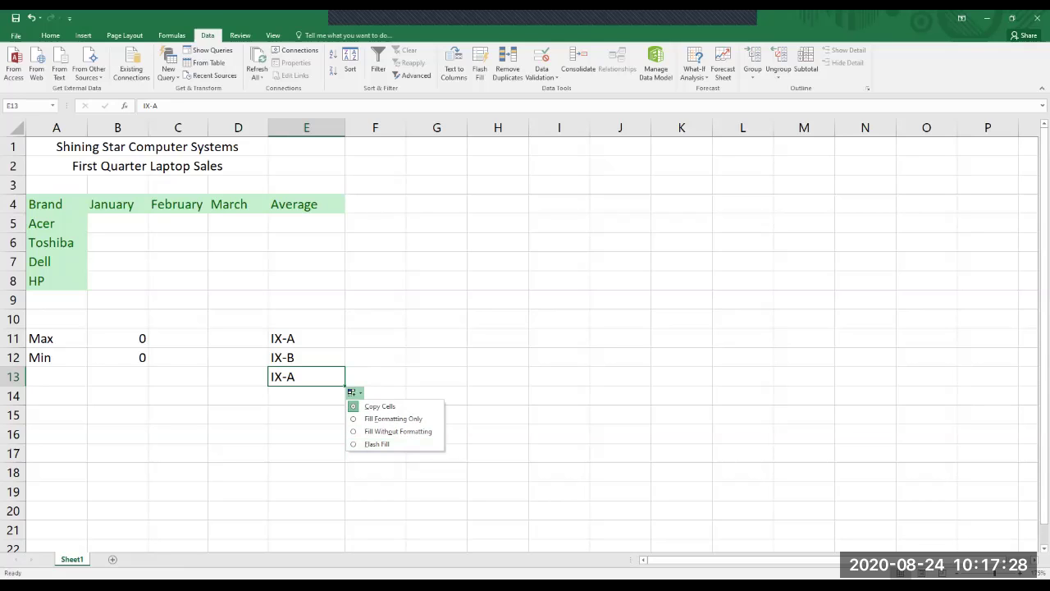
left_click(375, 376)
Change E13 to read IX-C and select the three labels E11:E13.
left_click(306, 376)
key("F2")
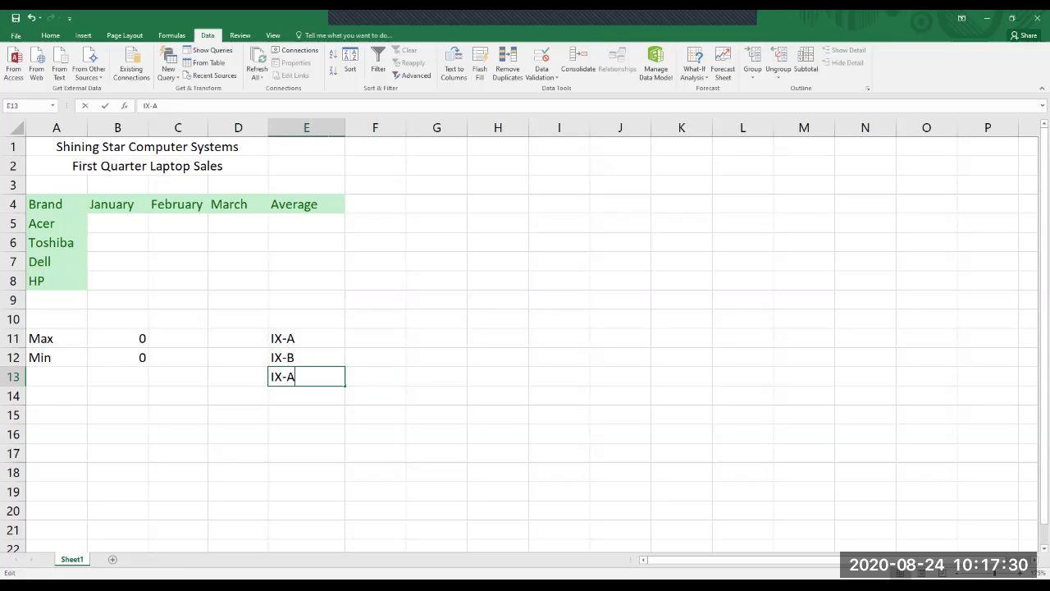
key("BackSpace")
type("C")
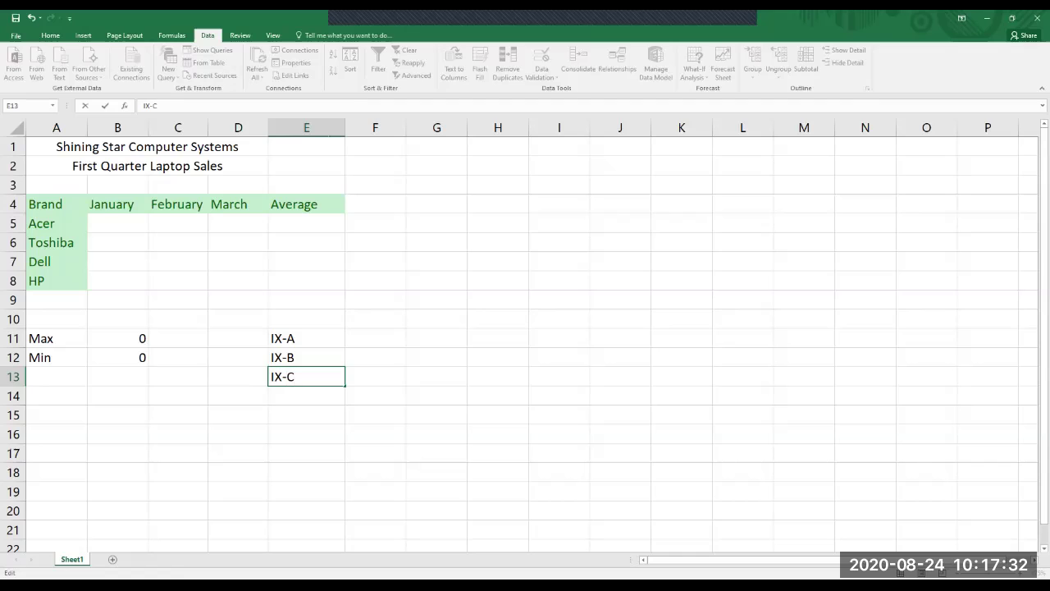
key("Return")
left_click(306, 376)
left_click_drag(306, 338, 306, 376)
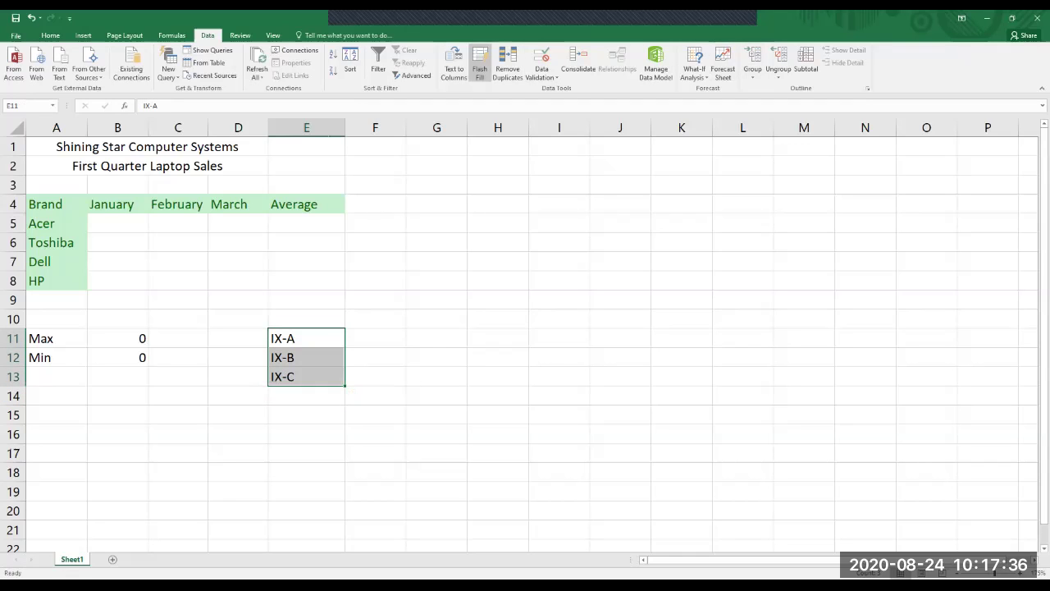
left_click(541, 59)
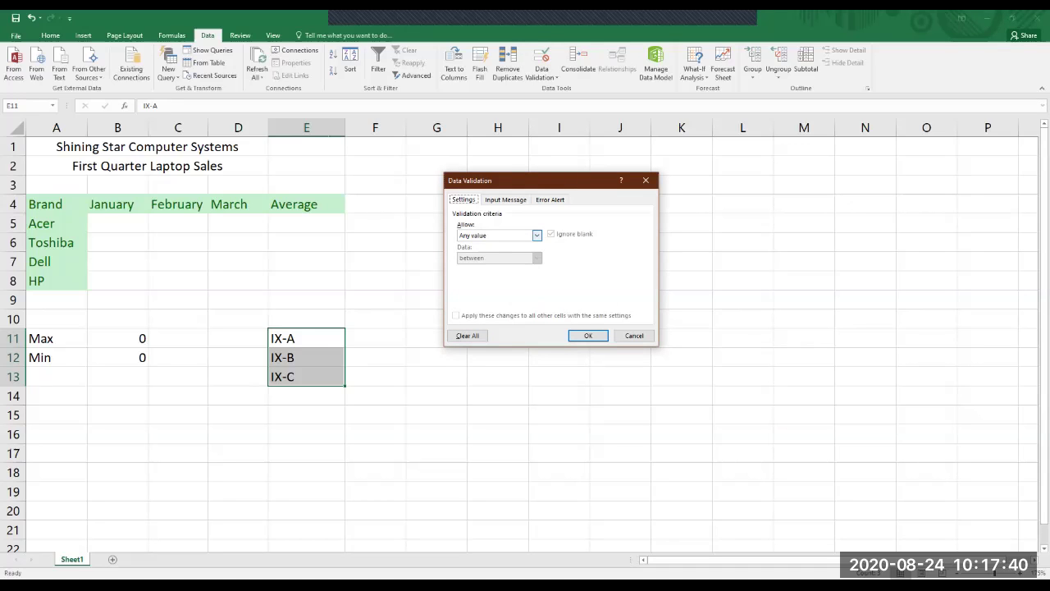
left_click(537, 235)
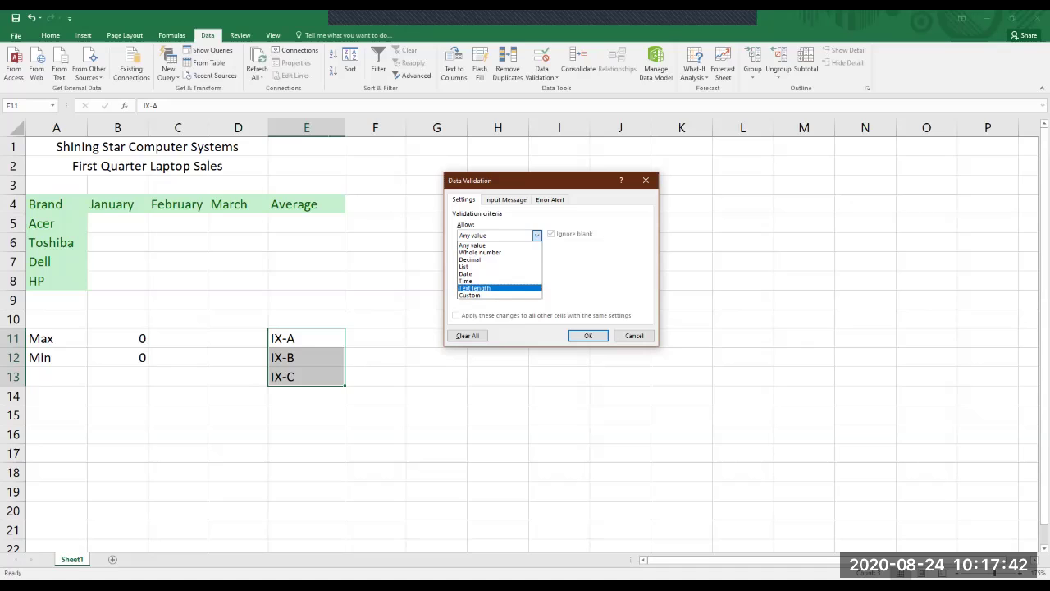
left_click(474, 288)
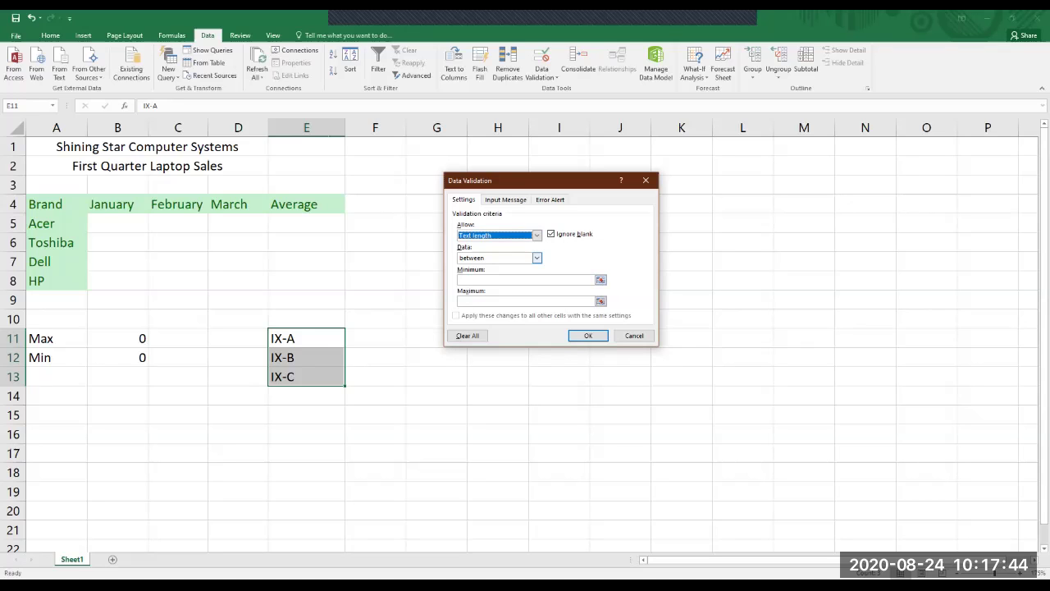
left_click(537, 257)
key("Return")
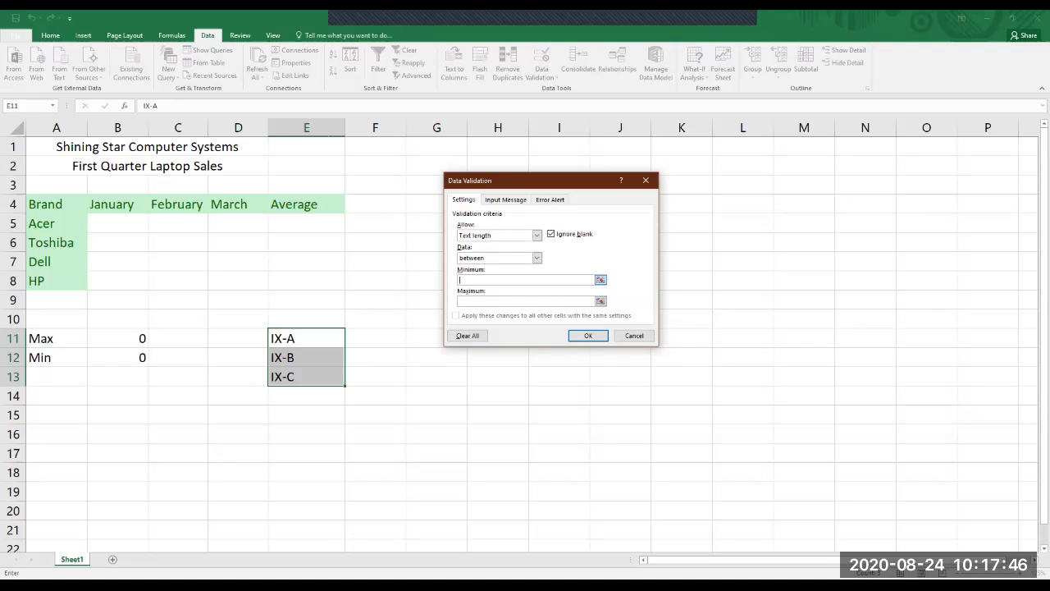
left_click(601, 280)
left_click(306, 338)
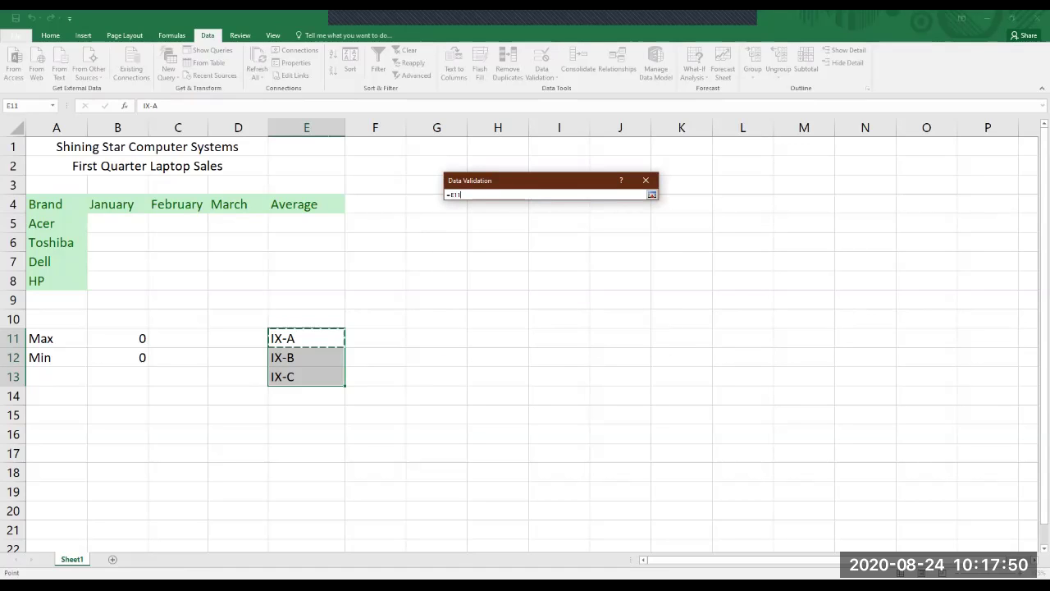
left_click_drag(306, 373, 306, 377)
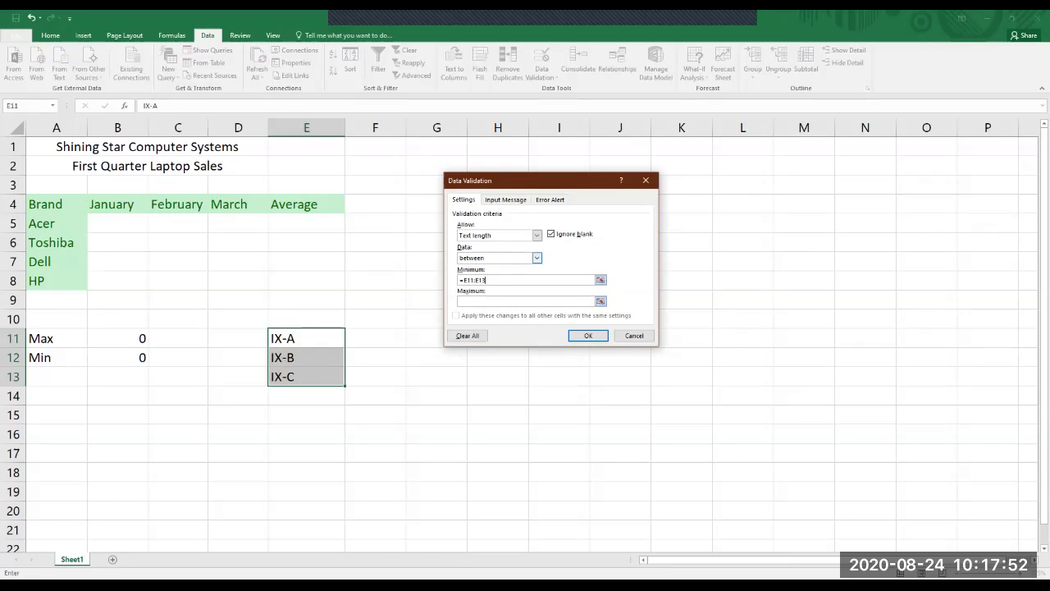
left_click(537, 257)
left_click(475, 281)
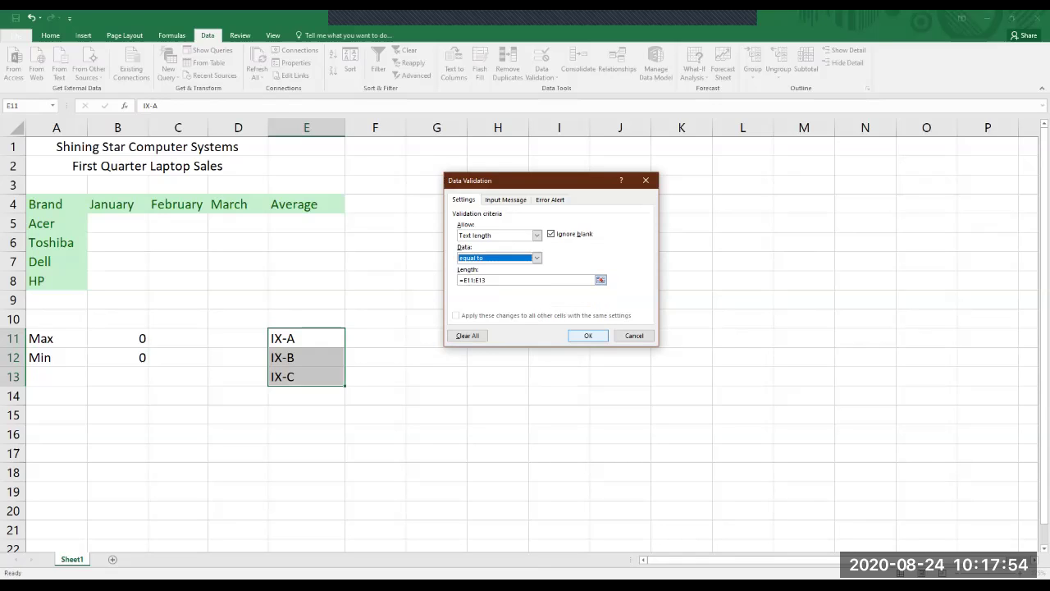
left_click(588, 335)
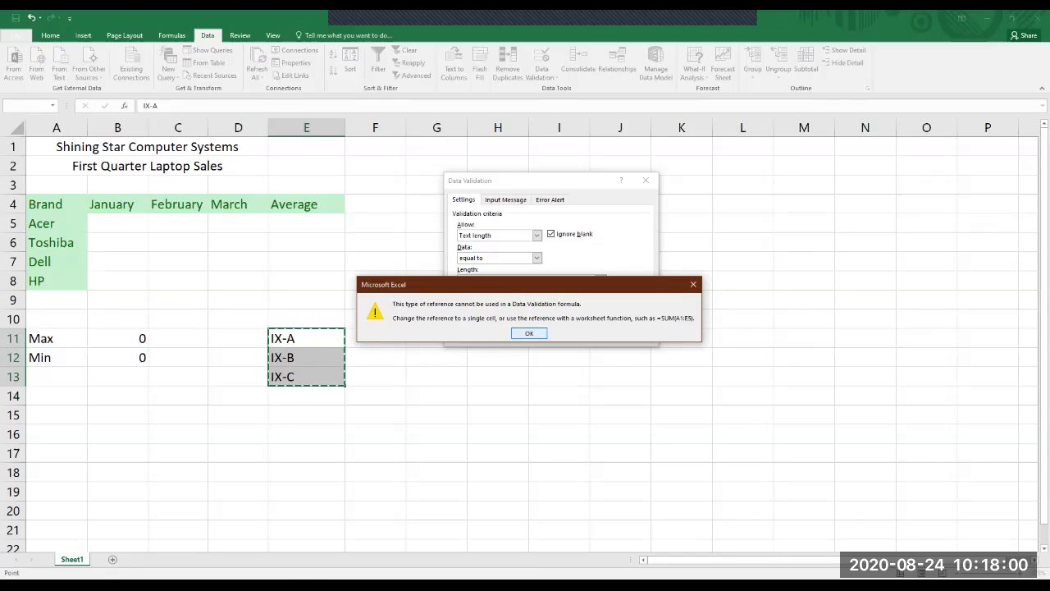
key("Return")
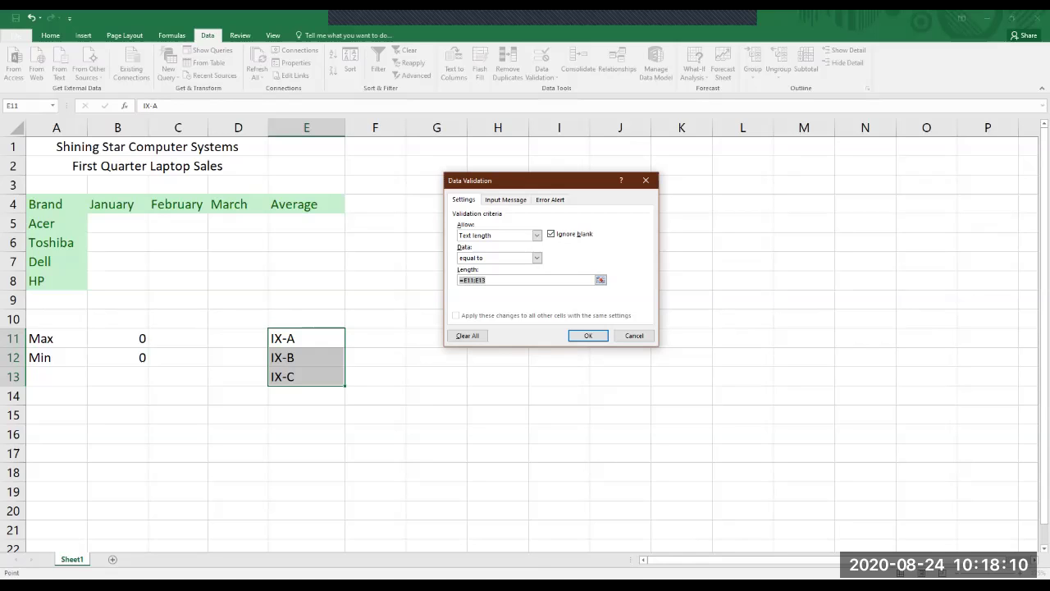
left_click(536, 235)
left_click(492, 245)
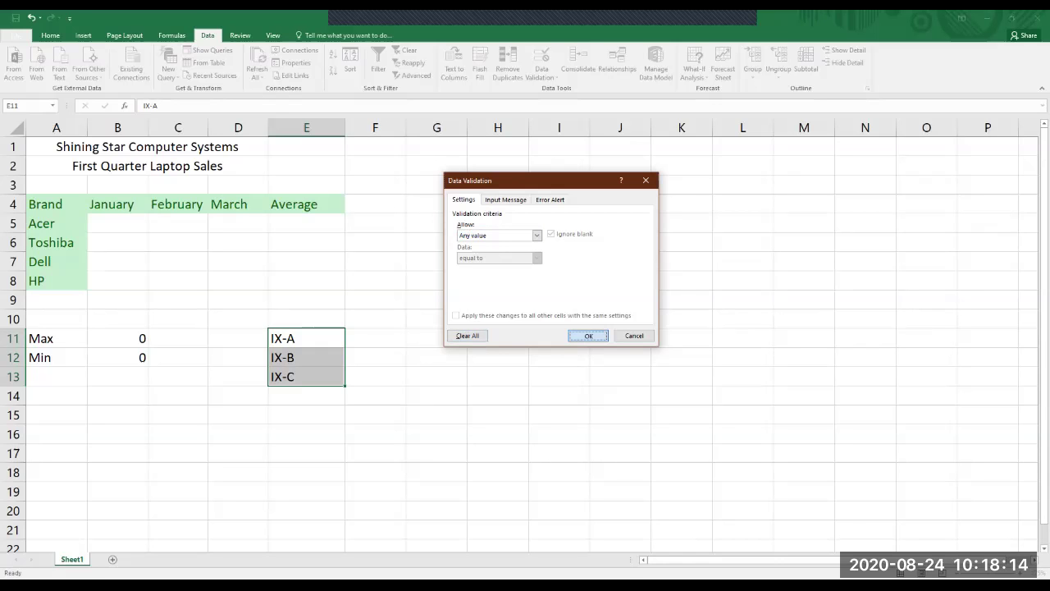
left_click(588, 336)
left_click_drag(306, 338, 306, 357)
left_click_drag(307, 357, 306, 375)
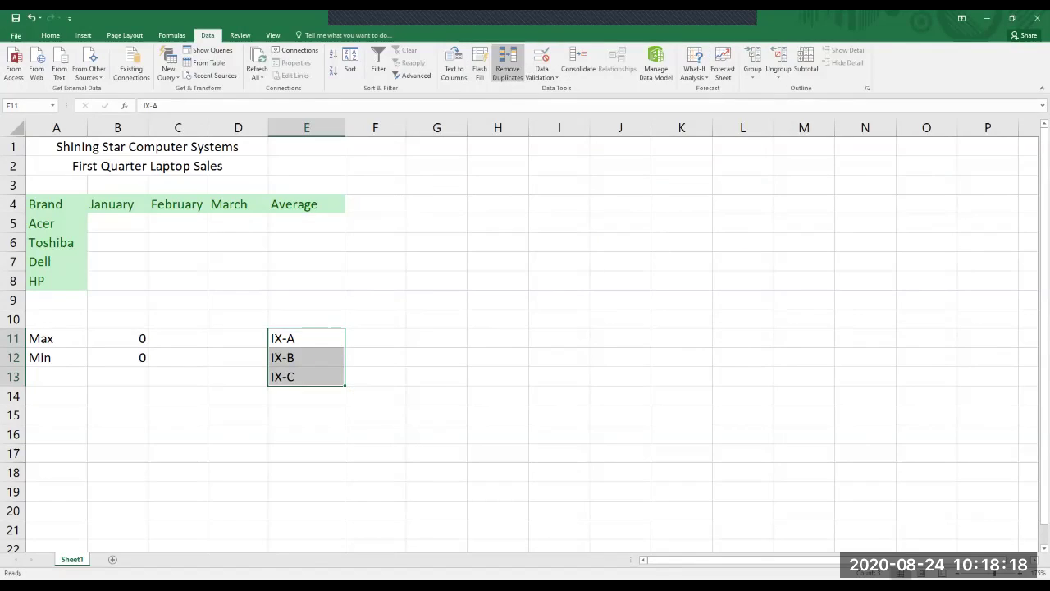
Give E11:E13 a List validation sourced from $E$11:$E$13, then select B5:B8.
left_click(542, 58)
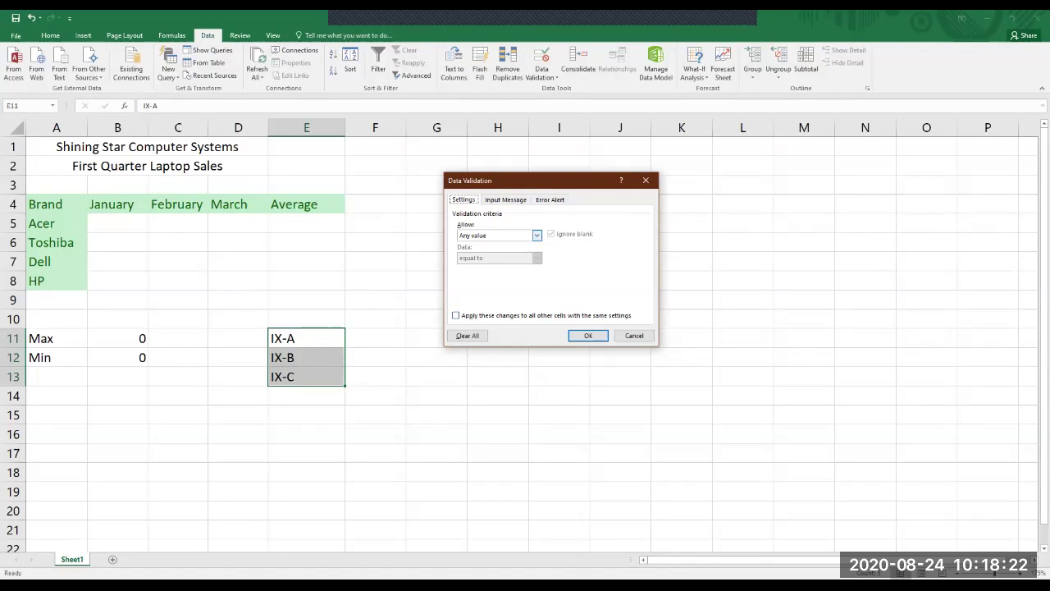
left_click(537, 235)
key("Escape")
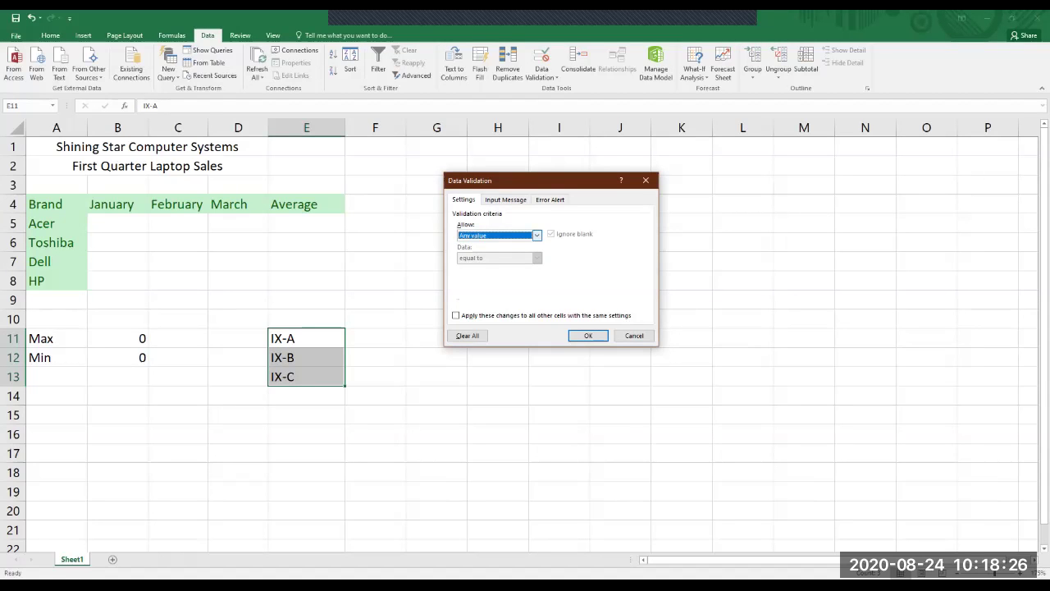
left_click(536, 235)
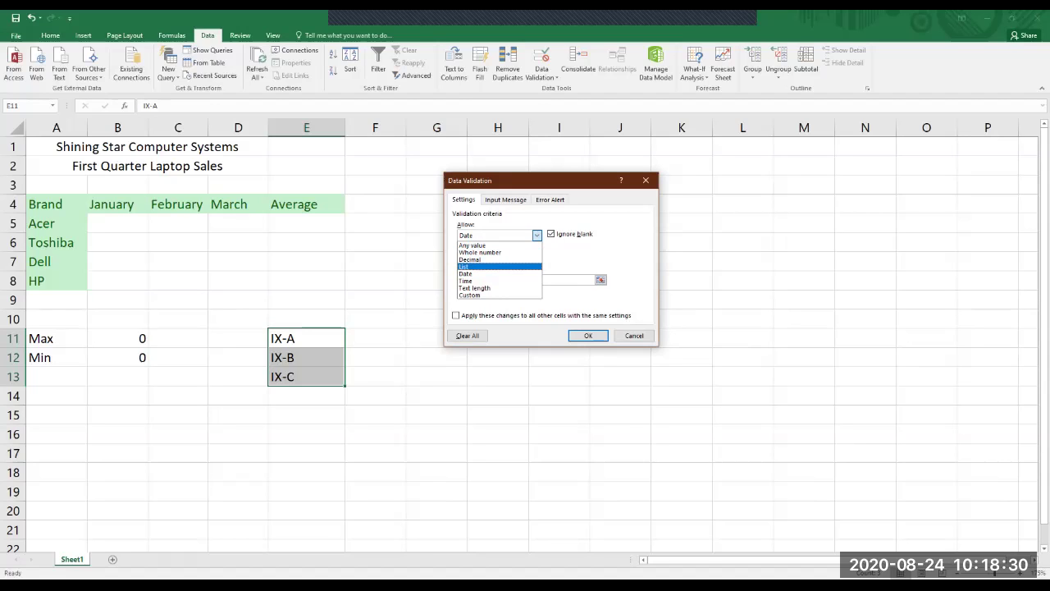
left_click(464, 267)
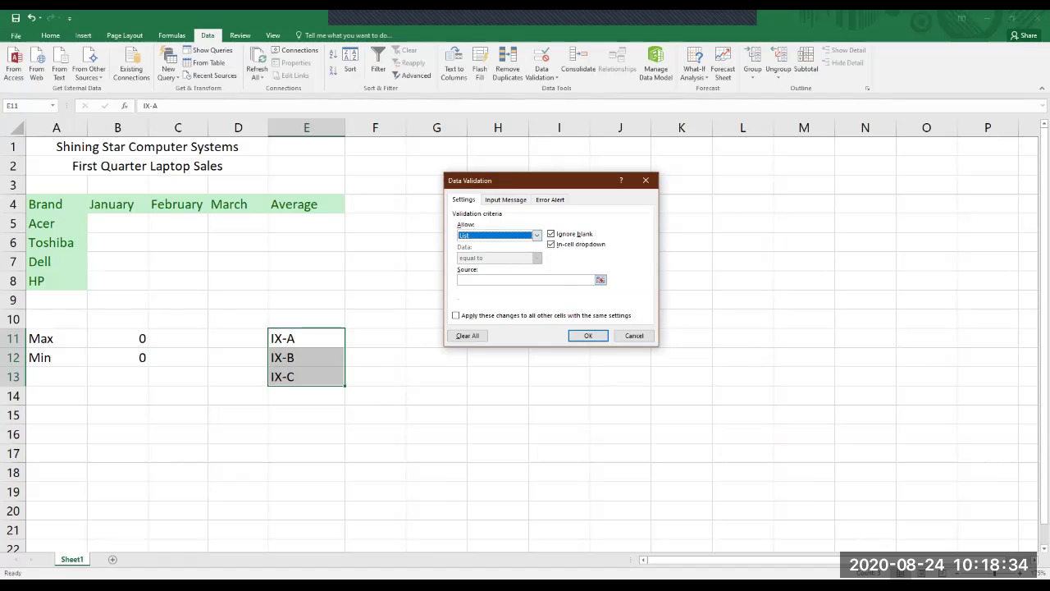
left_click(525, 280)
left_click_drag(306, 338, 275, 382)
left_click(588, 336)
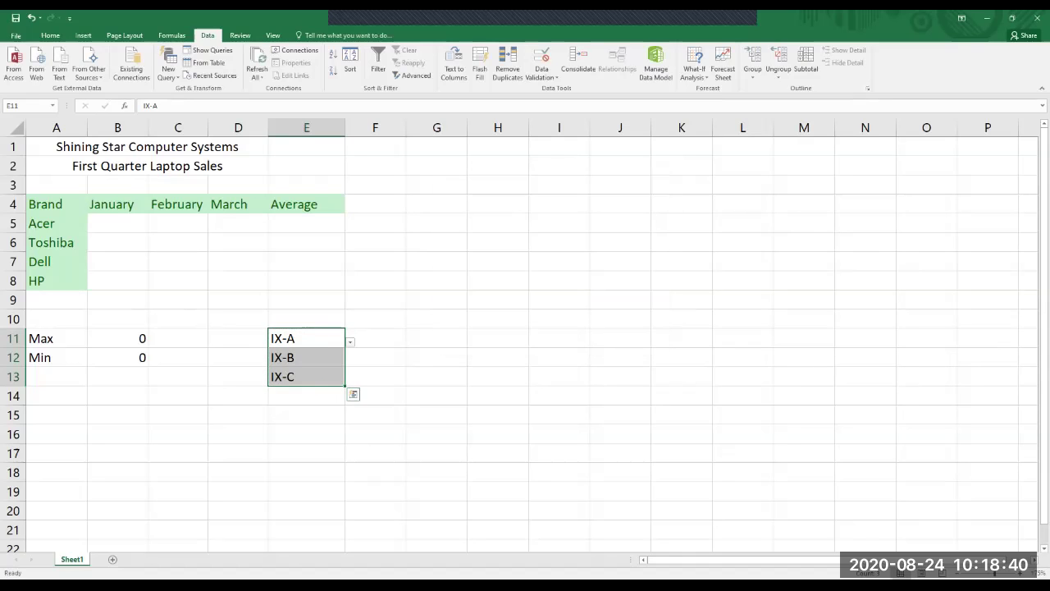
left_click(498, 338)
left_click_drag(117, 224, 118, 281)
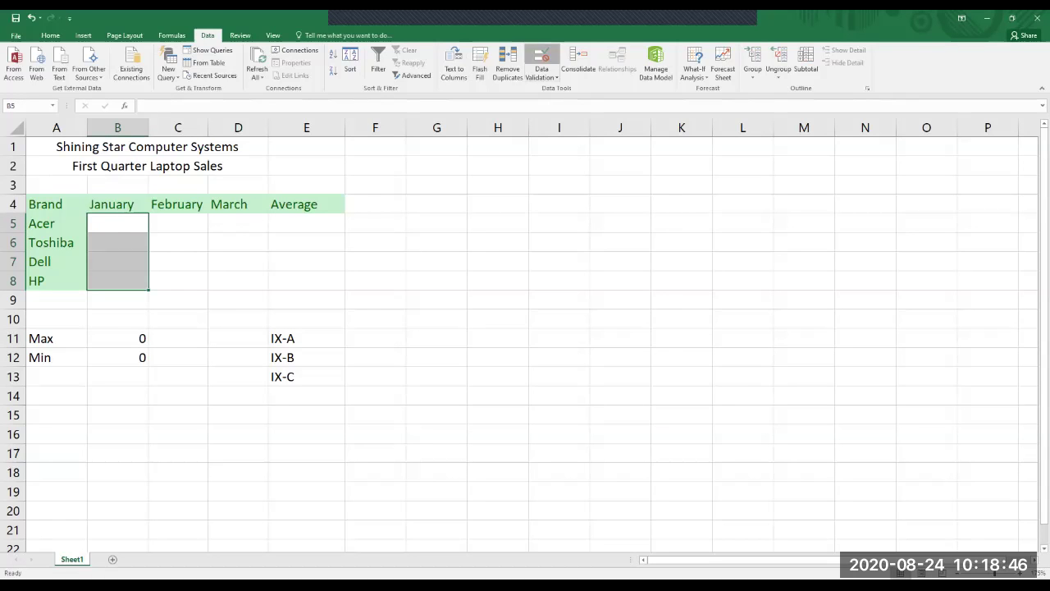
left_click(541, 58)
left_click(506, 199)
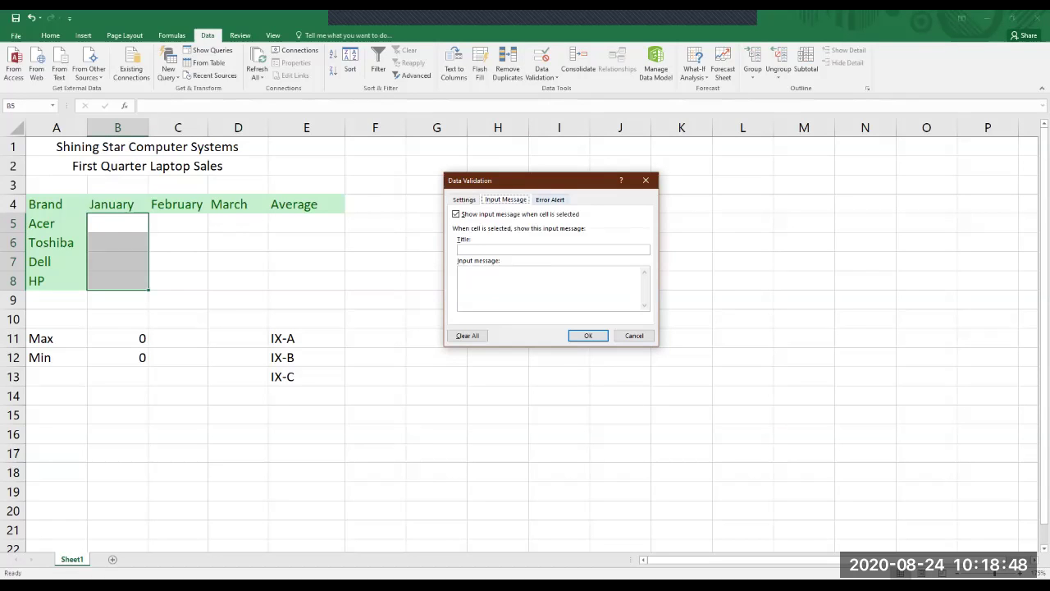
left_click(645, 180)
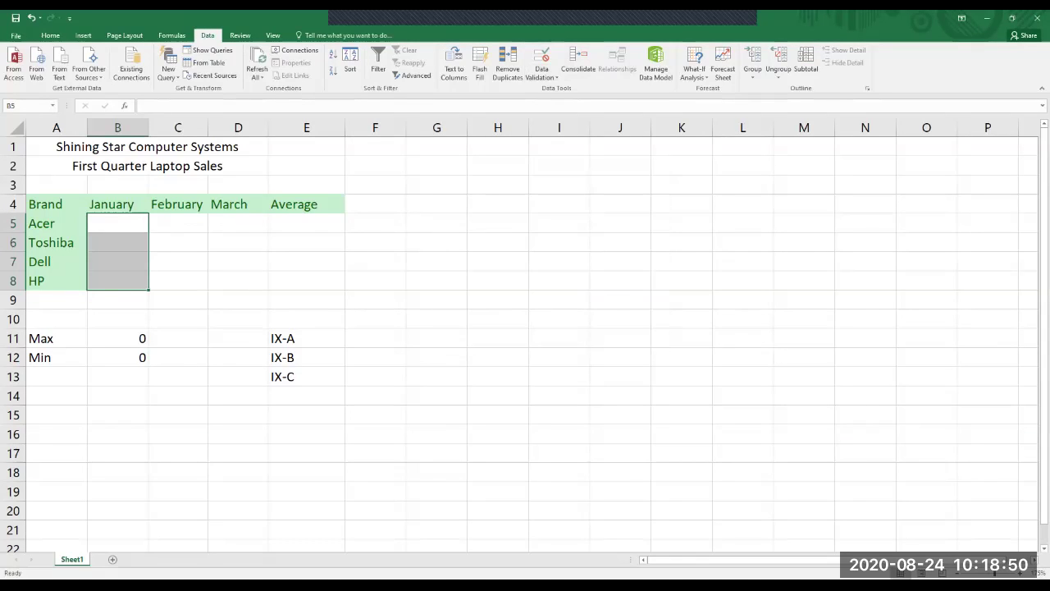
left_click(541, 73)
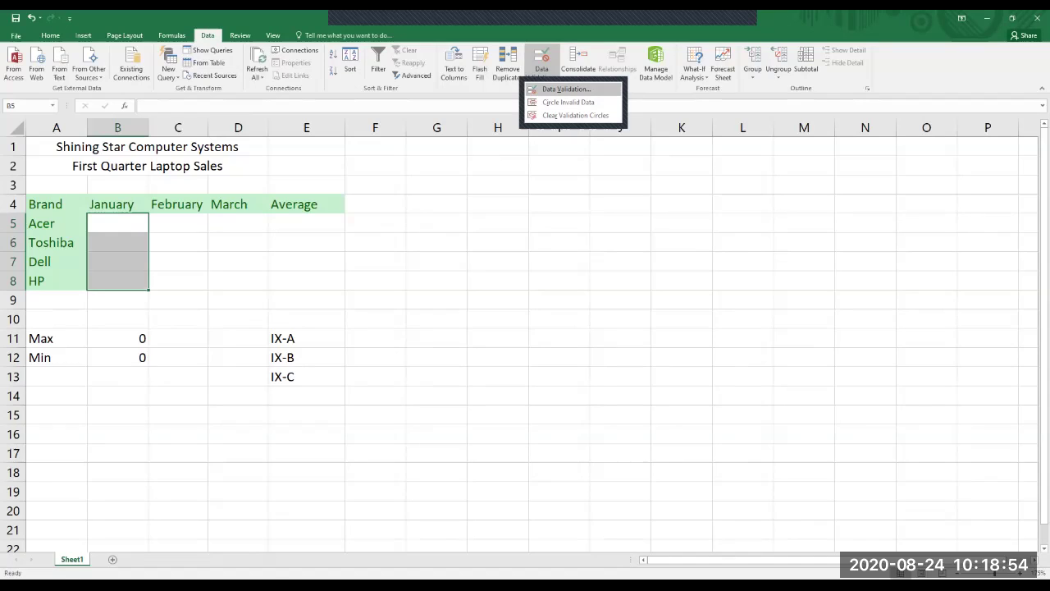
left_click(566, 88)
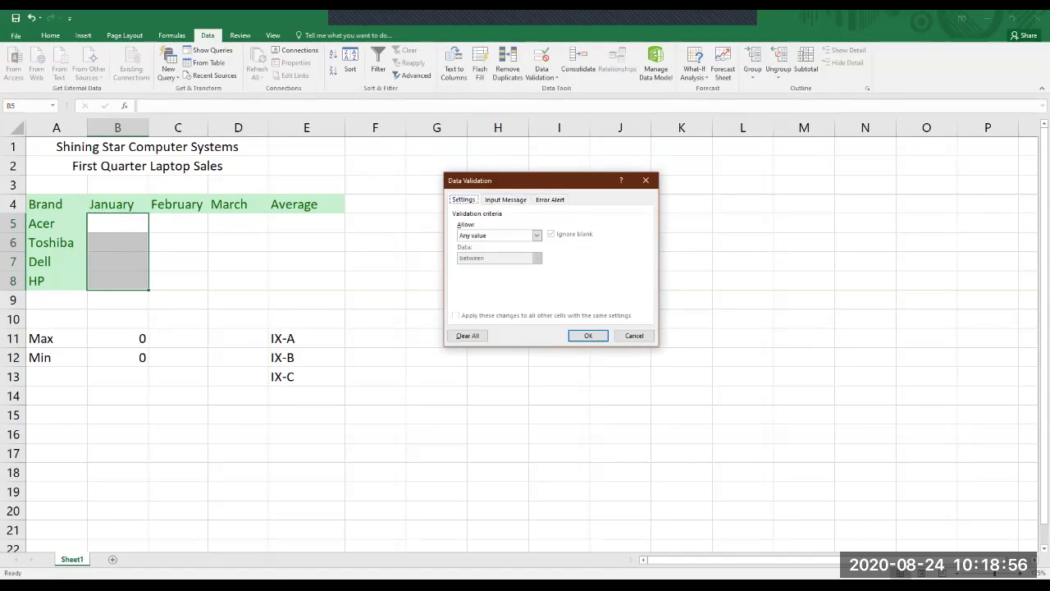
key("Return")
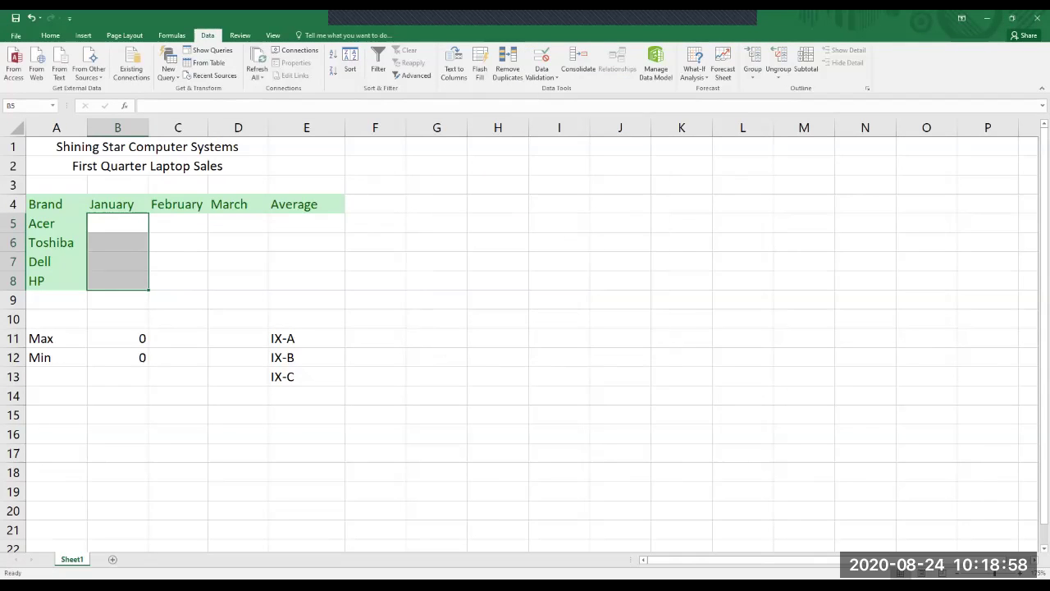
left_click(117, 223)
type("IX-D")
key("Return")
type("\\")
left_click(117, 223)
key("Delete")
left_click(117, 242)
key("BackSpace")
left_click_drag(306, 338, 306, 376)
left_click(435, 396)
left_click_drag(306, 338, 306, 376)
left_click(375, 300)
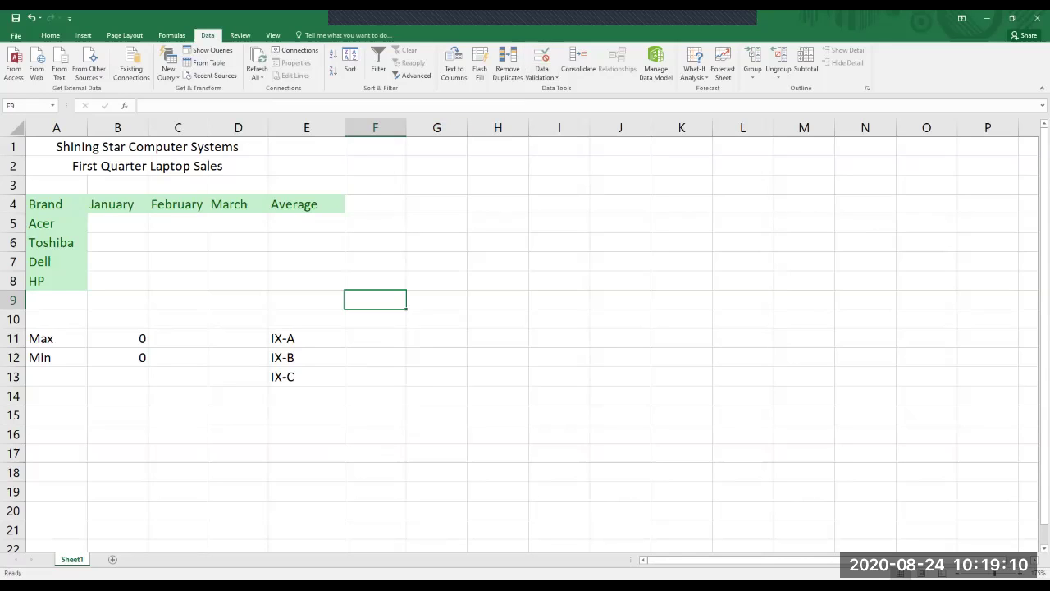
Add the header AGE in cell G4.
left_click_drag(118, 223, 117, 281)
left_click(437, 280)
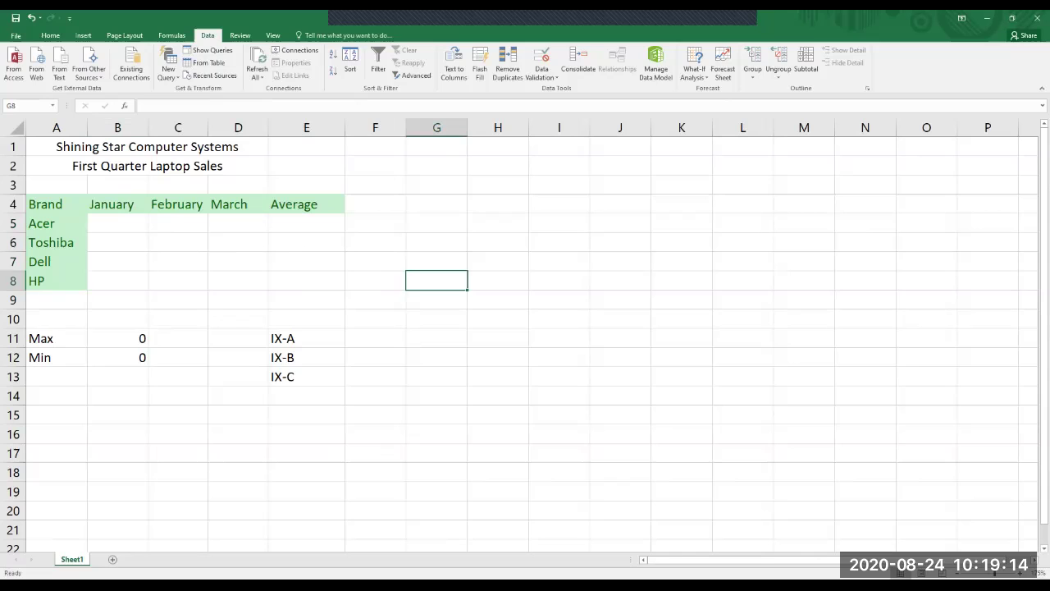
left_click(437, 204)
type("AGE")
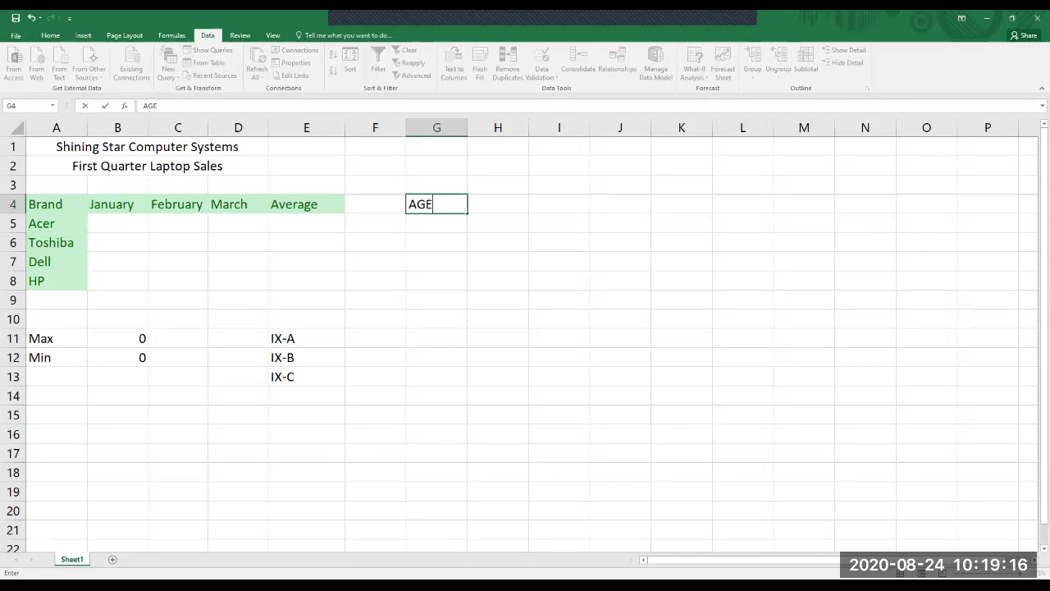
key("Return")
Limit G5:G9 to whole numbers between 10 and 20.
left_click_drag(436, 224, 436, 300)
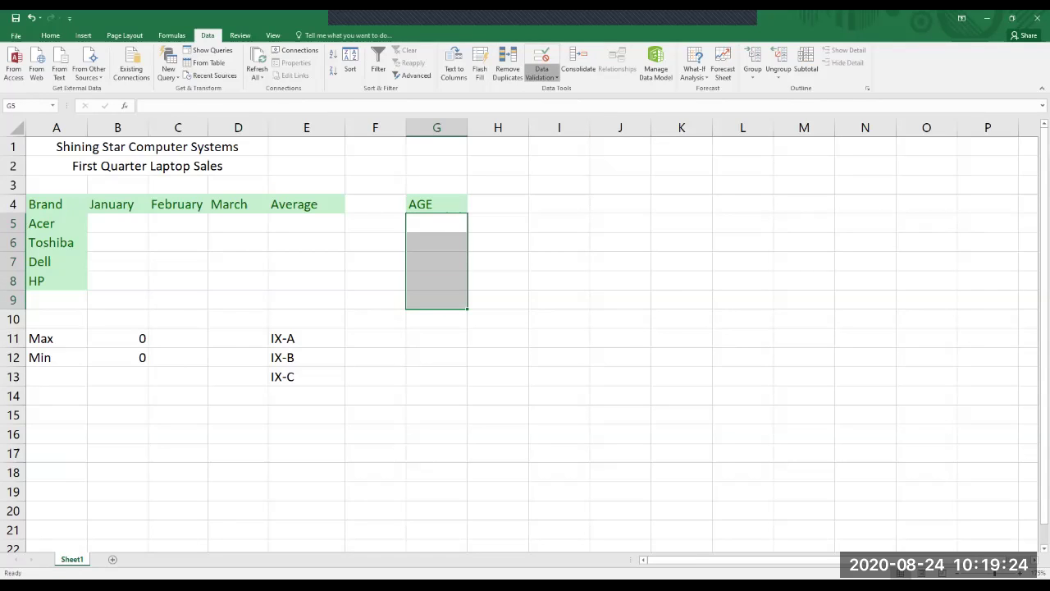
left_click(542, 60)
left_click(537, 235)
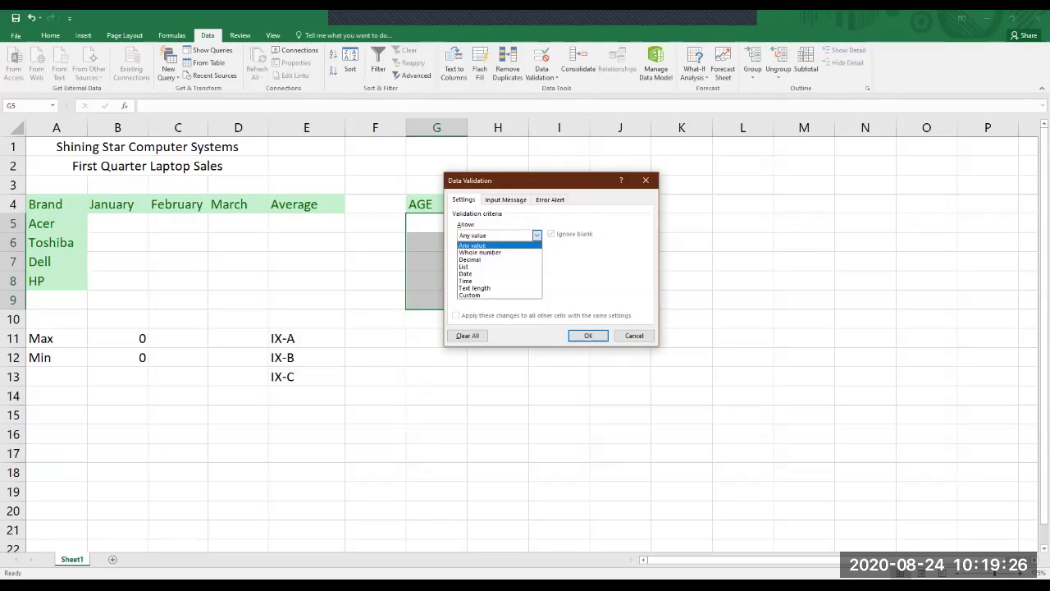
key("Return")
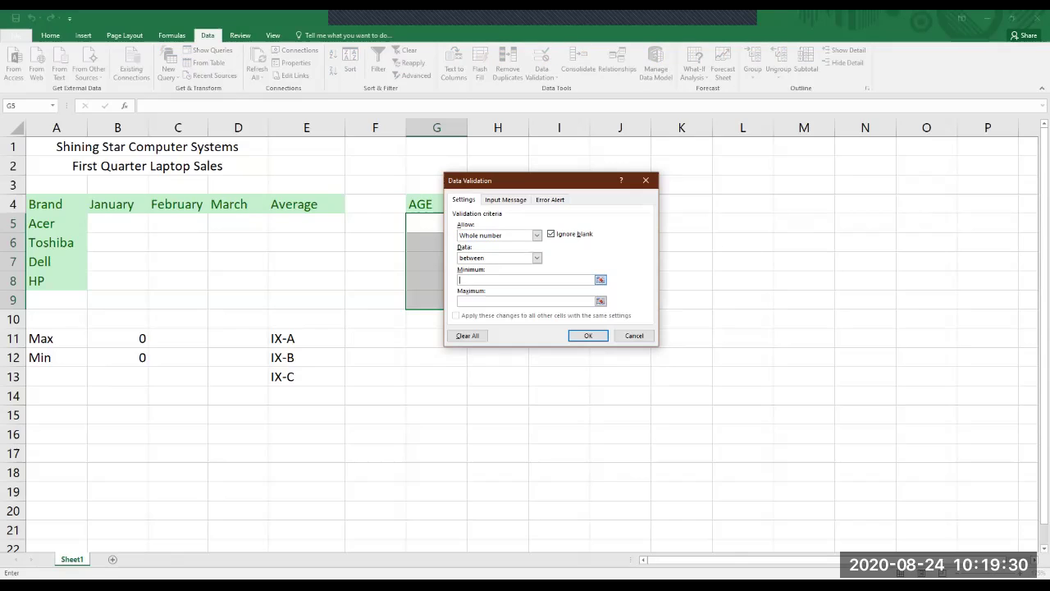
type("10")
key("Tab")
type("20")
Add a WARNING error alert with message NUMBER INVALID and confirm the rule.
key("ctrl+Tab")
key("ctrl+Tab")
left_click(574, 279)
type("NUMBER ")
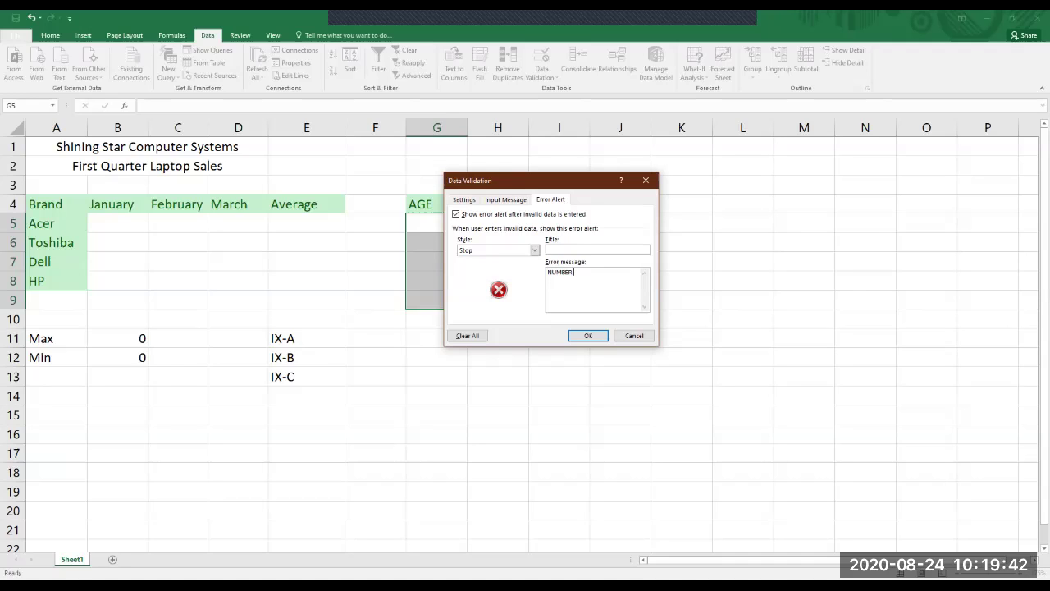
type("INVA")
type("LID")
type("w")
type("WARNING")
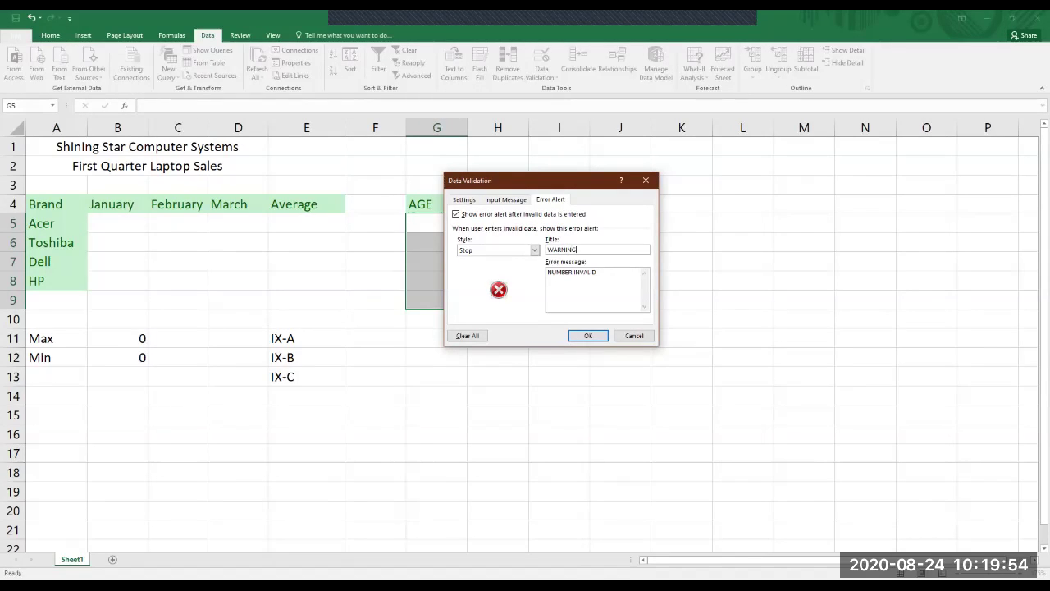
left_click(588, 336)
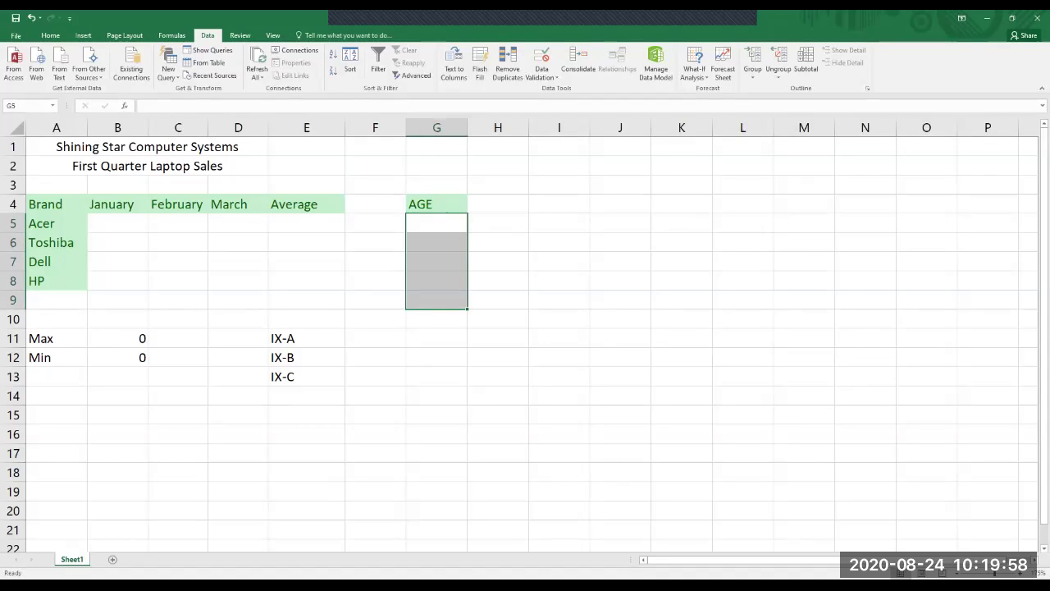
left_click(436, 223)
Enter 10 in G5, then retry G6 after 9 is rejected and enter 12.
type("10")
key("Return")
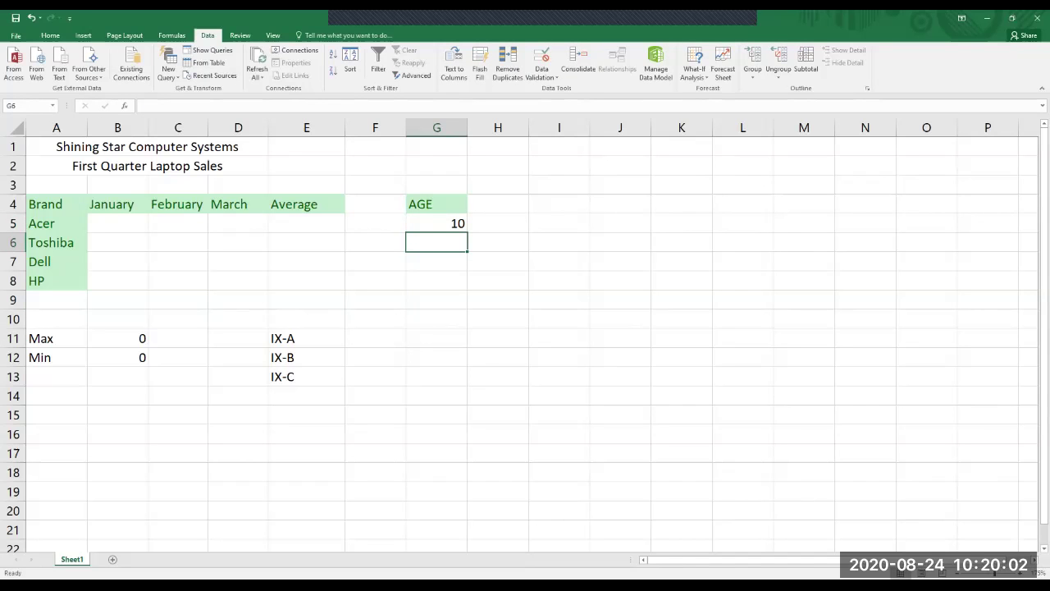
type("9")
key("ctrl+Return")
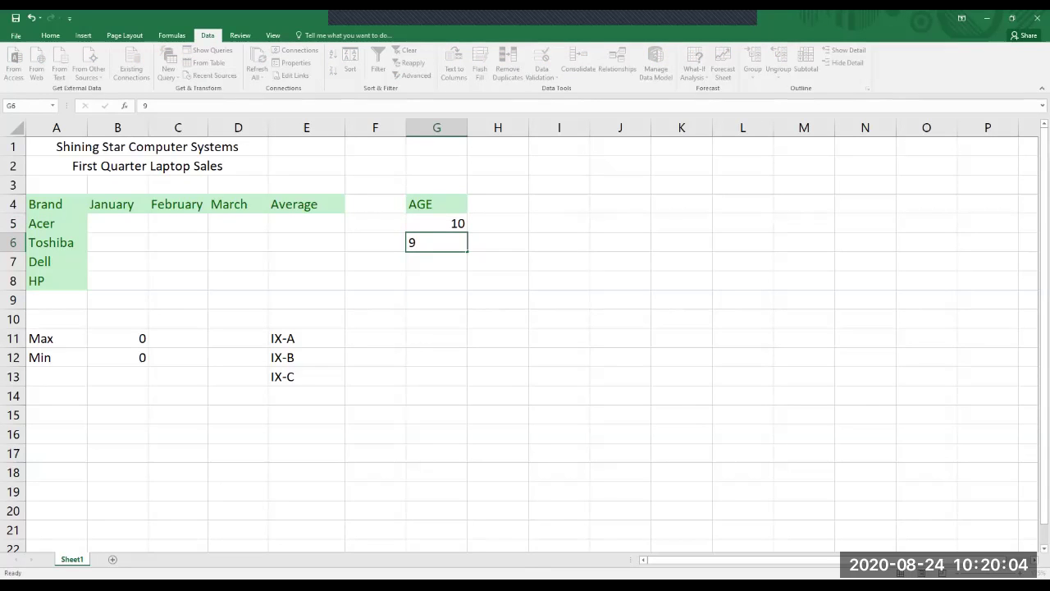
key("Return")
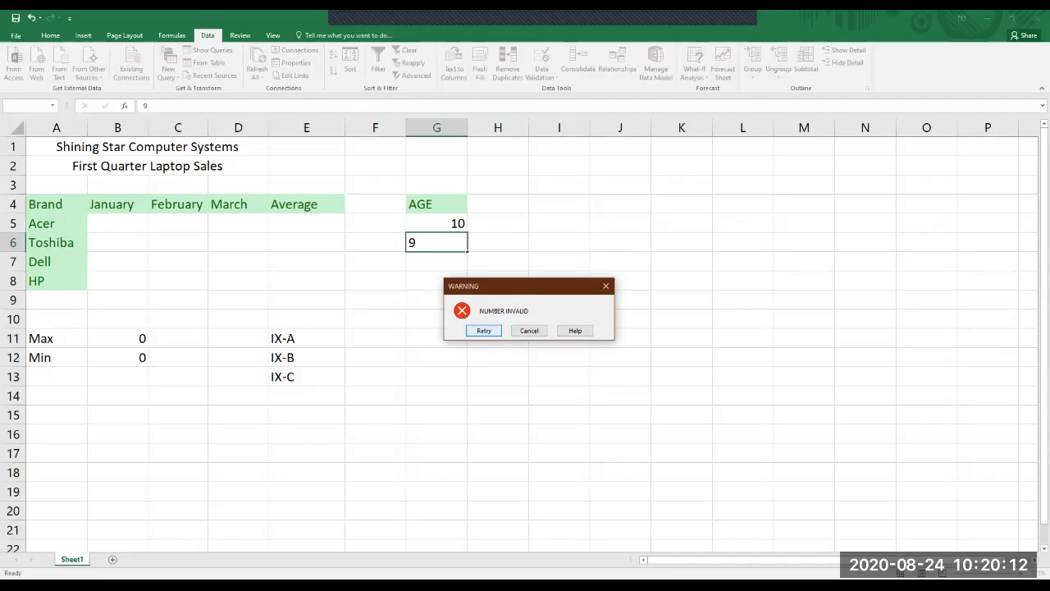
key("Return")
type("12")
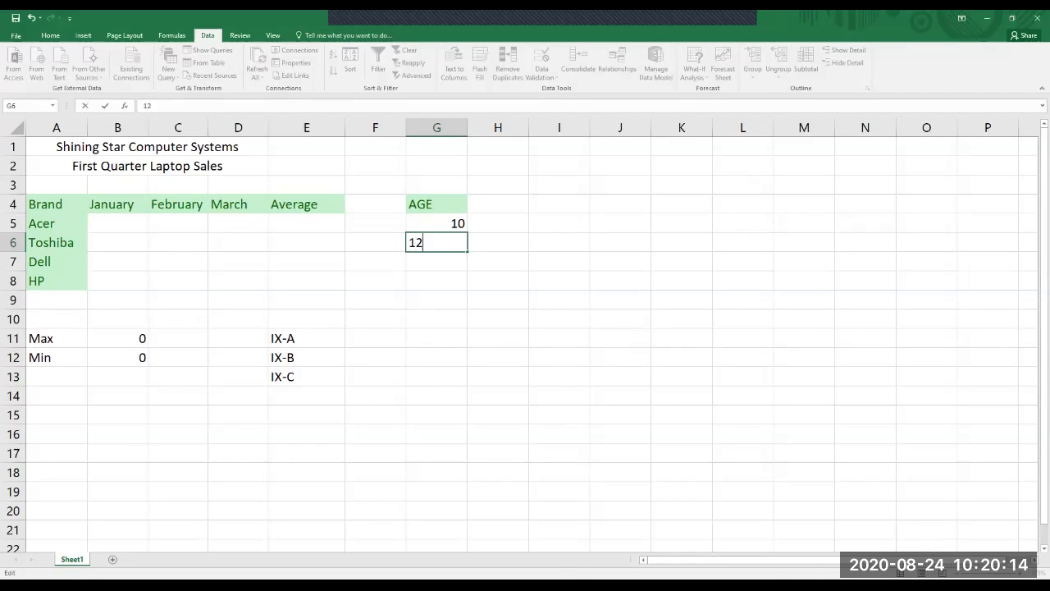
key("Return")
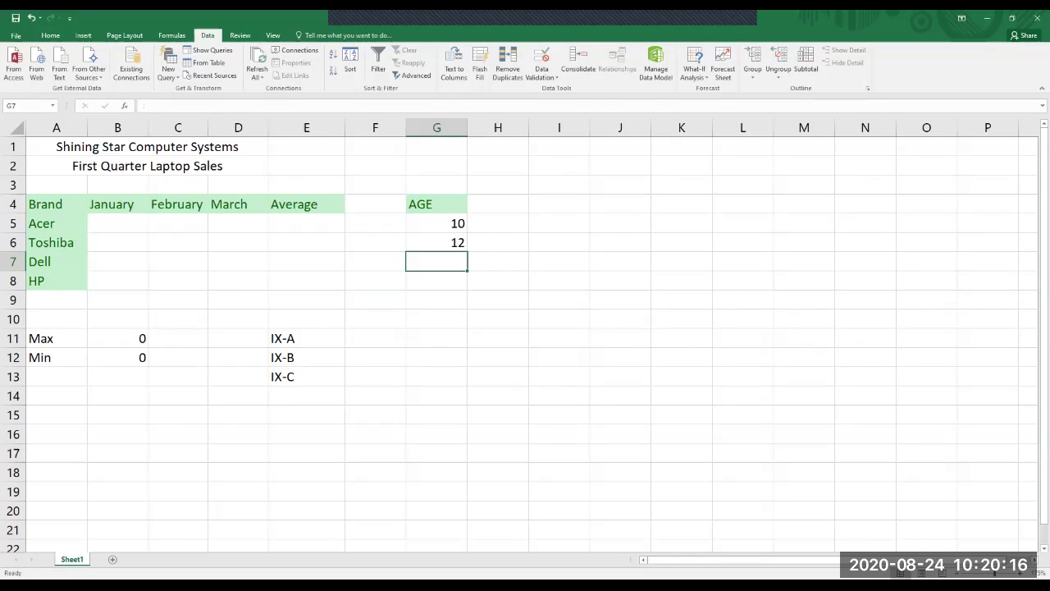
Test 21 in G7, cancel the rejected entry, and select B5:B8.
type("21")
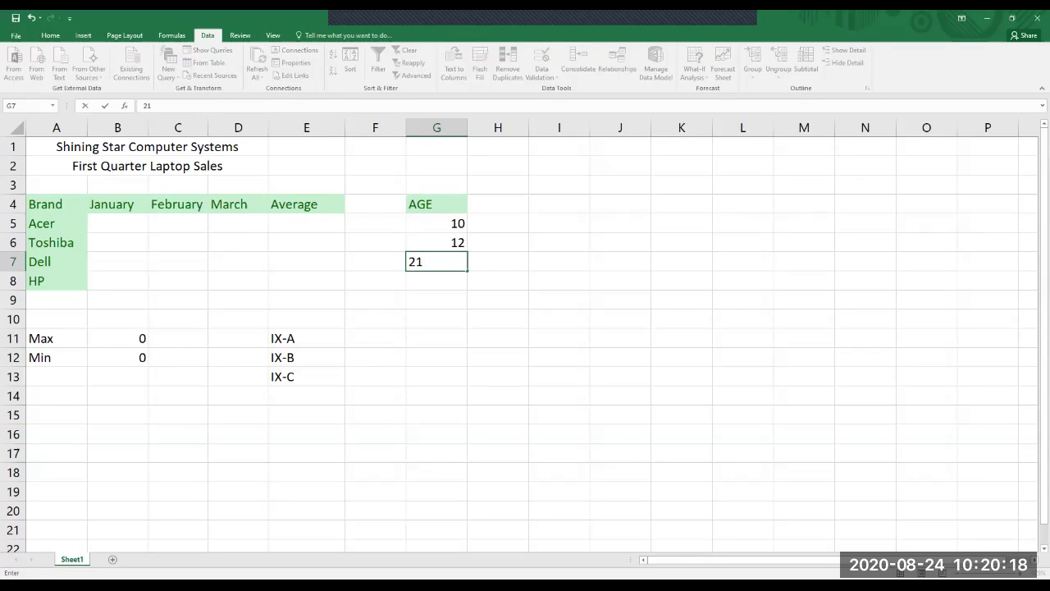
key("Return")
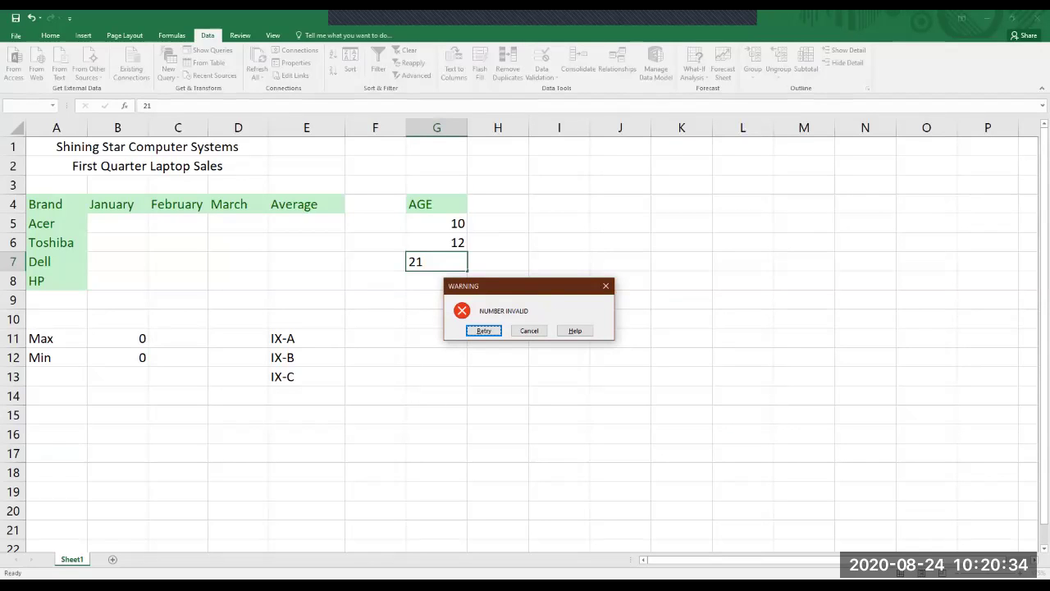
key("Tab")
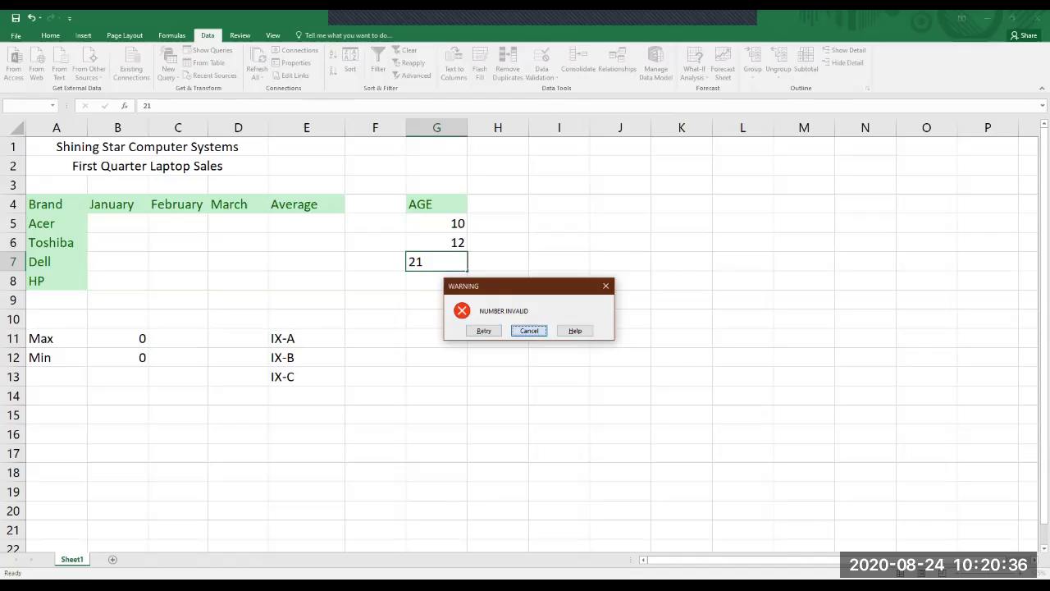
key("Return")
left_click(238, 281)
left_click_drag(117, 223, 117, 281)
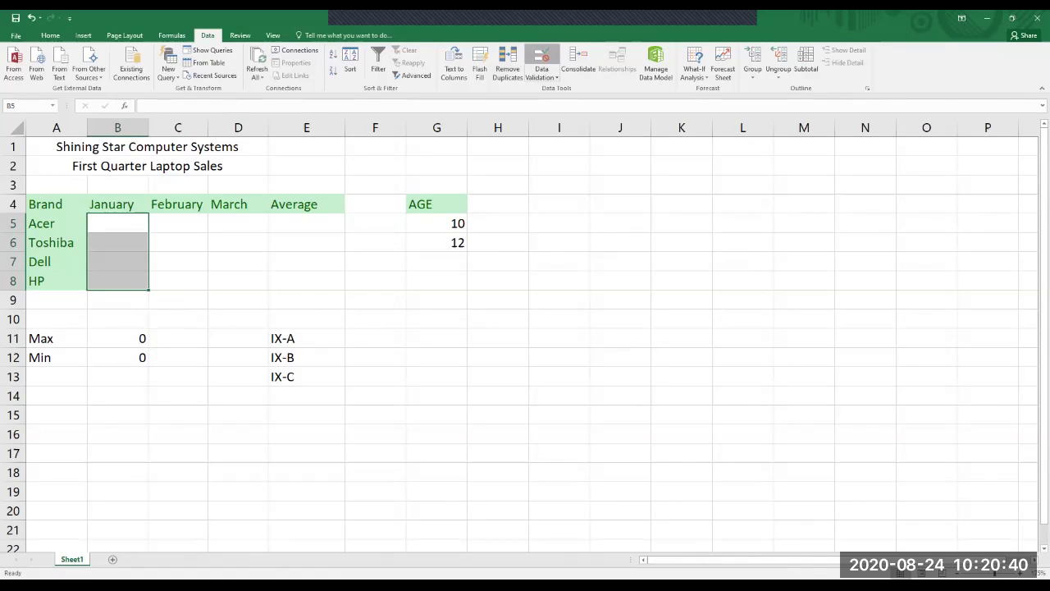
Reopen Data Validation for B5:B8 and set Allow to List.
left_click(541, 58)
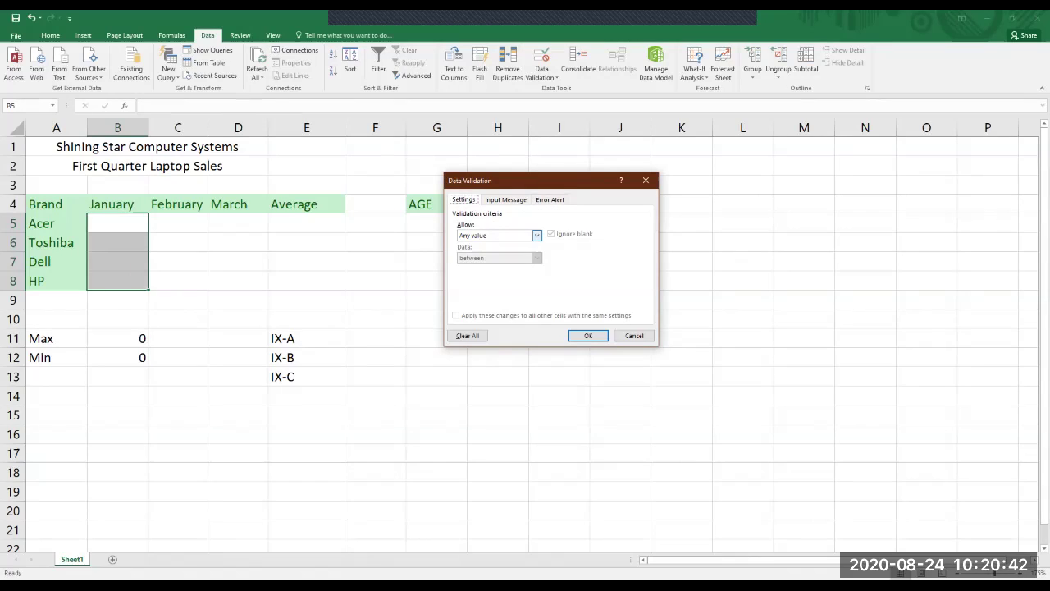
key("Tab")
key("Tab")
key("Tab")
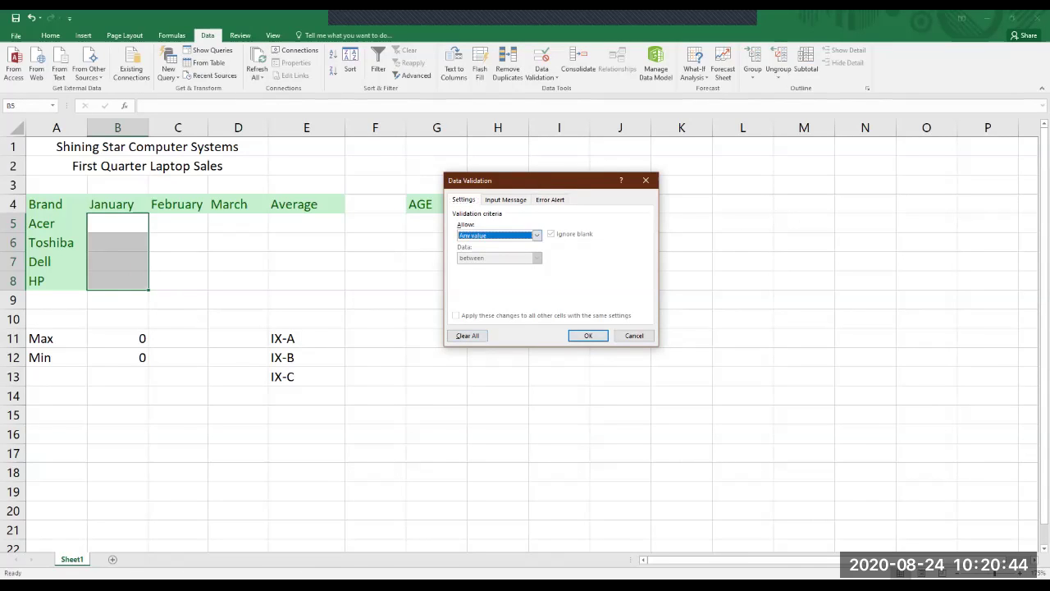
key("Return")
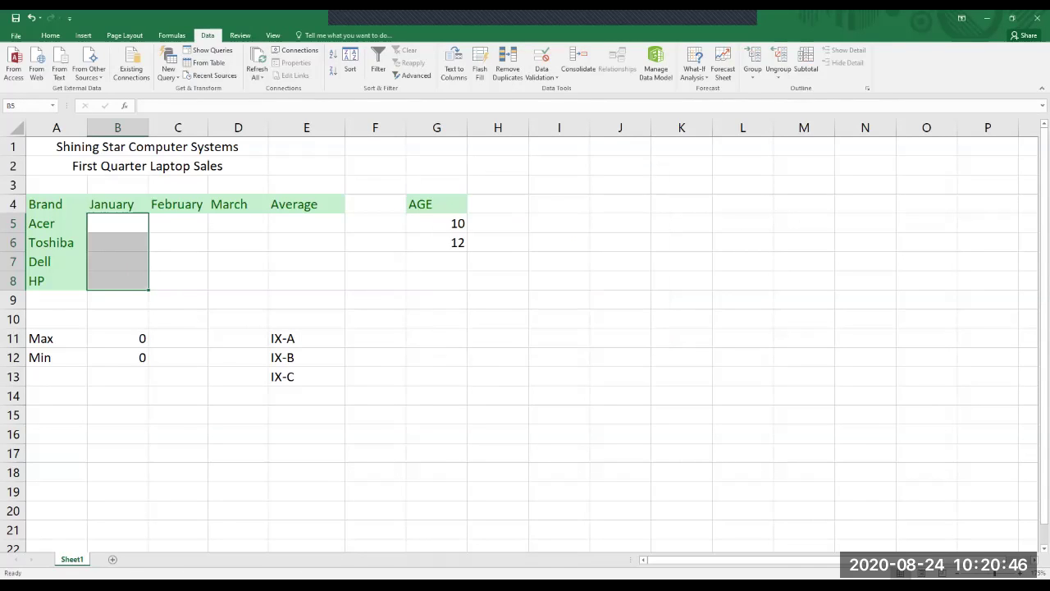
key("shift+Down")
key("shift+Up")
left_click(542, 62)
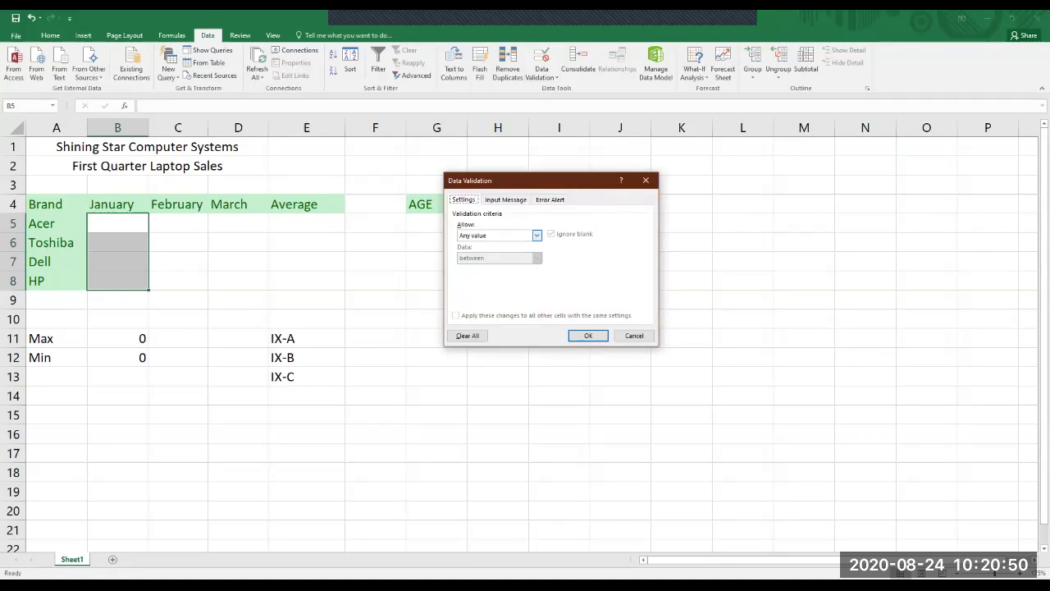
left_click(536, 235)
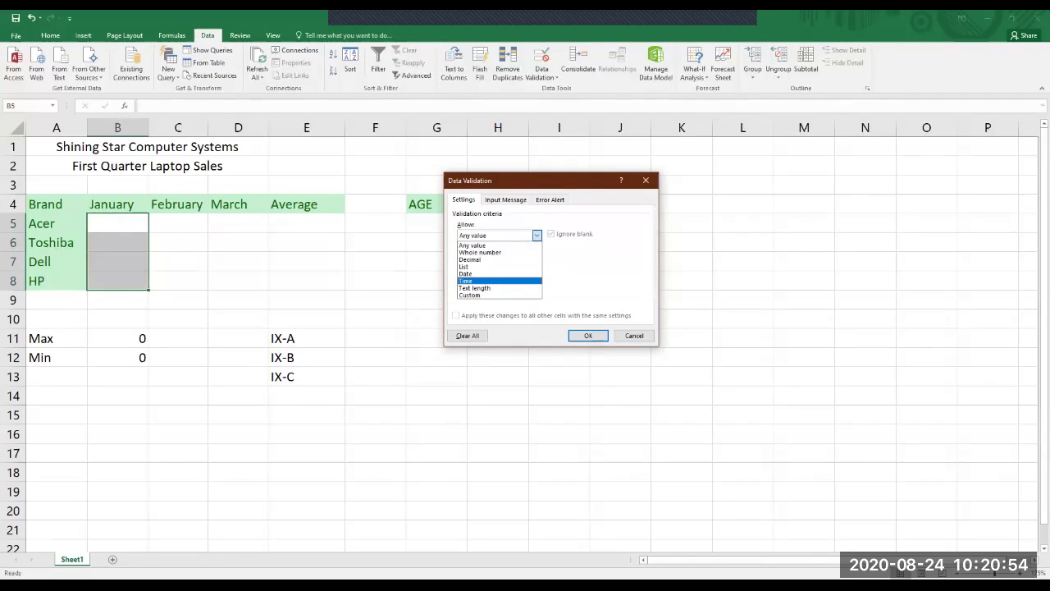
key("Return")
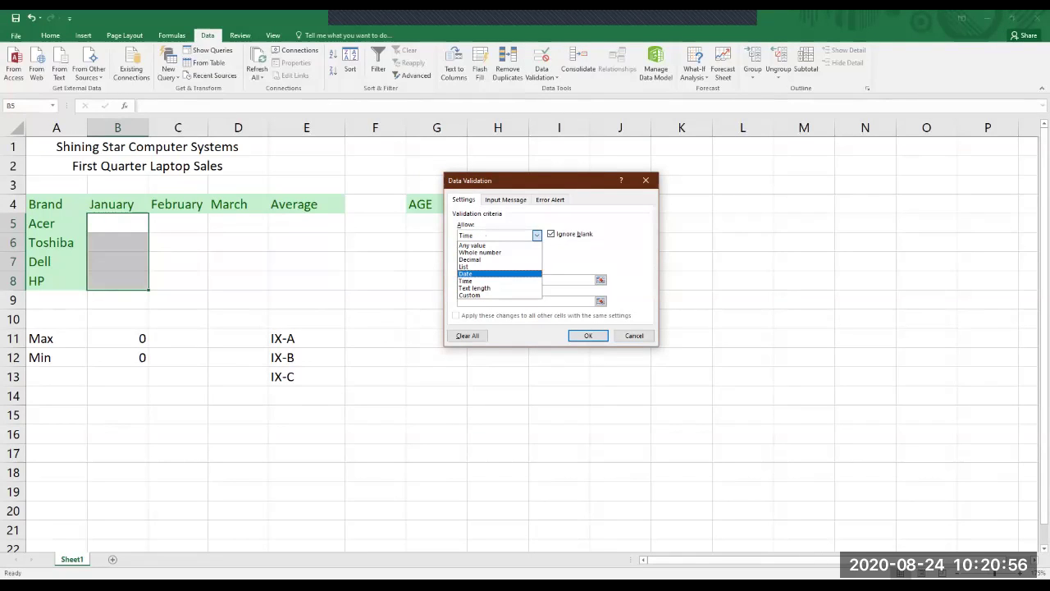
key("alt+Down")
key("Up")
key("Up")
key("Return")
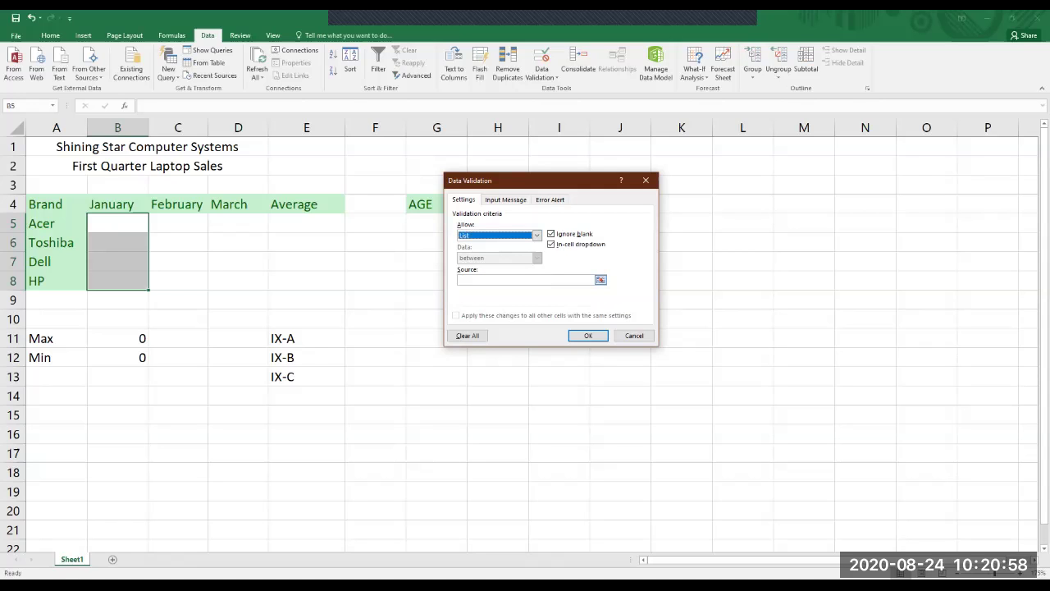
Set the list source to E11:E13 ($E$11:$E$13) and apply the rule.
left_click(526, 280)
left_click(307, 338)
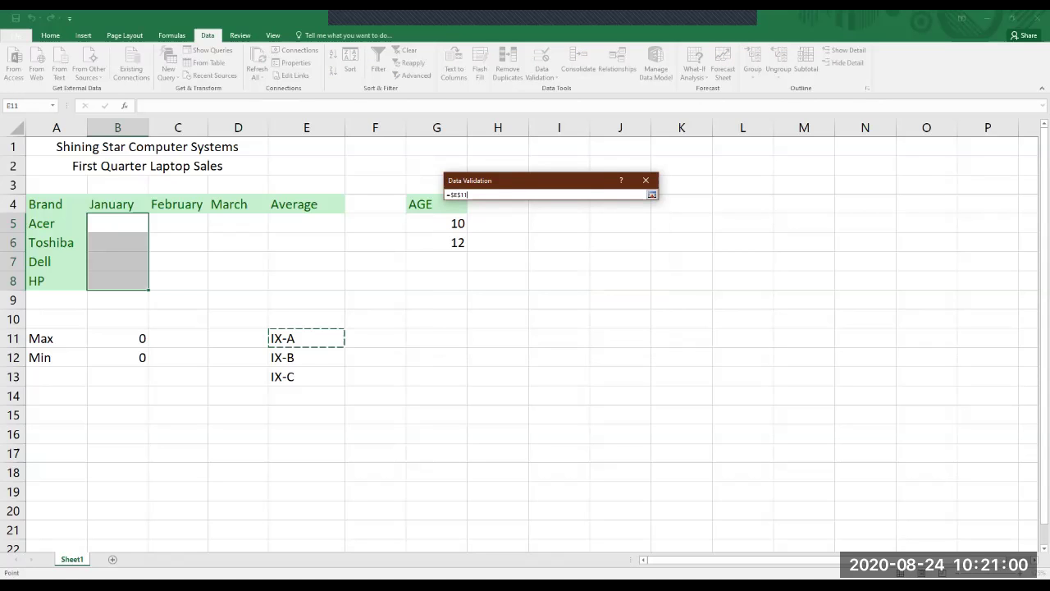
left_click_drag(307, 338, 307, 377)
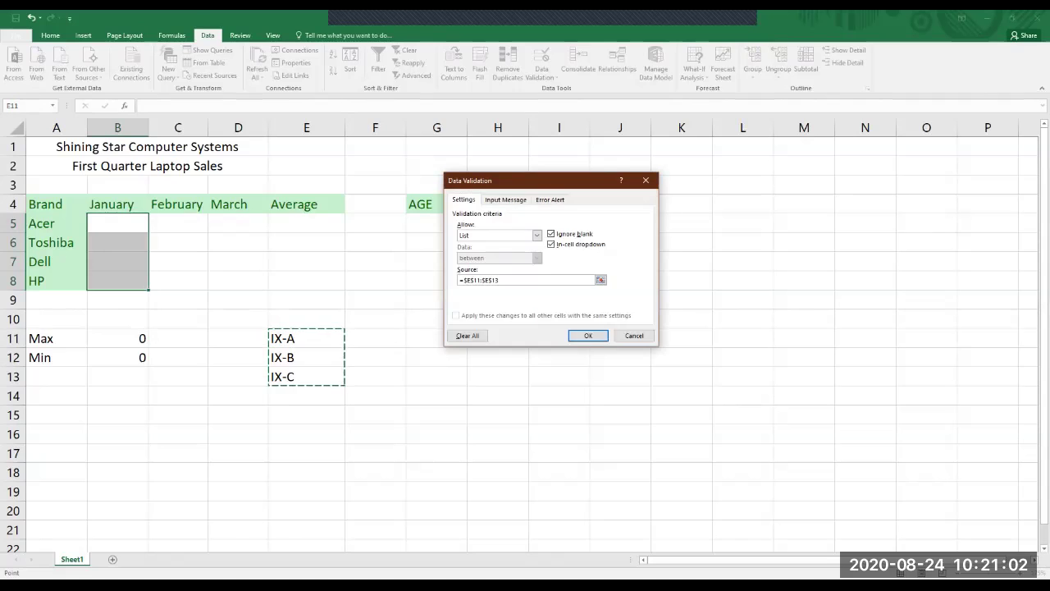
key("Return")
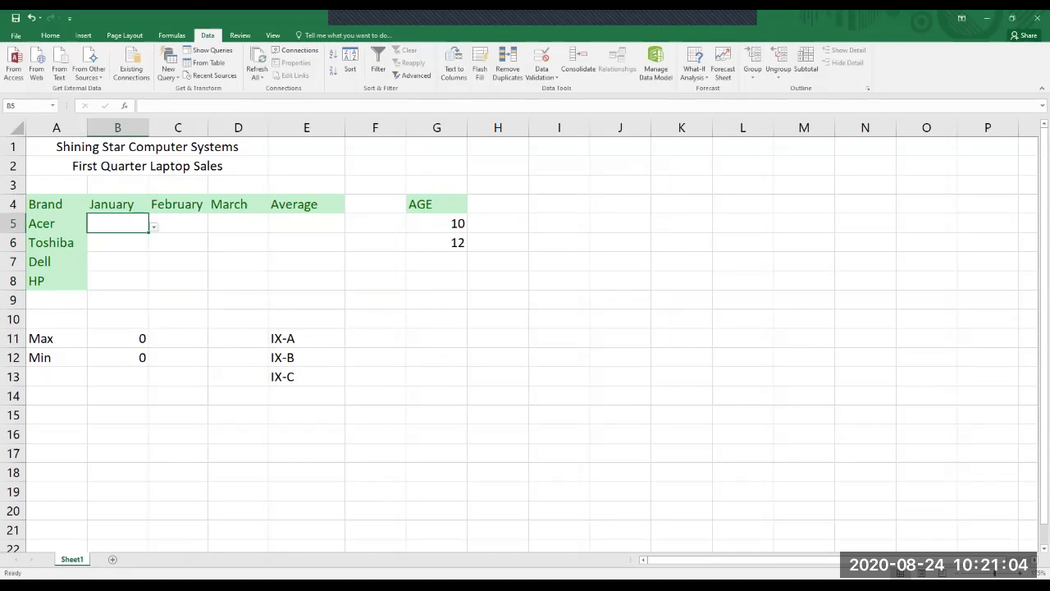
Test B5 with IX-D, cancel the rejection, then enter IX-A instead.
type("IX-")
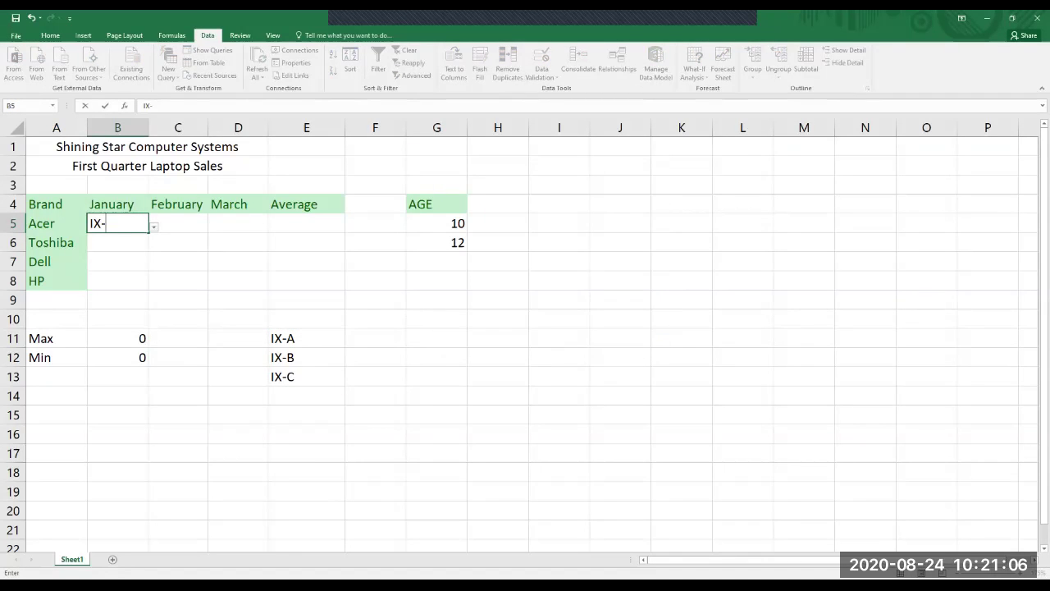
type("D")
key("Return")
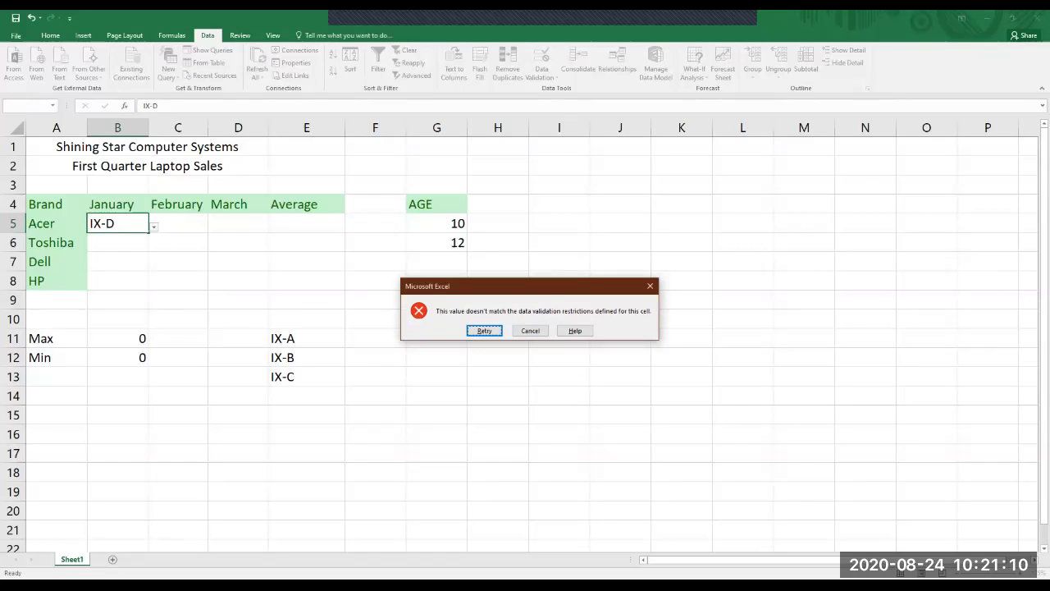
key("Tab")
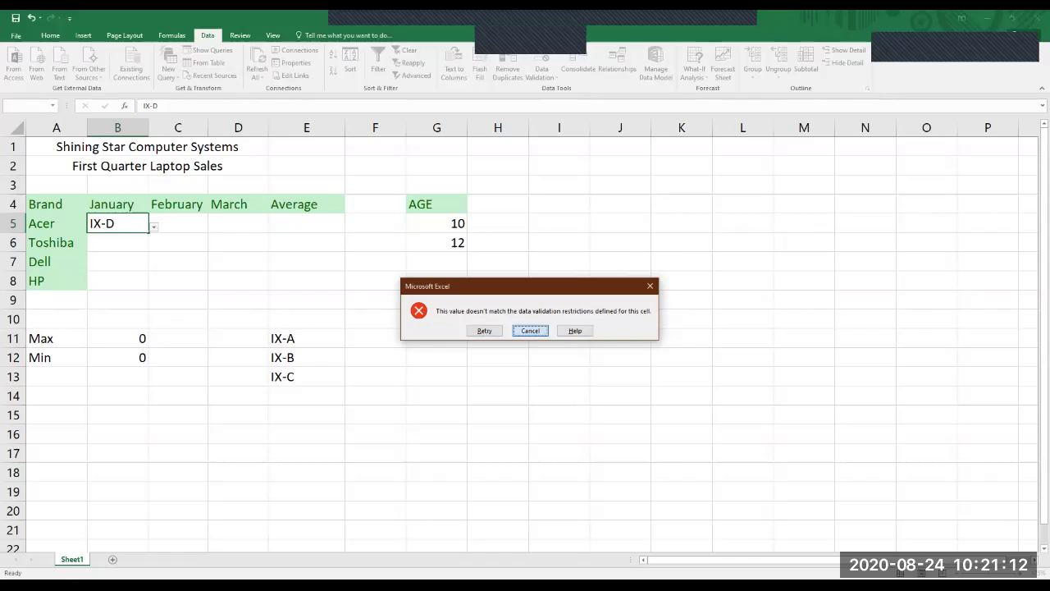
key("Return")
type("IX")
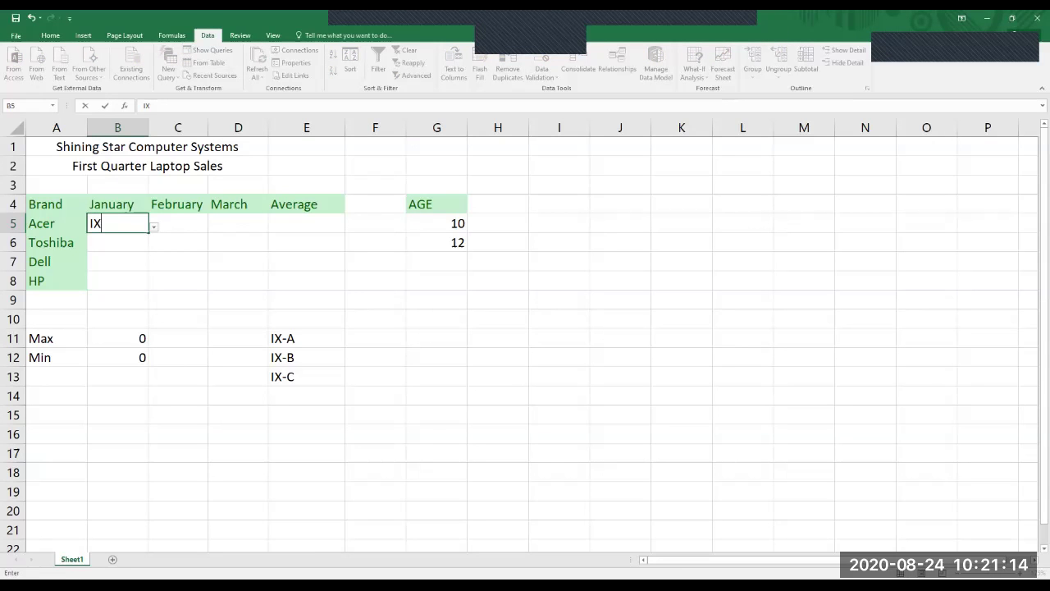
type("-A")
key("Return")
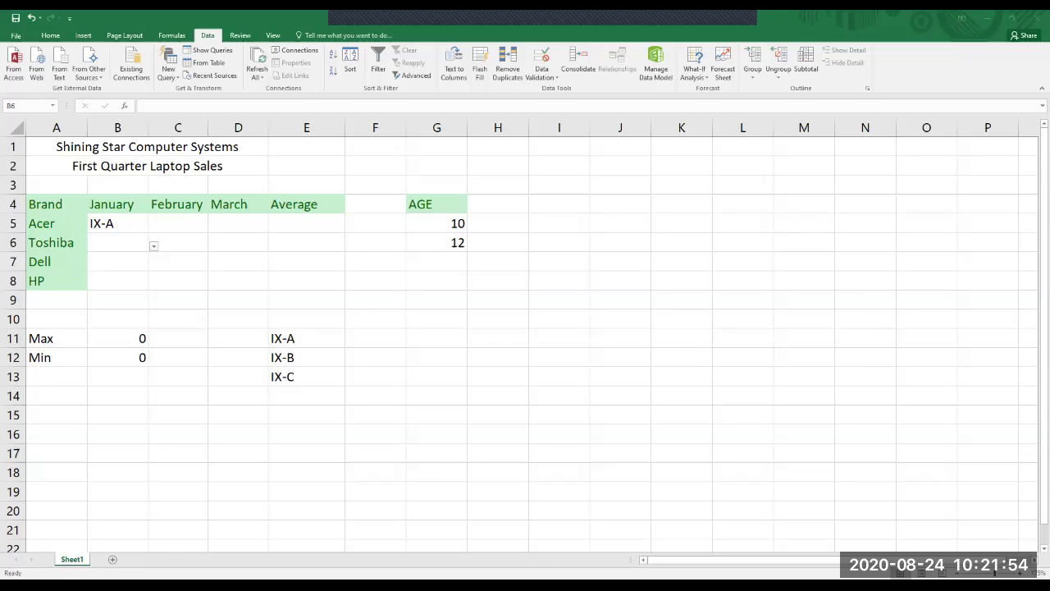
left_click_drag(178, 223, 178, 281)
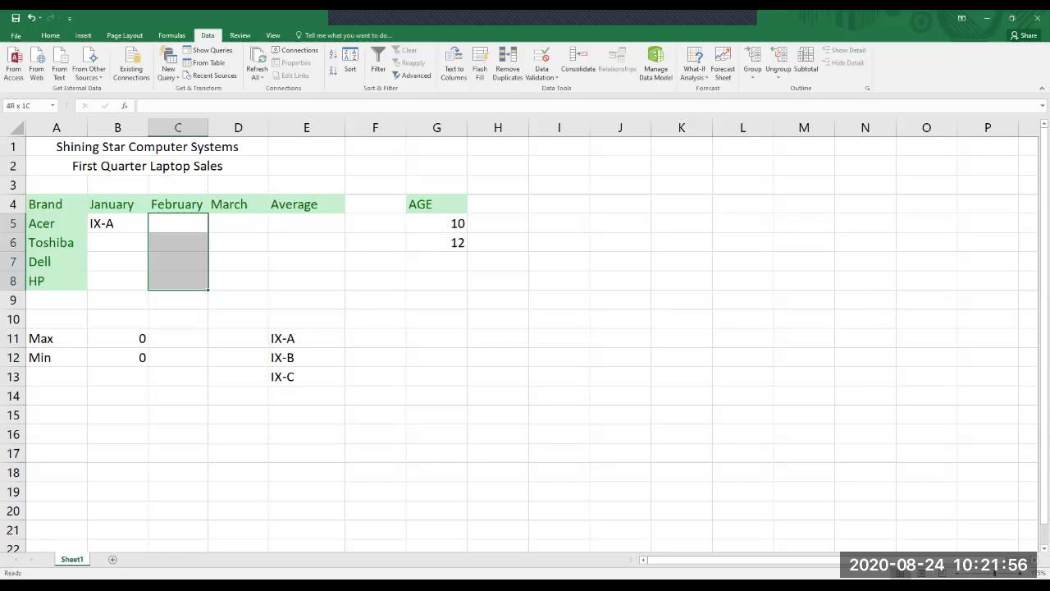
Rename header C4 from February to CLASS and select C5:C8.
left_click(177, 203)
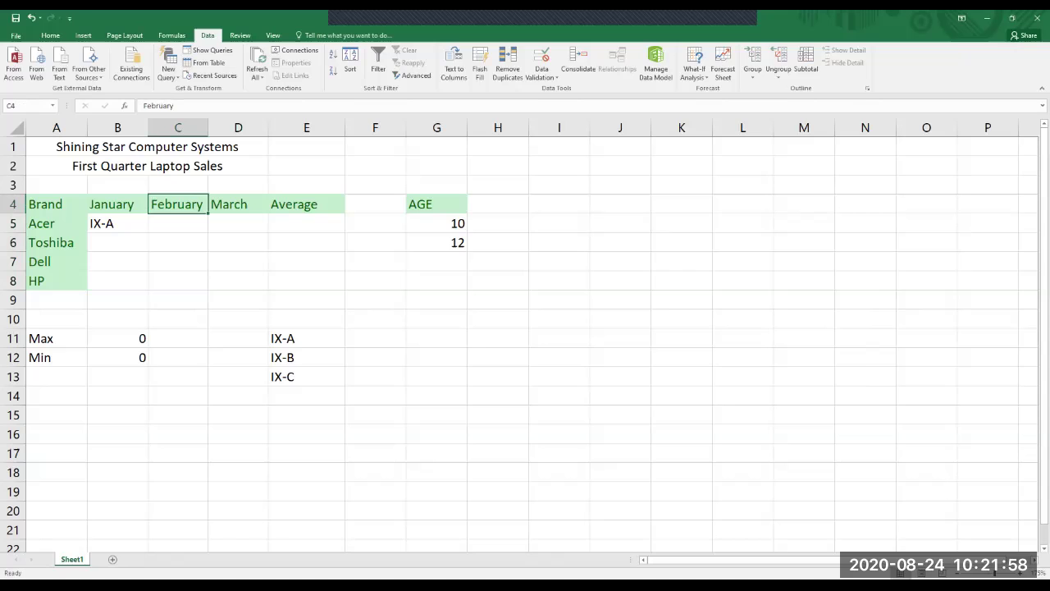
type("CLASS")
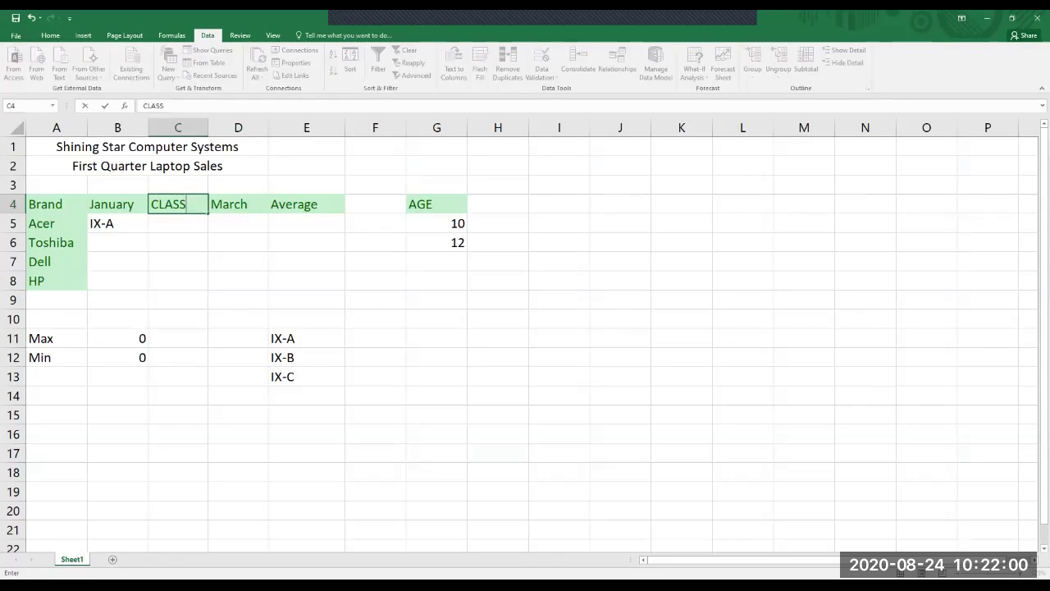
key("Return")
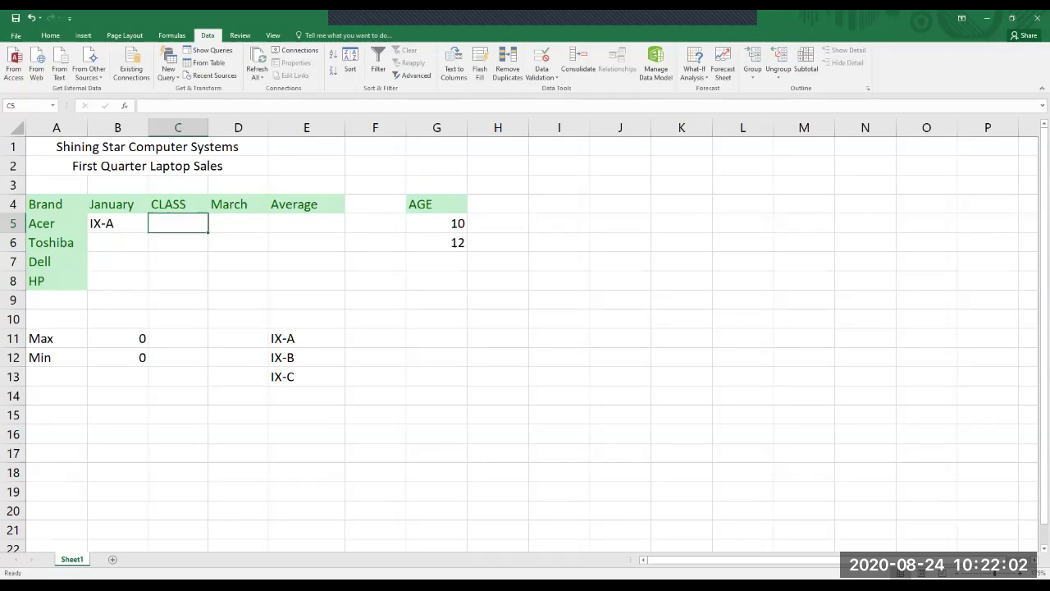
key("shift+Down")
key("shift+Down")
key("shift+Down")
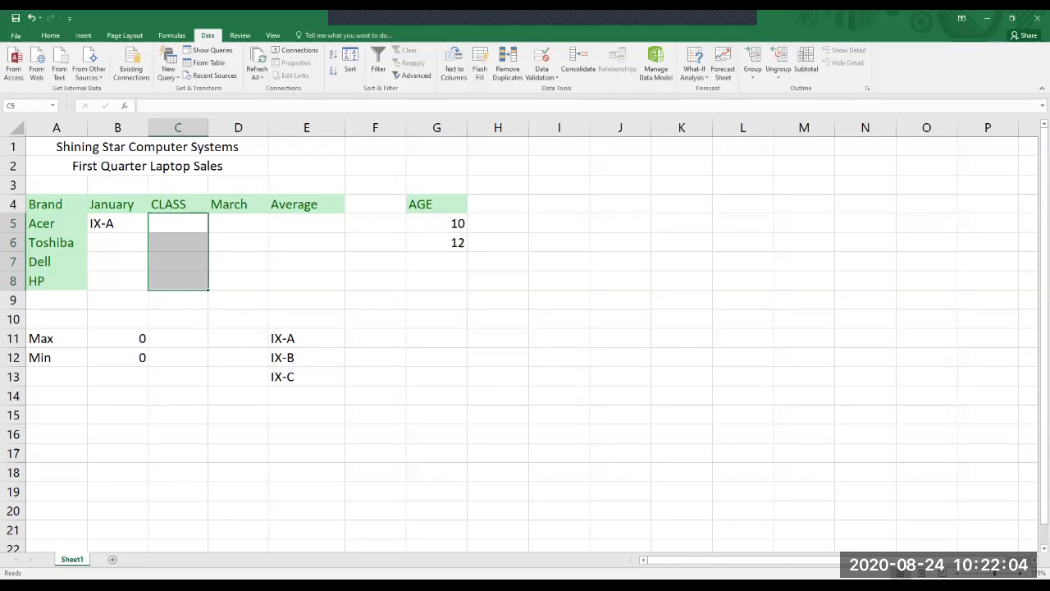
left_click_drag(178, 223, 178, 281)
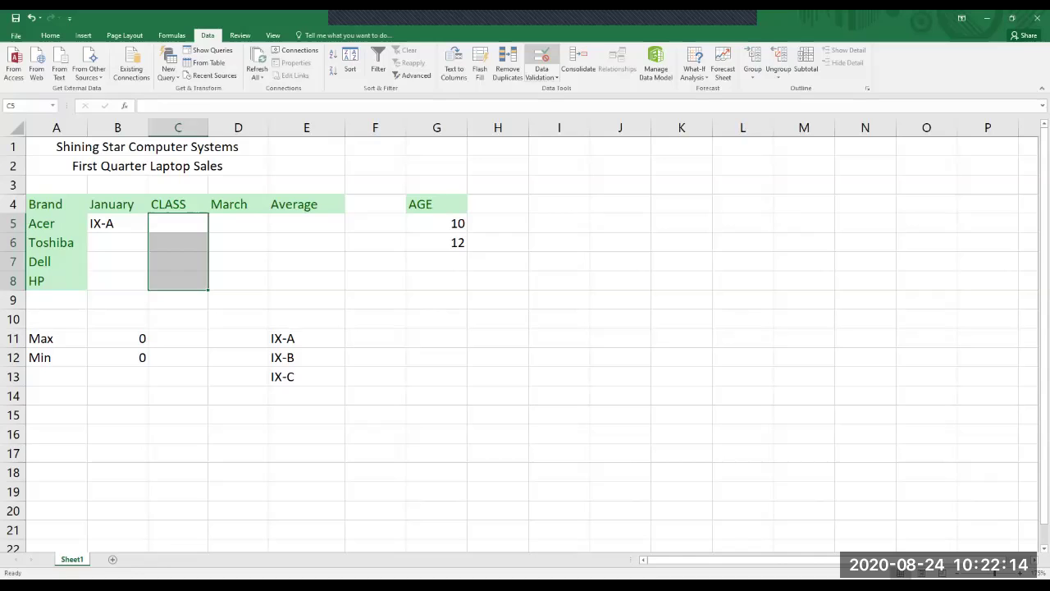
Give C5:C8 a List validation with source =$E$11:$E$13, offering IX-A, IX-B and IX-C.
left_click(542, 62)
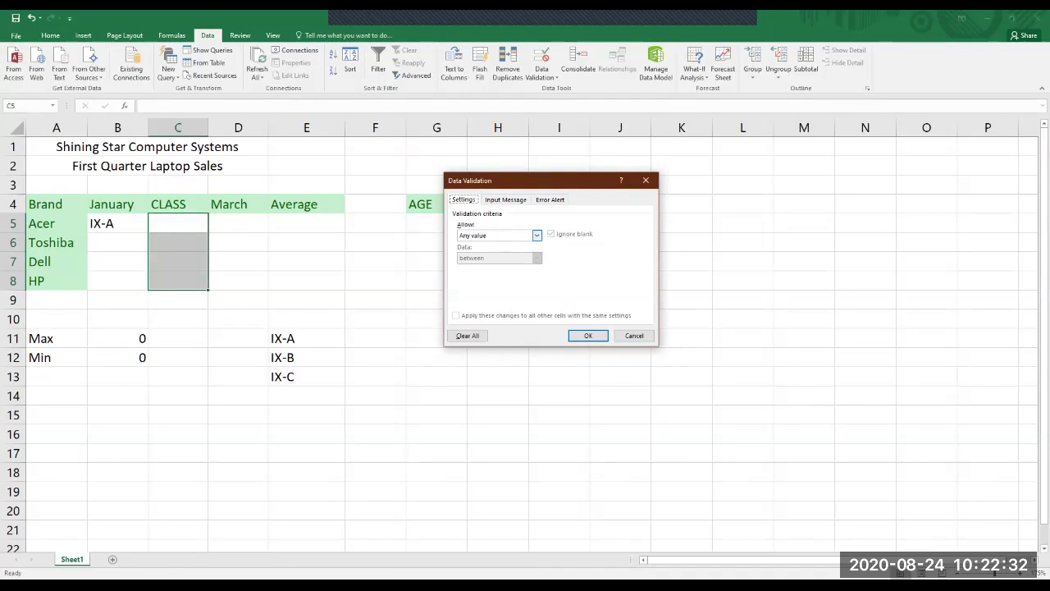
left_click(537, 235)
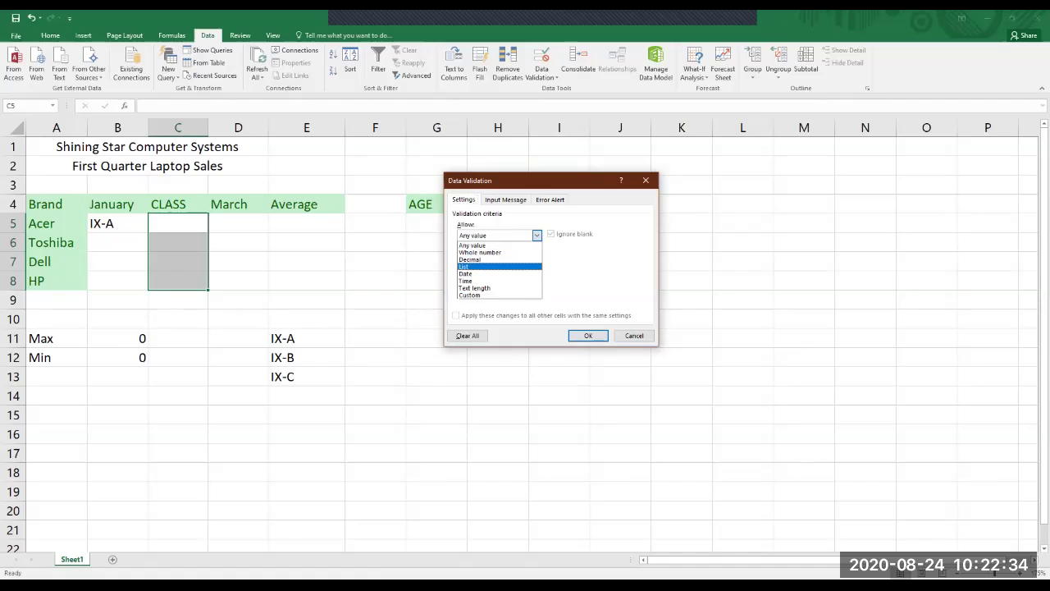
key("Return")
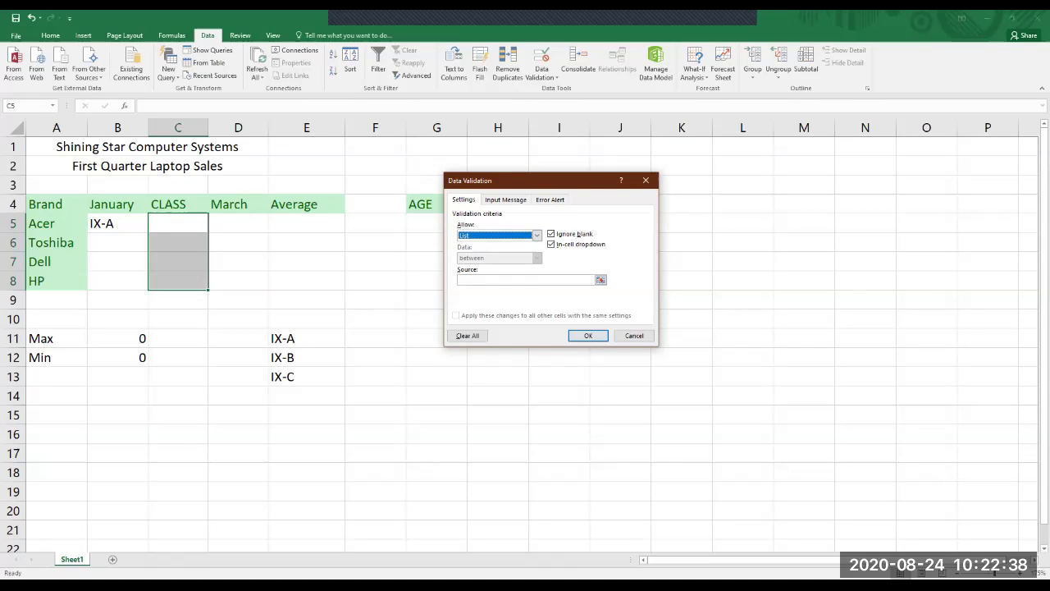
left_click(525, 280)
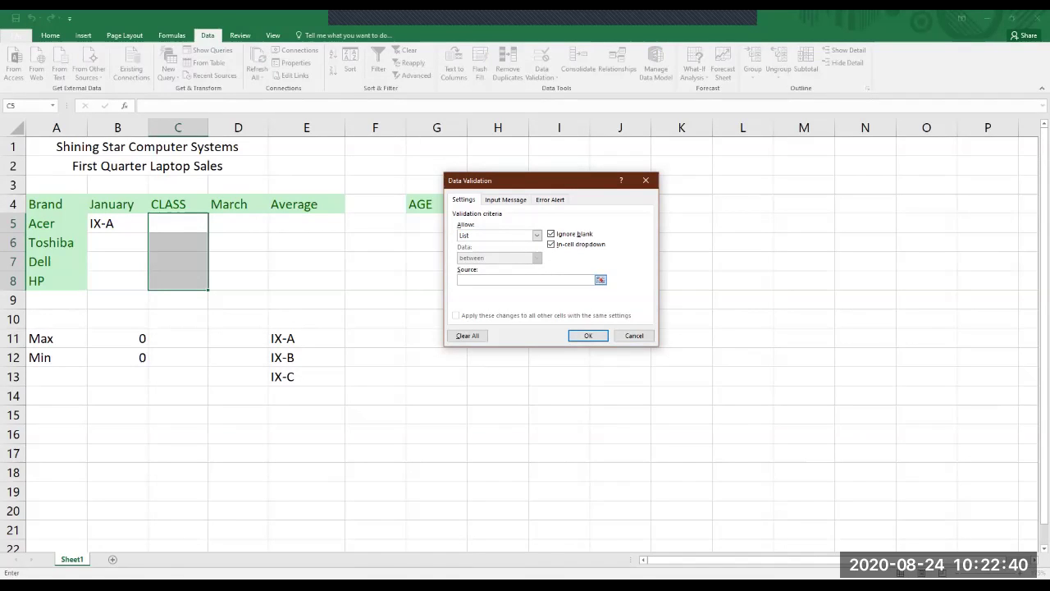
type("=$E$11")
left_click_drag(306, 338, 306, 377)
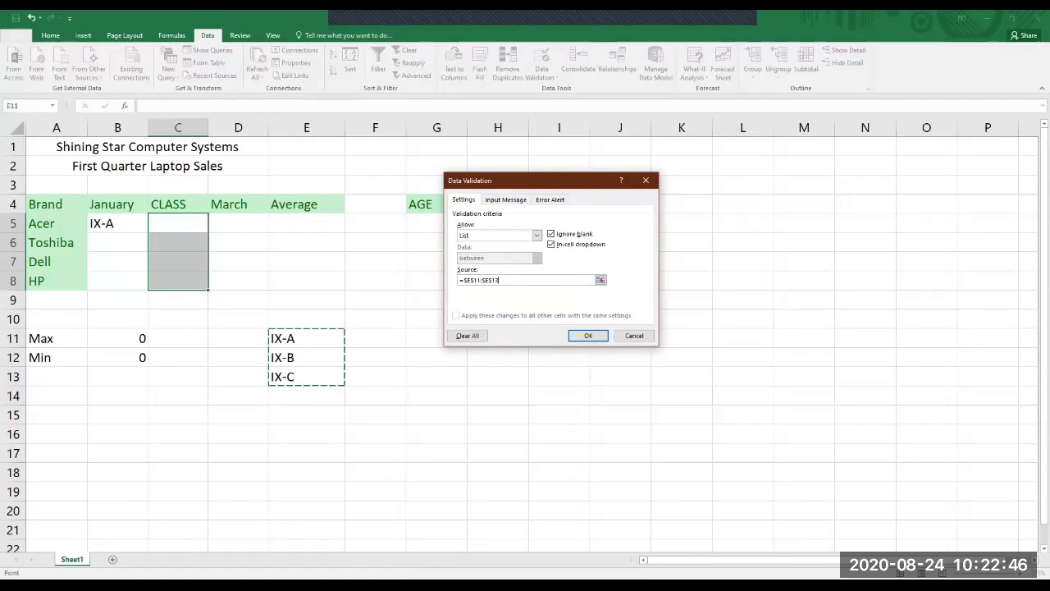
left_click(588, 335)
key("alt+Down")
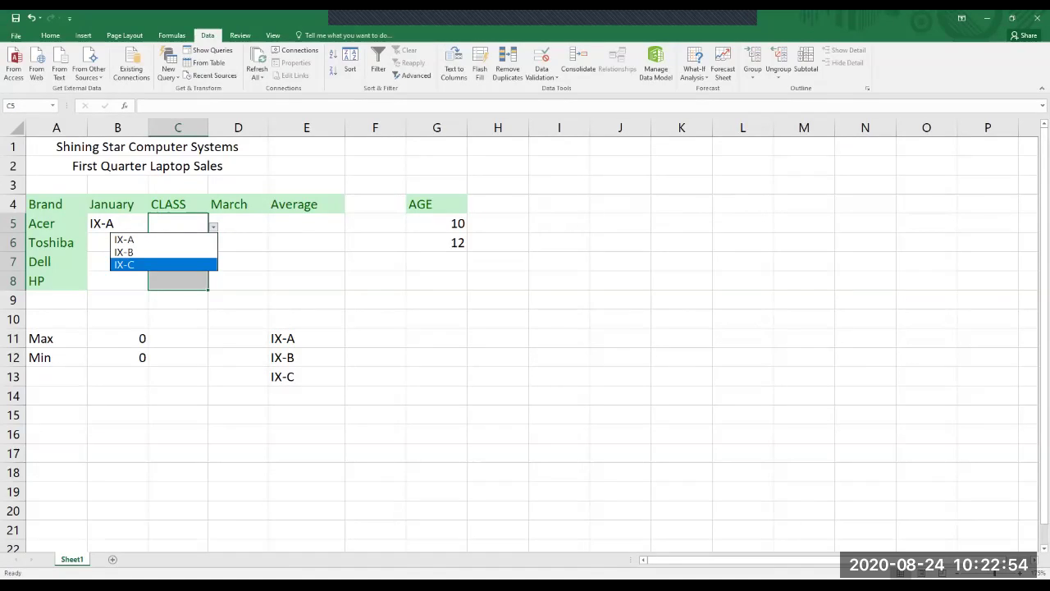
Pick IX-A for C5, IX-B for C6 and IX-C for C7 from their dropdown lists.
key("Up")
key("Return")
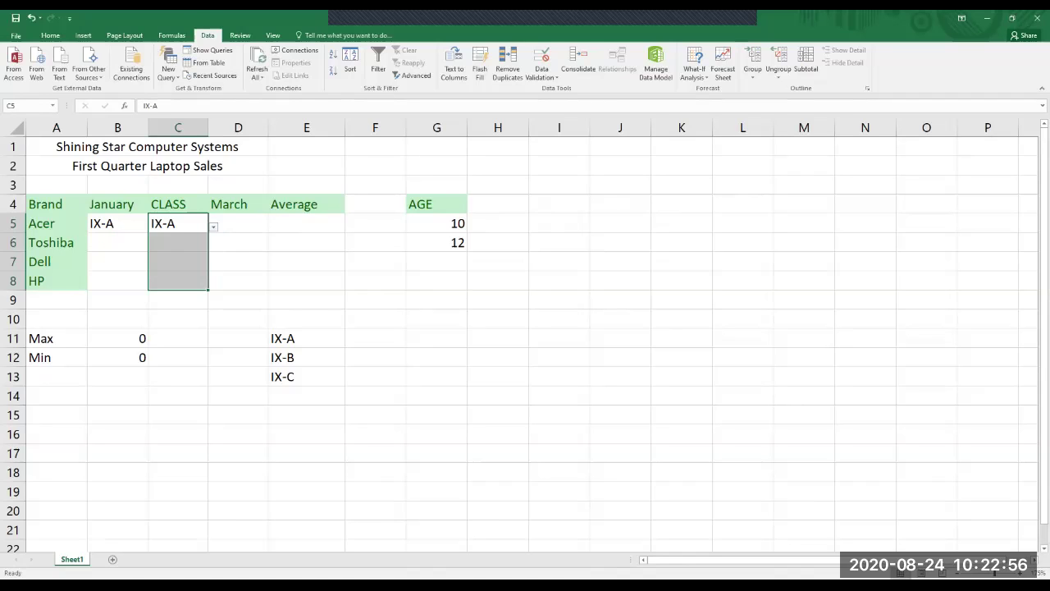
left_click(179, 242)
key("alt+Down")
key("Down")
key("Return")
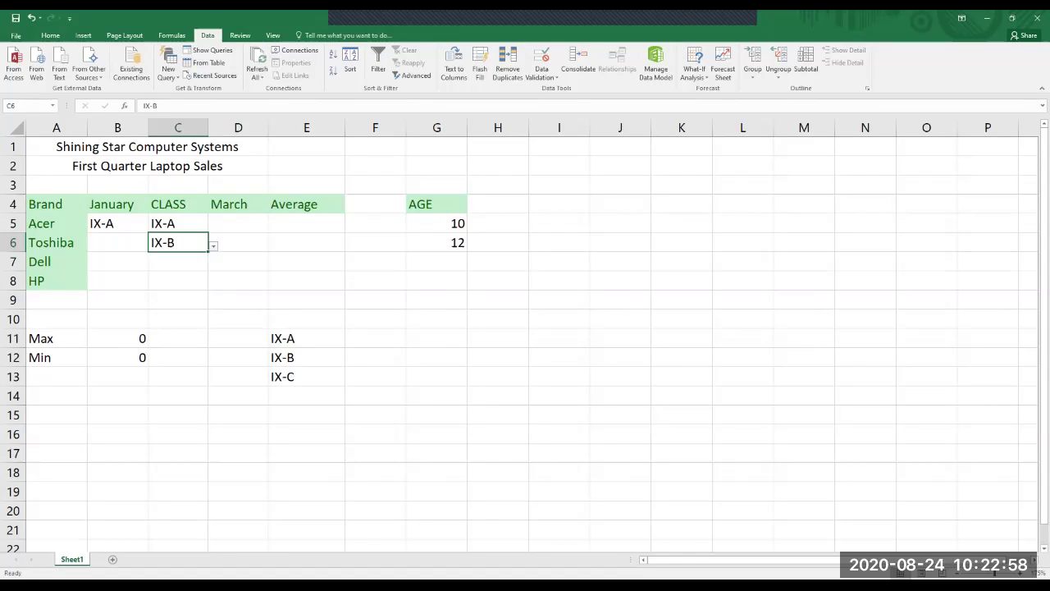
key("Down")
key("Right")
key("Left")
key("alt+Down")
key("Down")
key("Down")
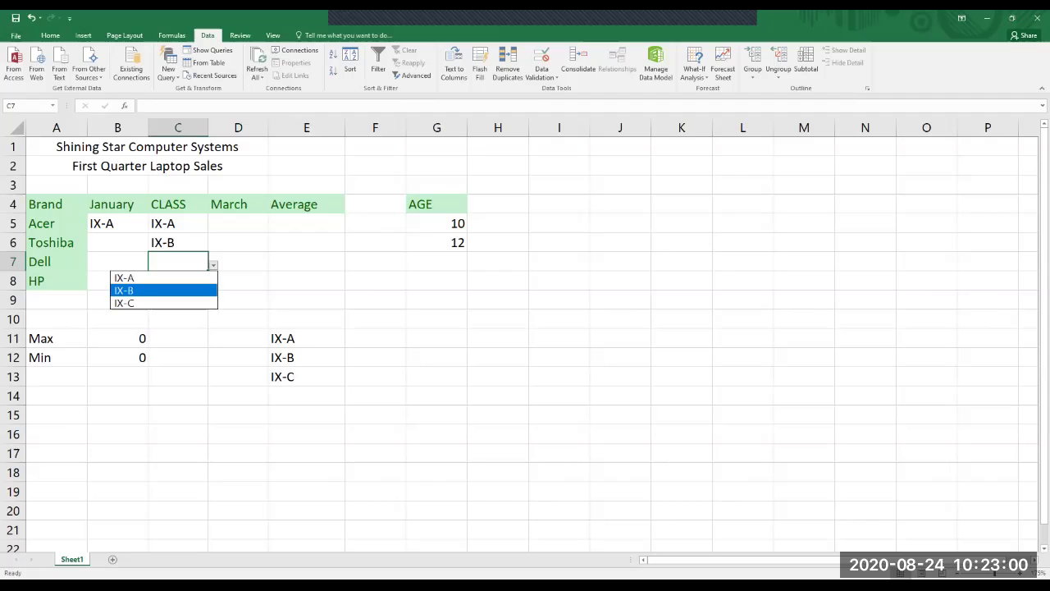
key("Down")
key("Return")
Re-pick C6's class from its dropdown, trying IX-A before settling back on IX-B.
key("Up")
key("alt+Down")
key("Up")
key("Return")
key("Right")
key("Left")
key("alt+Down")
key("Return")
key("alt+Down")
key("Down")
key("Return")
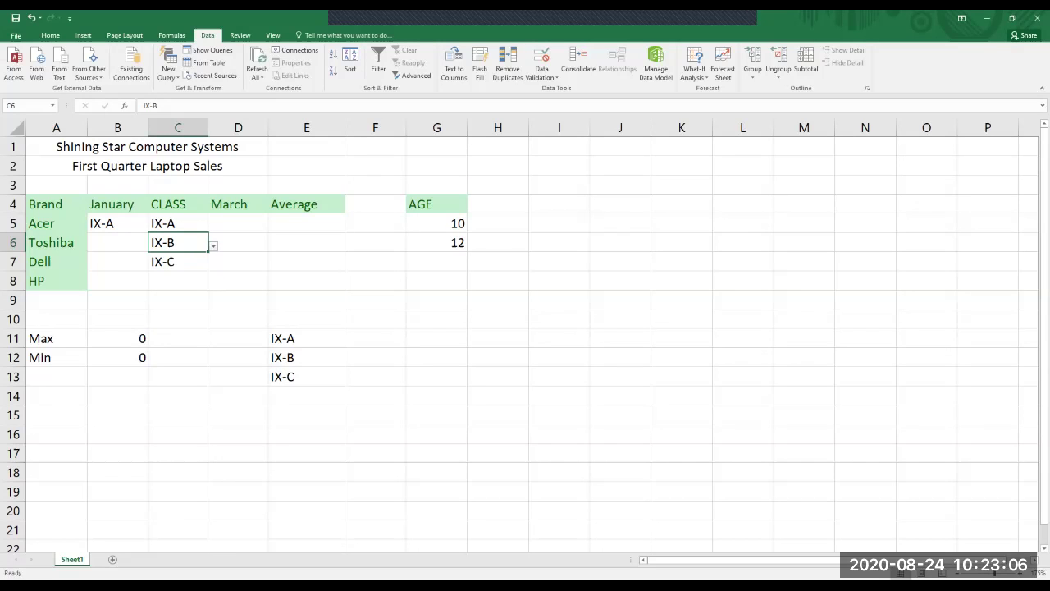
key("alt+Down")
key("Down")
key("Up")
key("Down")
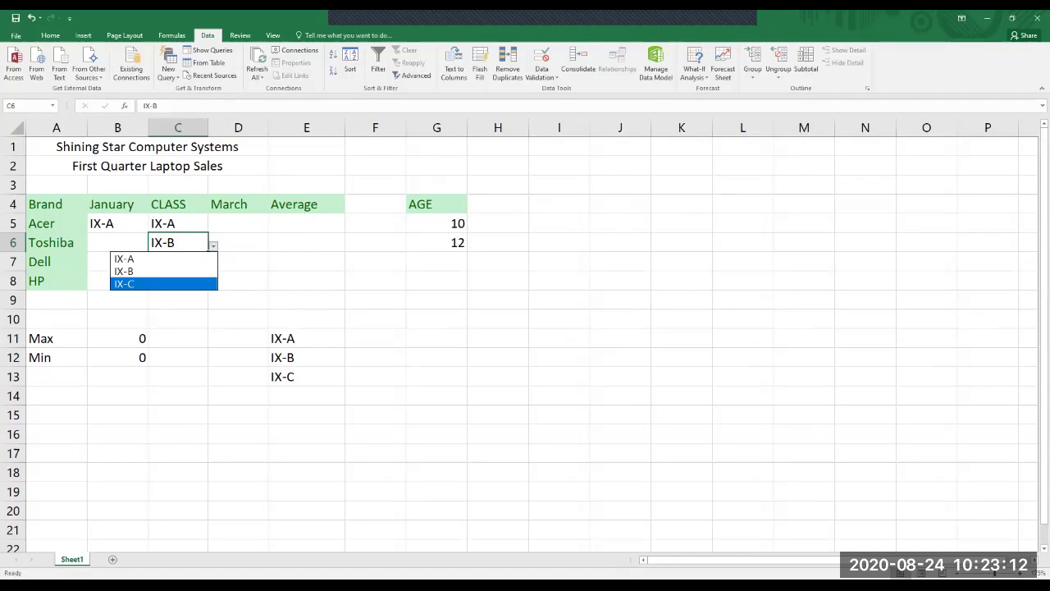
key("Return")
Try changing C6 to the invalid IX-D and cancel the validation error, keeping IX-B.
left_click(177, 261)
left_click(178, 242)
key("F2")
key("BackSpace")
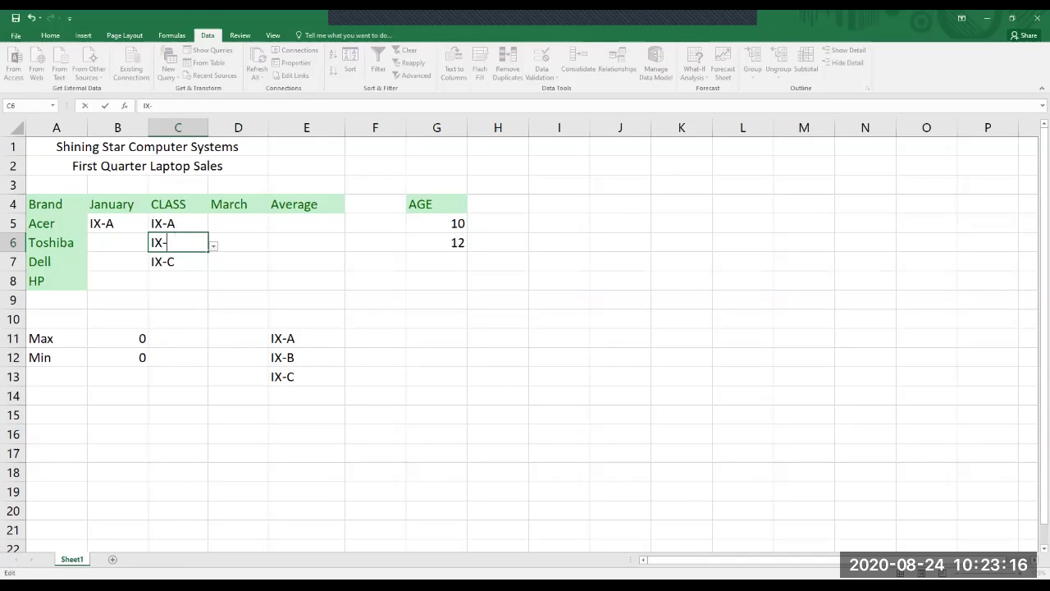
type("D")
key("Return")
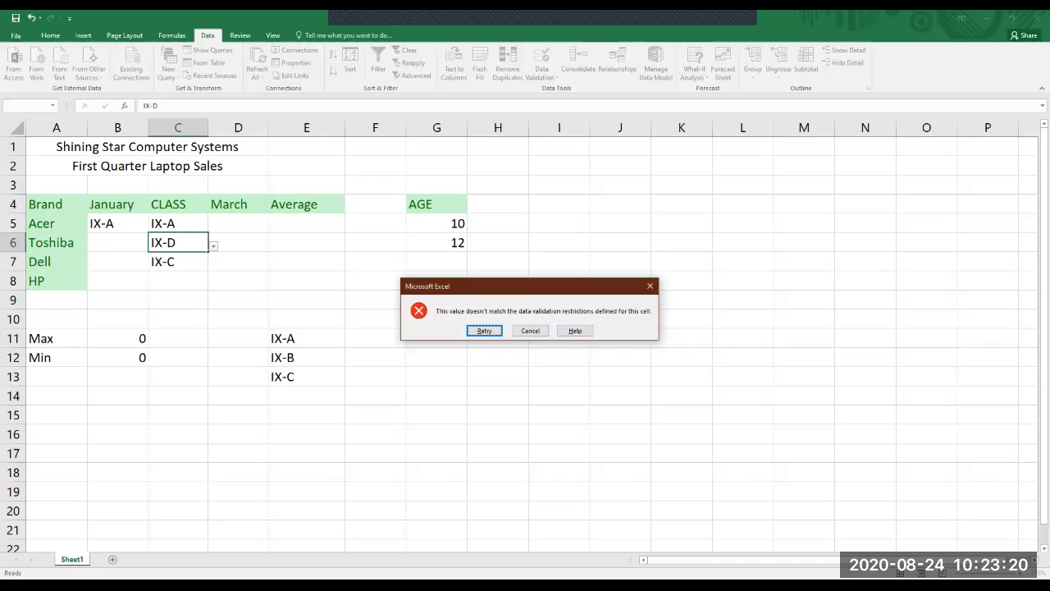
key("Tab")
key("Return")
left_click(437, 318)
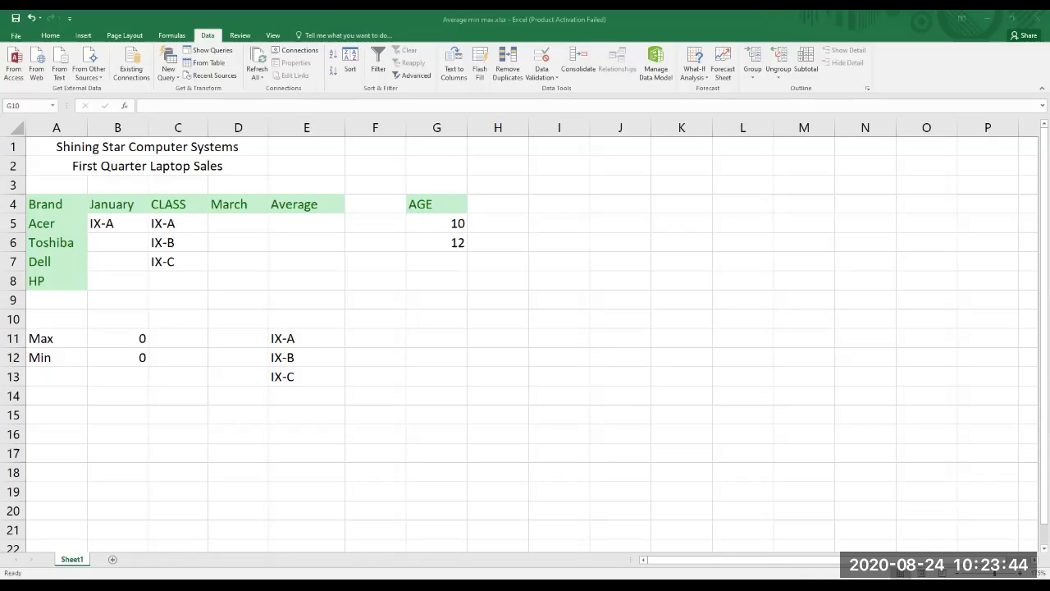
Enter the age 13 in G7.
left_click(238, 261)
left_click(352, 277)
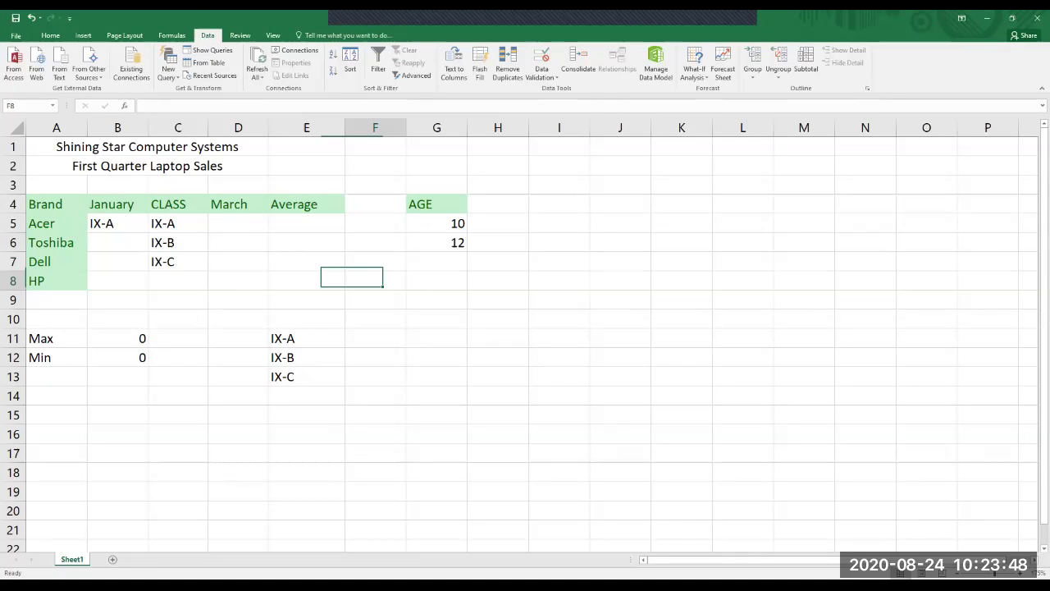
left_click(436, 260)
type("13")
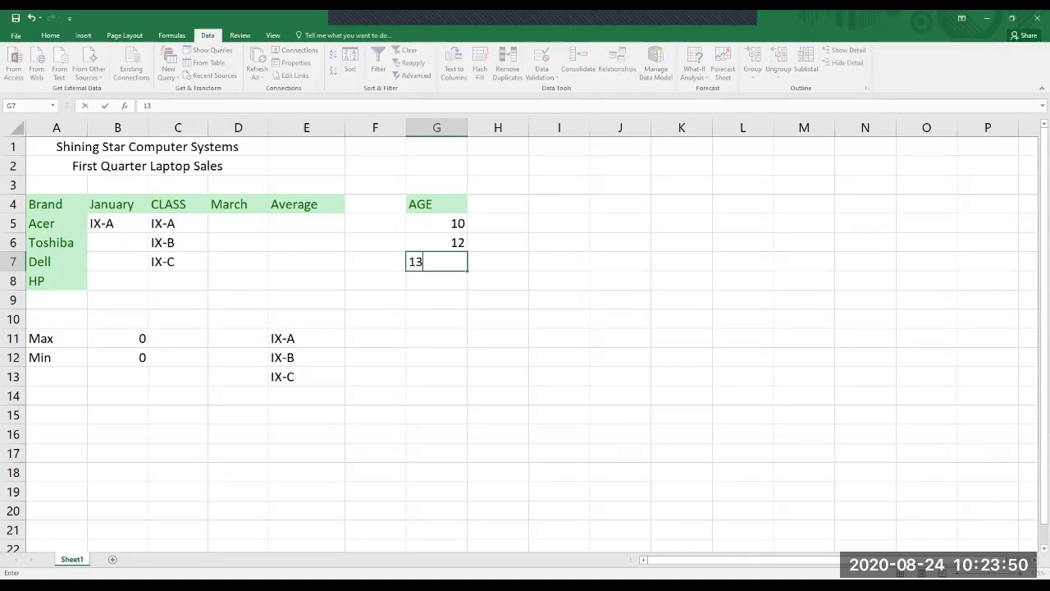
key("Return")
Try the out-of-range age 114 in G8, cancel the warning, and enter 14 instead.
type("1")
type("14")
key("Return")
key("Tab")
key("Return")
type("14")
key("ctrl+Return")
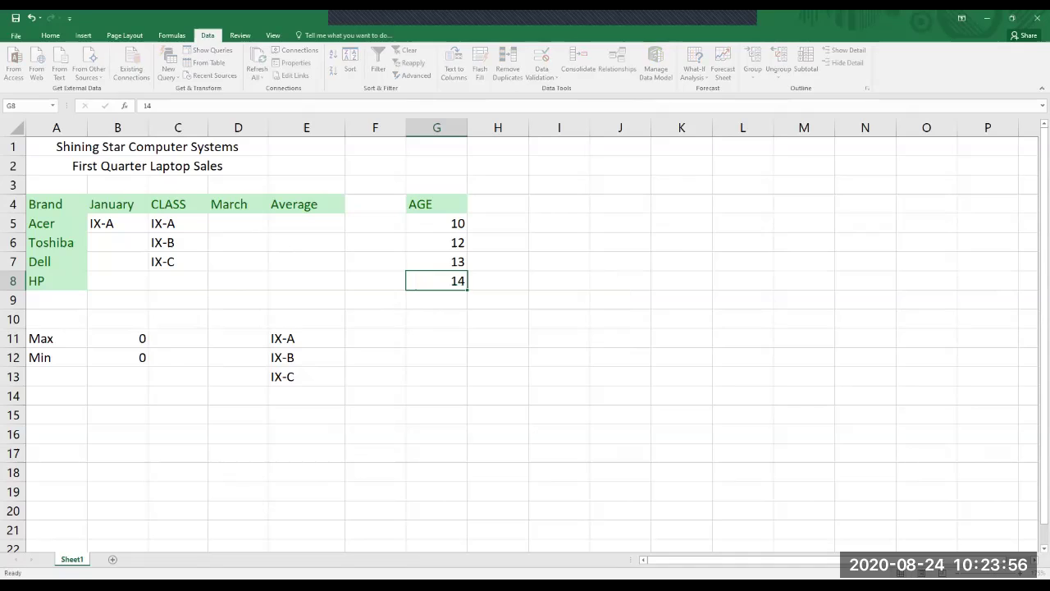
left_click(437, 299)
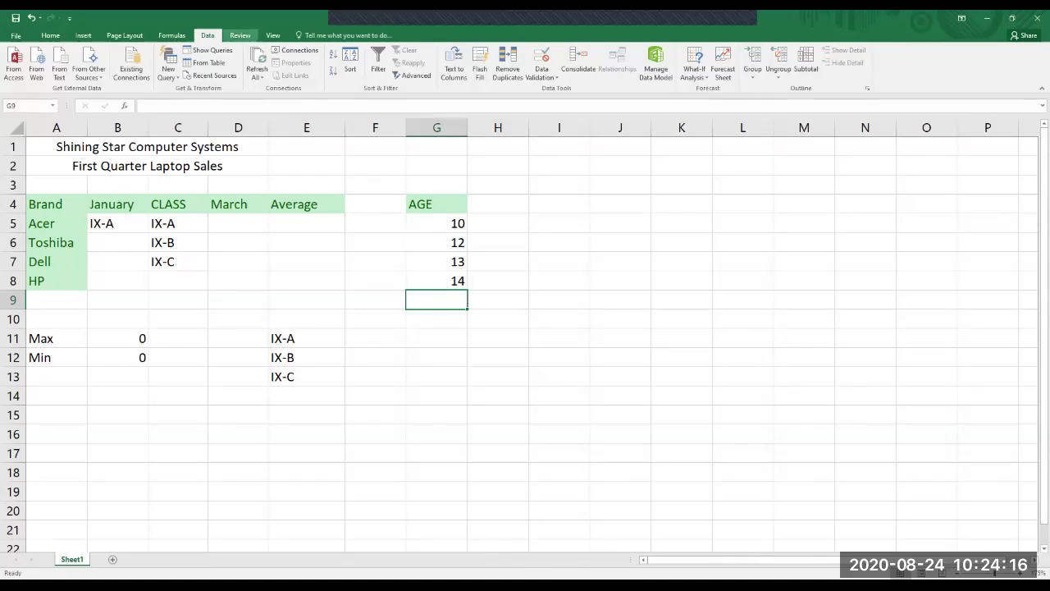
key("alt+r")
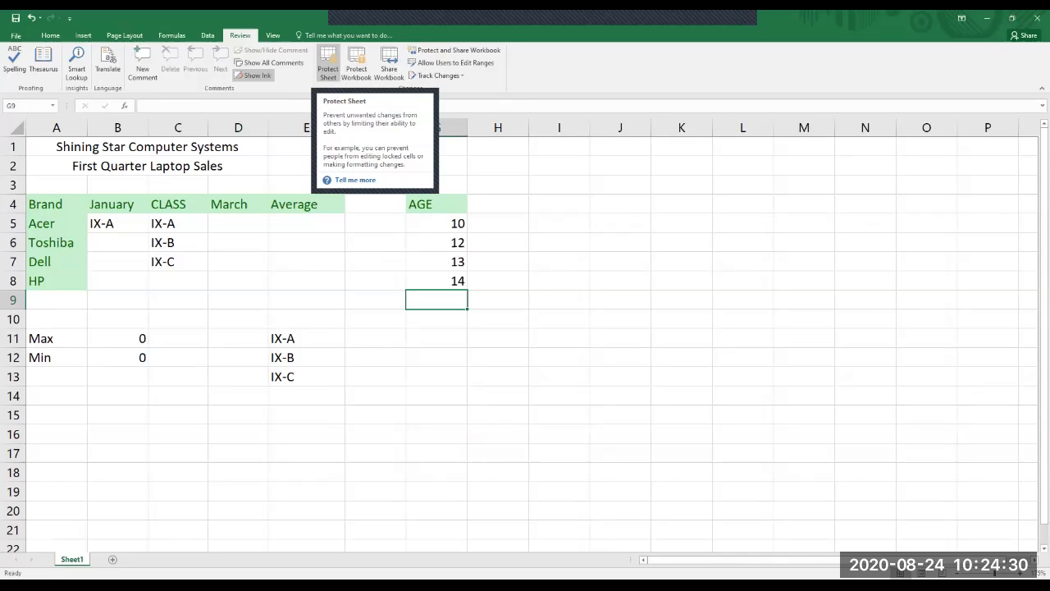
In Protect Sheet, go through the format, insert and delete permission checkboxes.
left_click(327, 61)
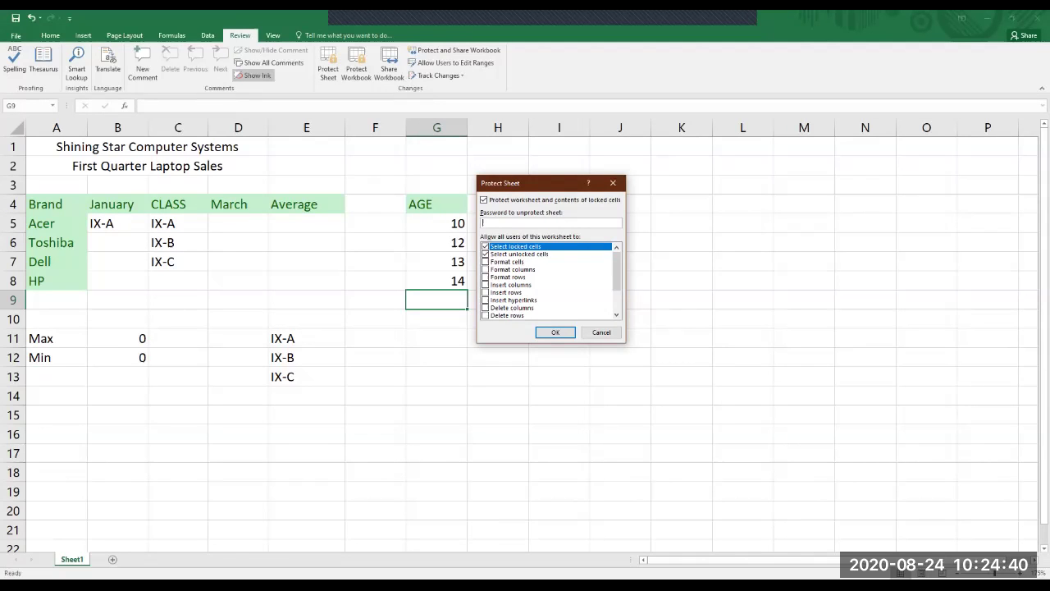
left_click(485, 261)
left_click(485, 269)
left_click(485, 277)
left_click(485, 292)
left_click(485, 284)
left_click(485, 299)
left_click(485, 315)
scroll(549, 280, "down", 2)
Allow Sort, Use AutoFilter, PivotTable, Edit objects and Edit scenarios on the protected sheet.
left_click(485, 269)
left_click(485, 284)
left_click(485, 293)
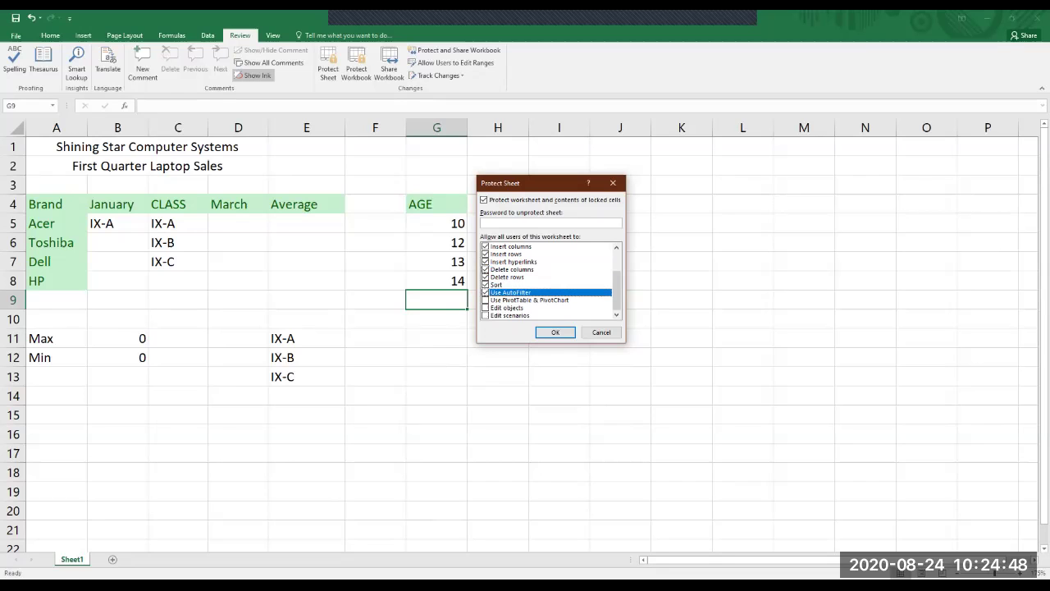
left_click(485, 300)
left_click(485, 307)
left_click(485, 299)
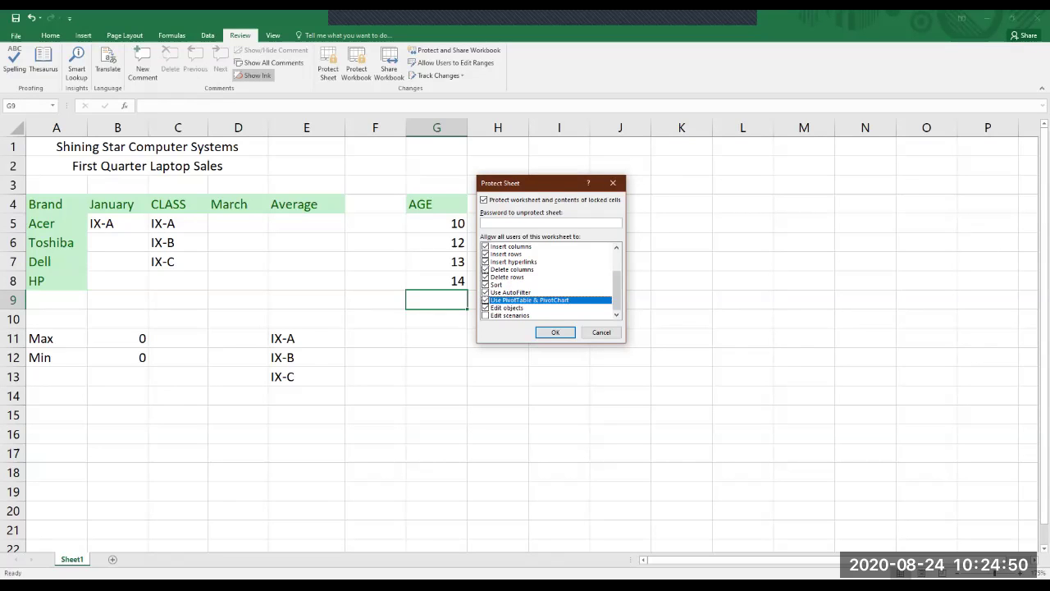
left_click(485, 315)
scroll(548, 280, "up", 2)
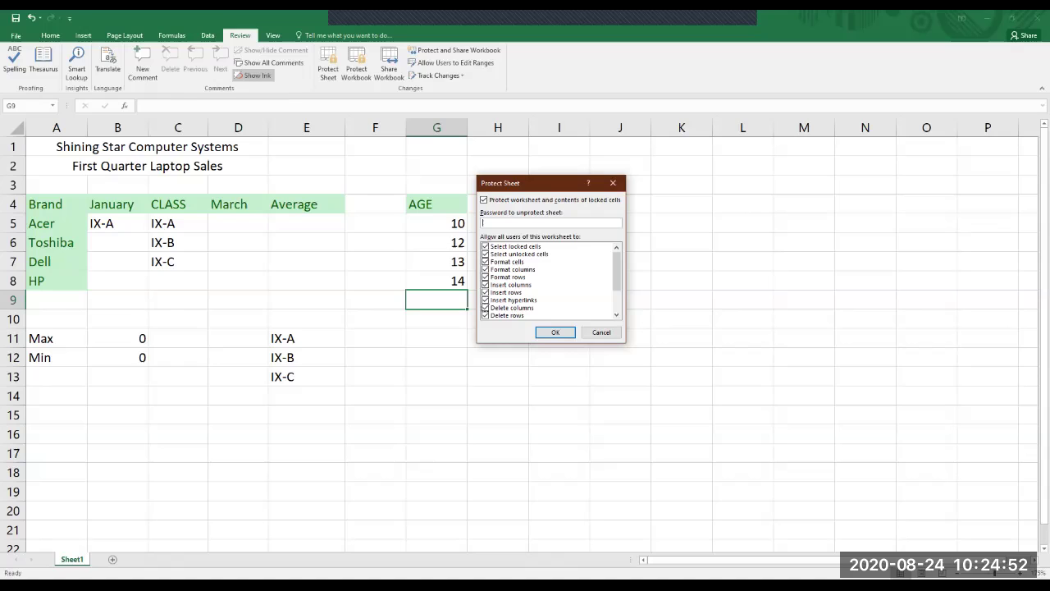
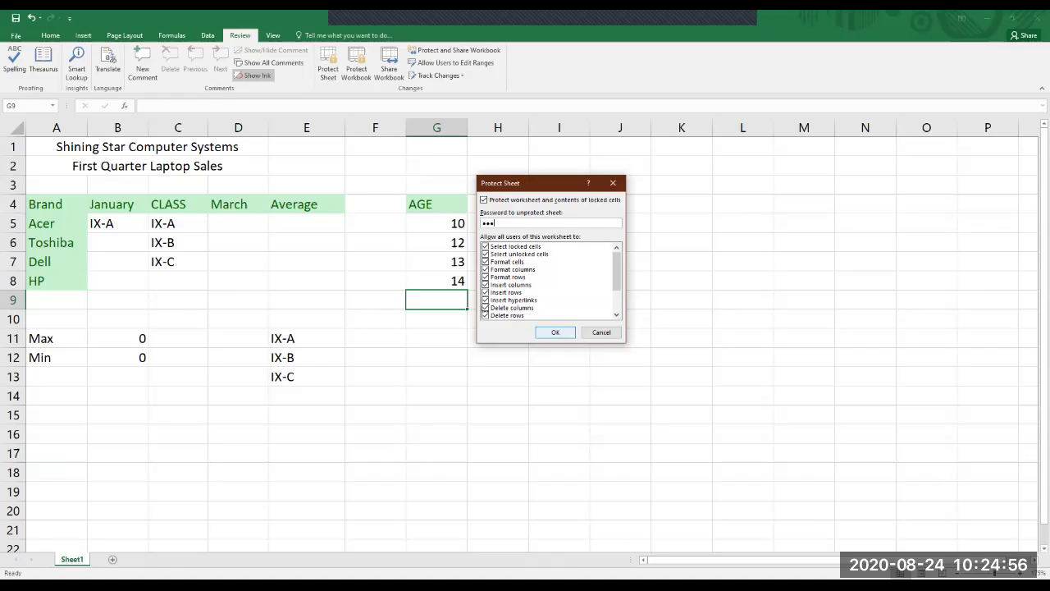
Enter and confirm the sheet password to protect Sheet1.
key("Return")
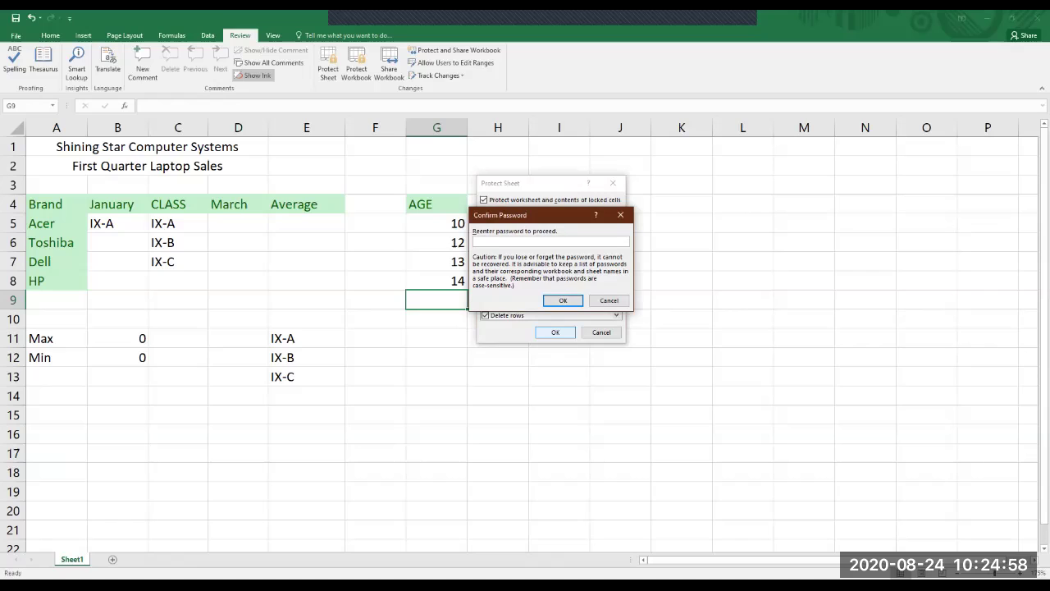
key("Return")
Try typing into cell F6 to check that the protected sheet blocks edits.
left_click(558, 318)
left_click(436, 338)
left_click(375, 243)
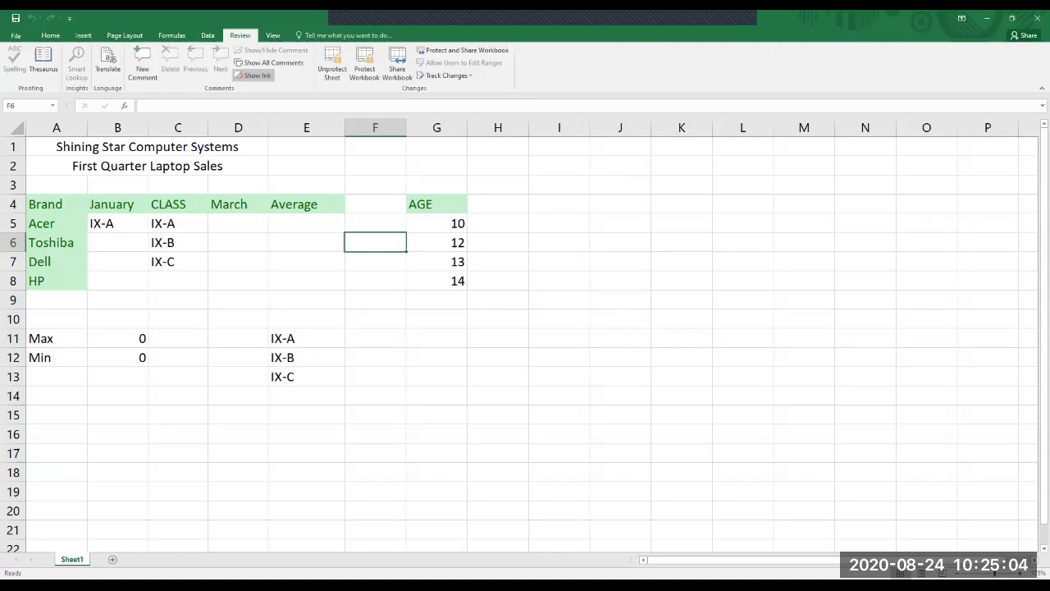
key("1")
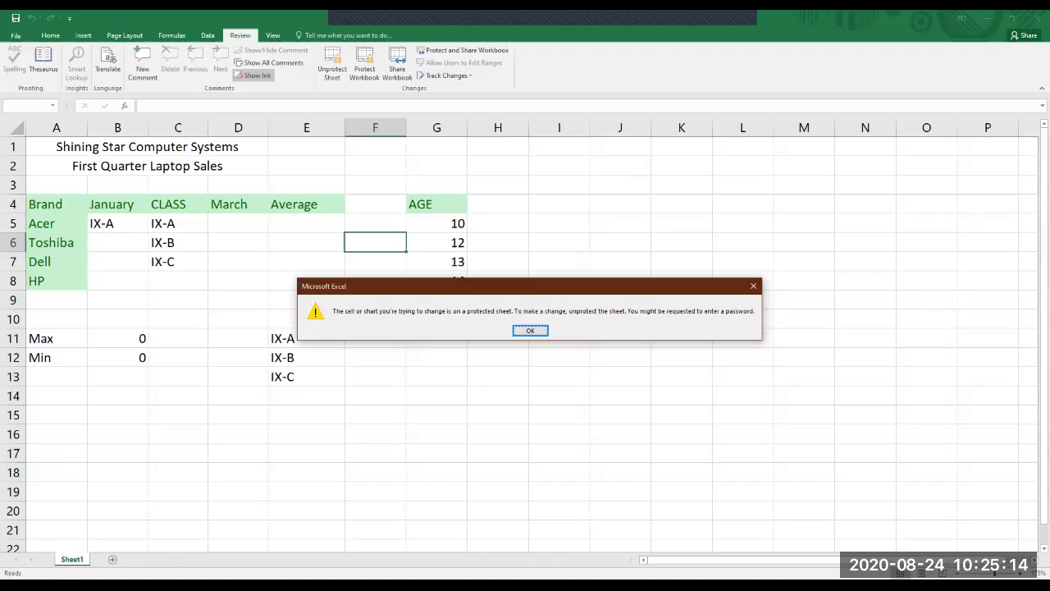
Dismiss the protected-sheet warning and Unprotect Sheet using the sheet password.
key("Return")
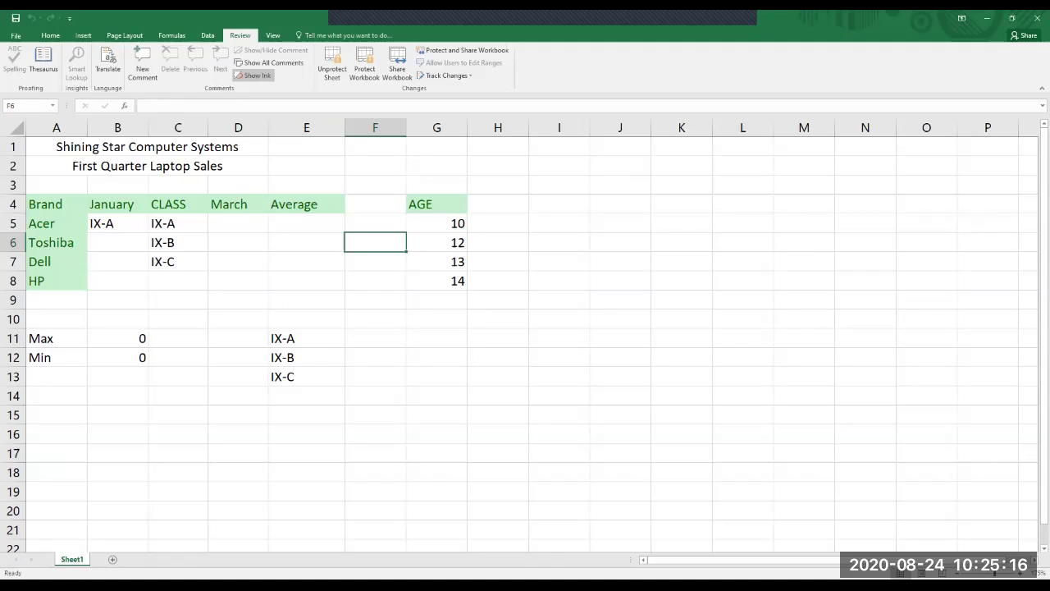
left_click(332, 64)
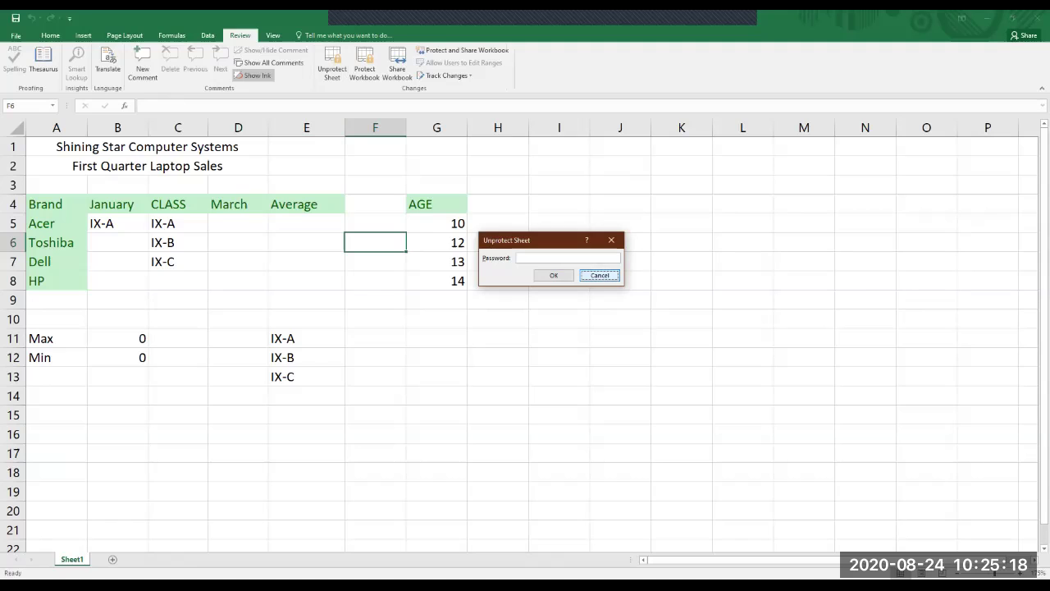
left_click(598, 275)
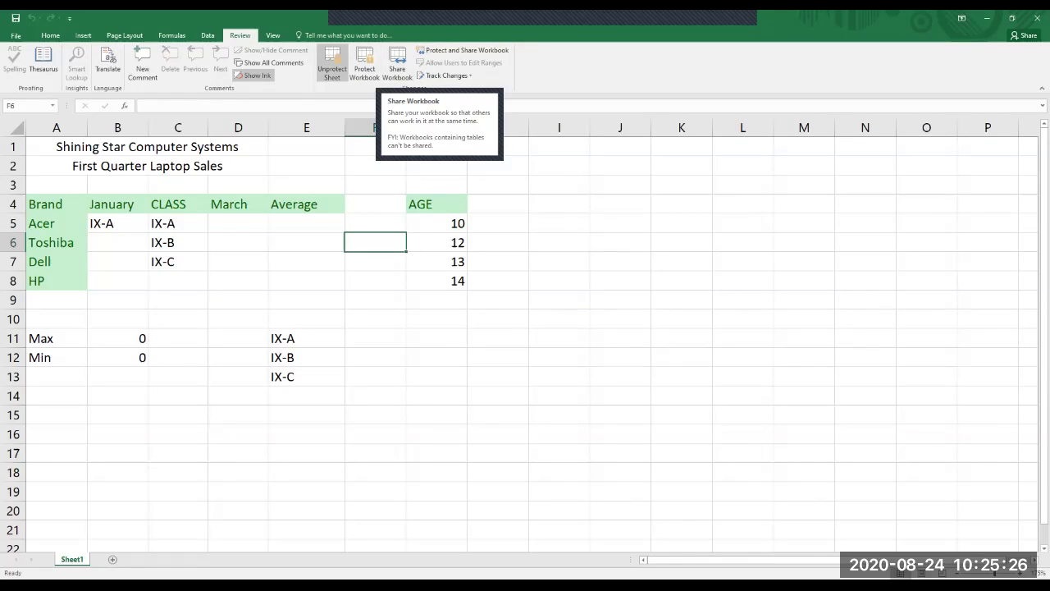
left_click(333, 63)
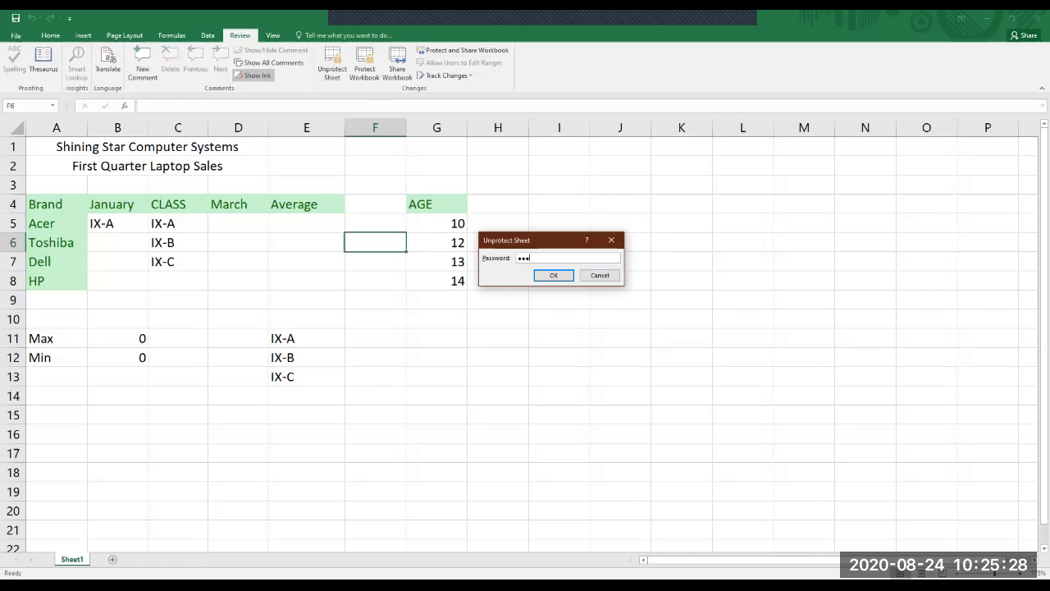
key("Return")
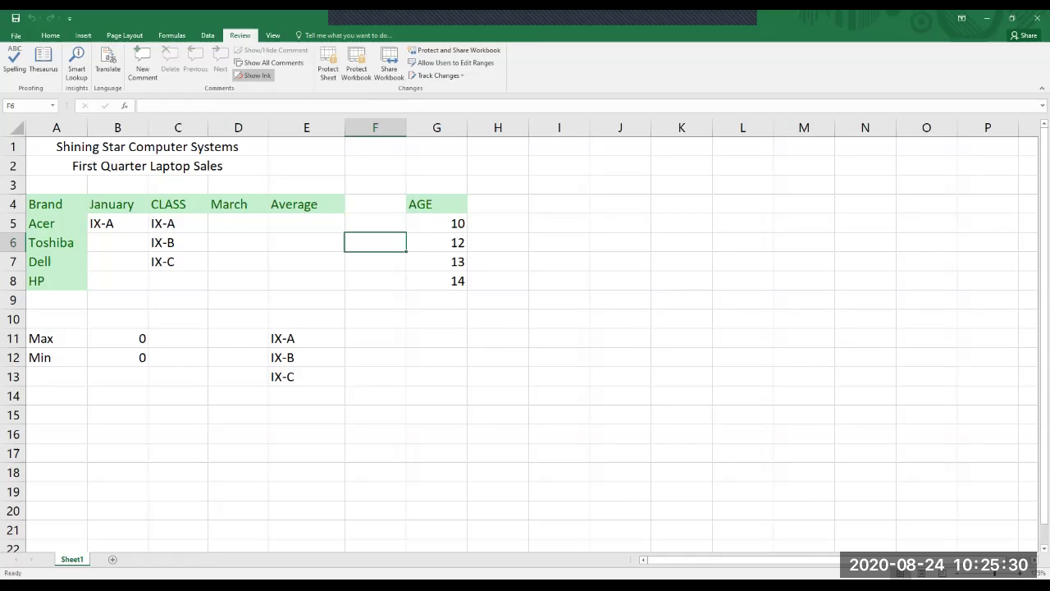
key("Return")
key("Return")
key("Return")
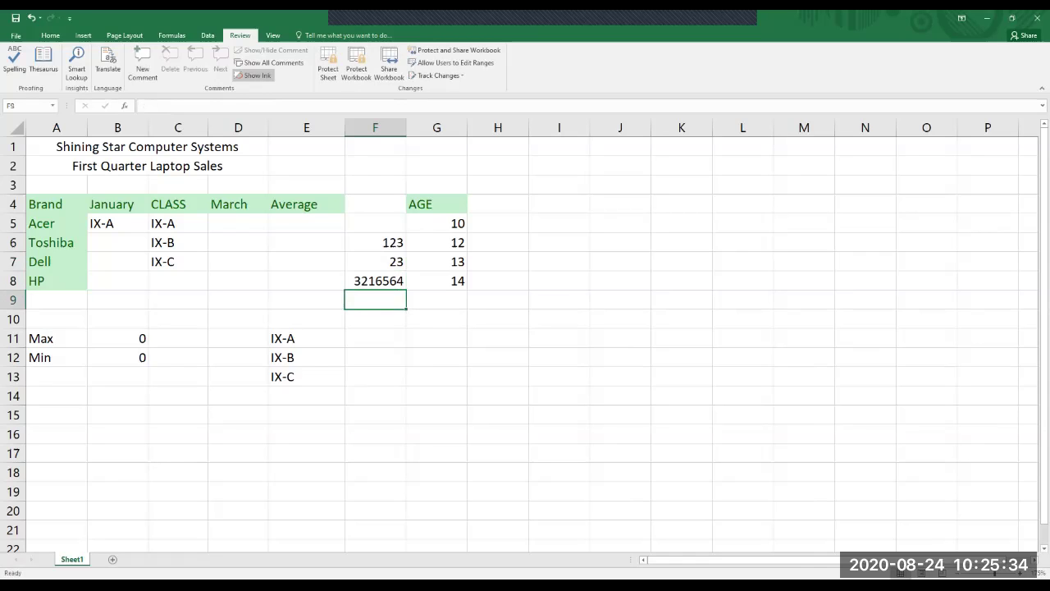
left_click_drag(375, 242, 375, 280)
key("BackSpace")
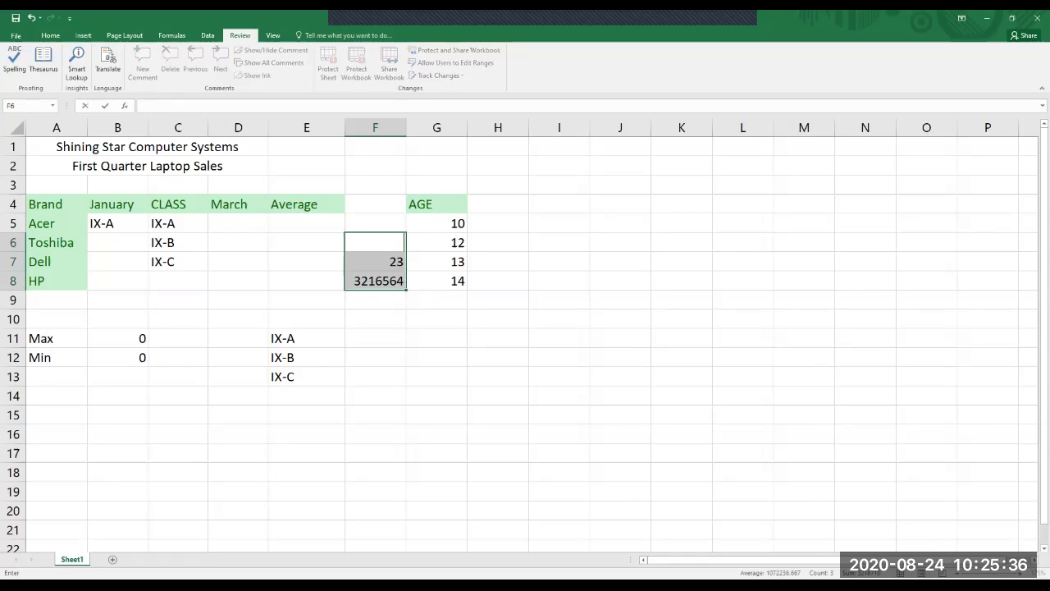
key("Return")
key("Down")
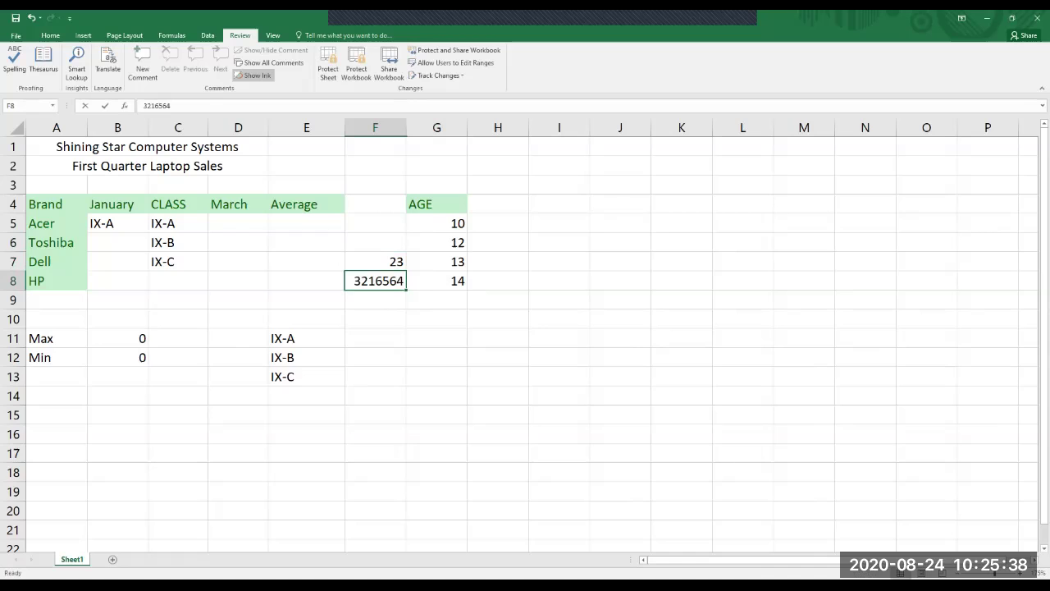
key("ctrl+v")
key("Delete")
left_click(559, 261)
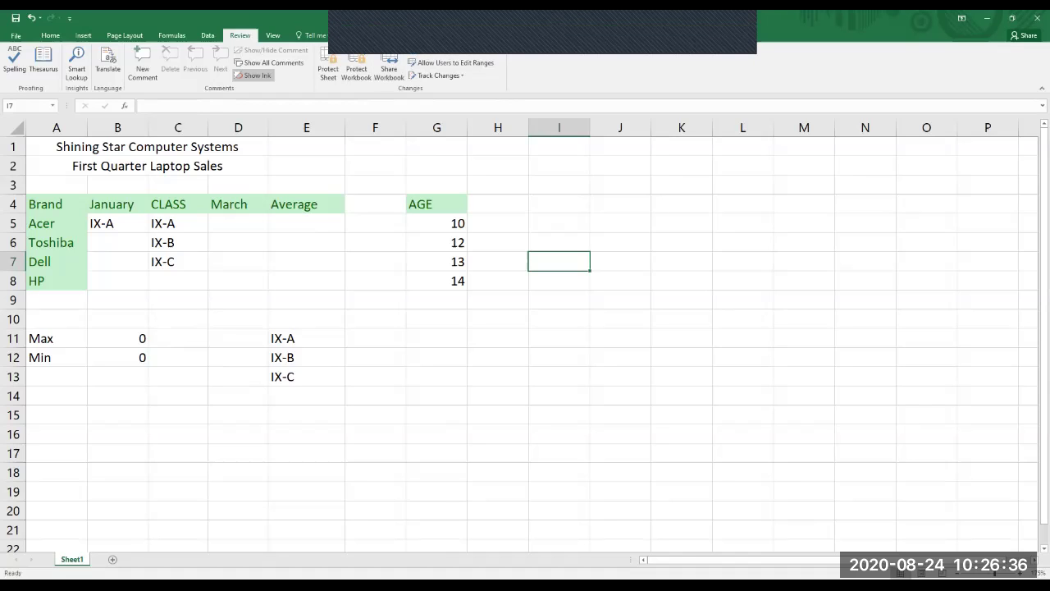
Clear the IX class labels in E11:E13 and the contents of B5:C7.
left_click(437, 319)
left_click_drag(306, 338, 306, 376)
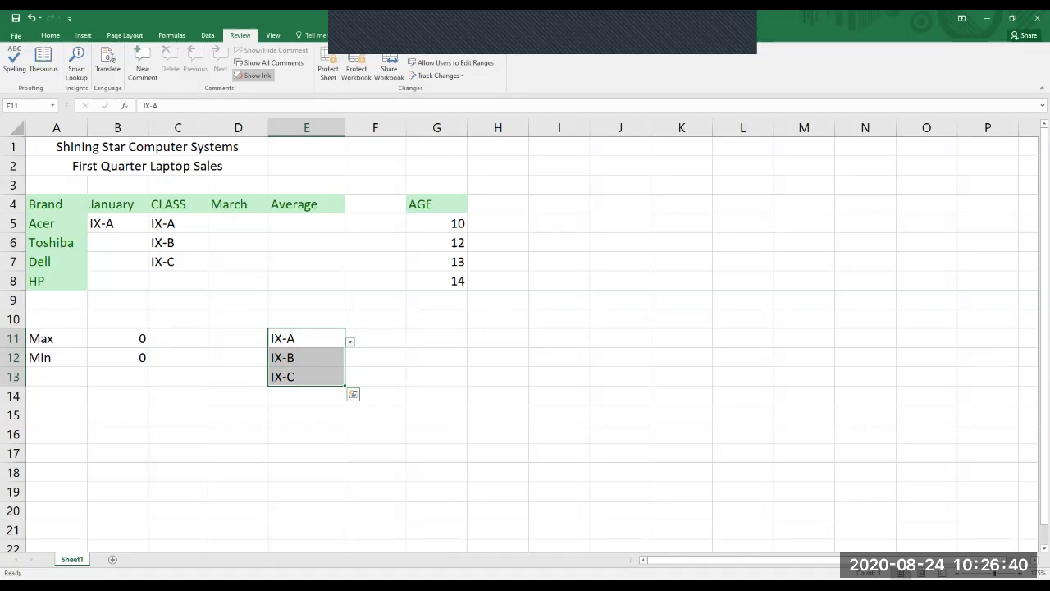
key("Delete")
left_click_drag(118, 223, 178, 261)
key("Delete")
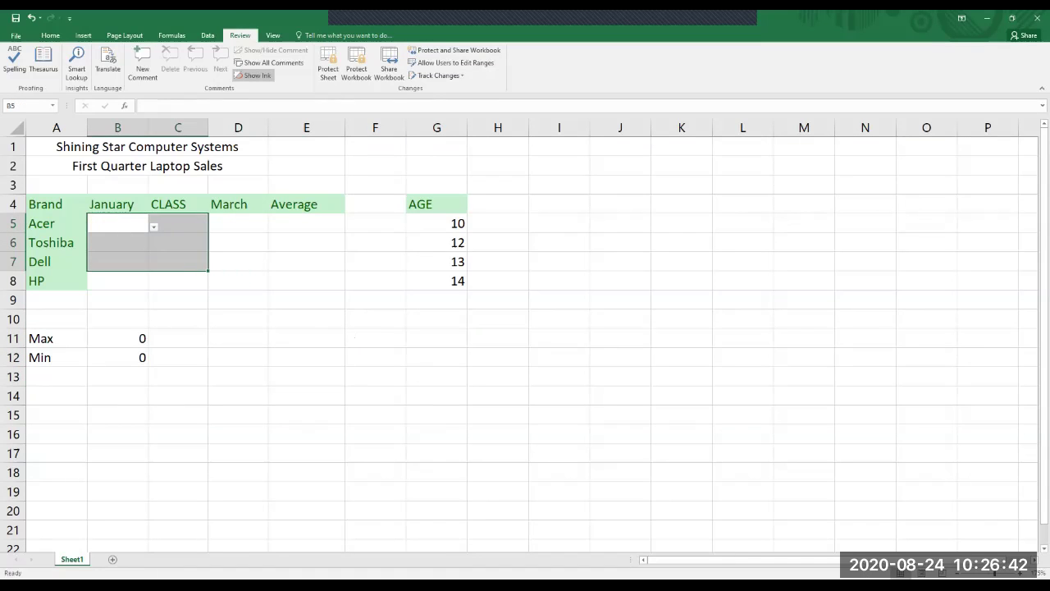
Fill H5:H8 with 11, 15, 16 and 18.
left_click(375, 242)
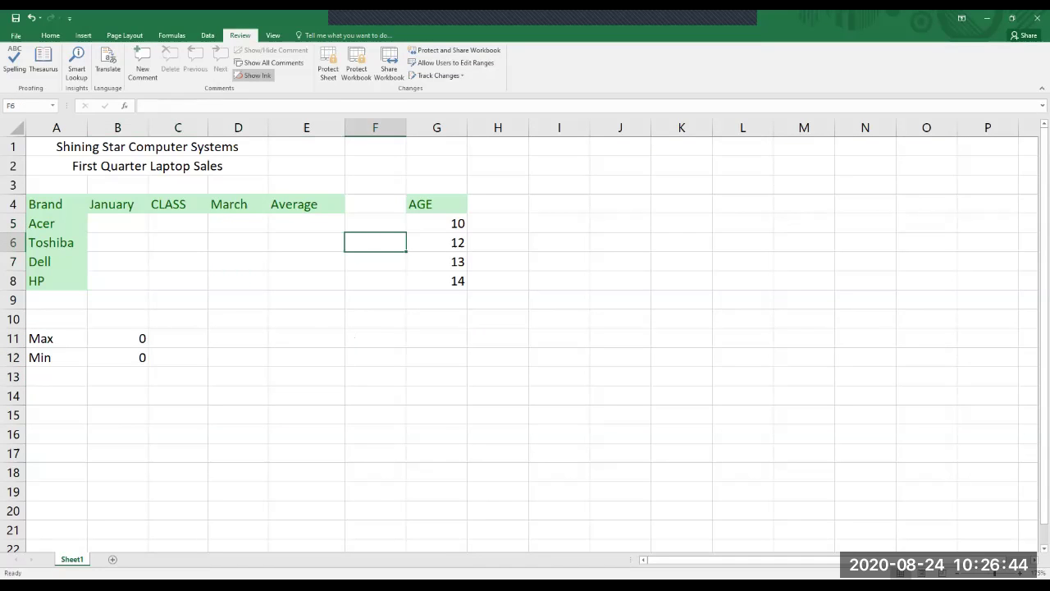
left_click(437, 299)
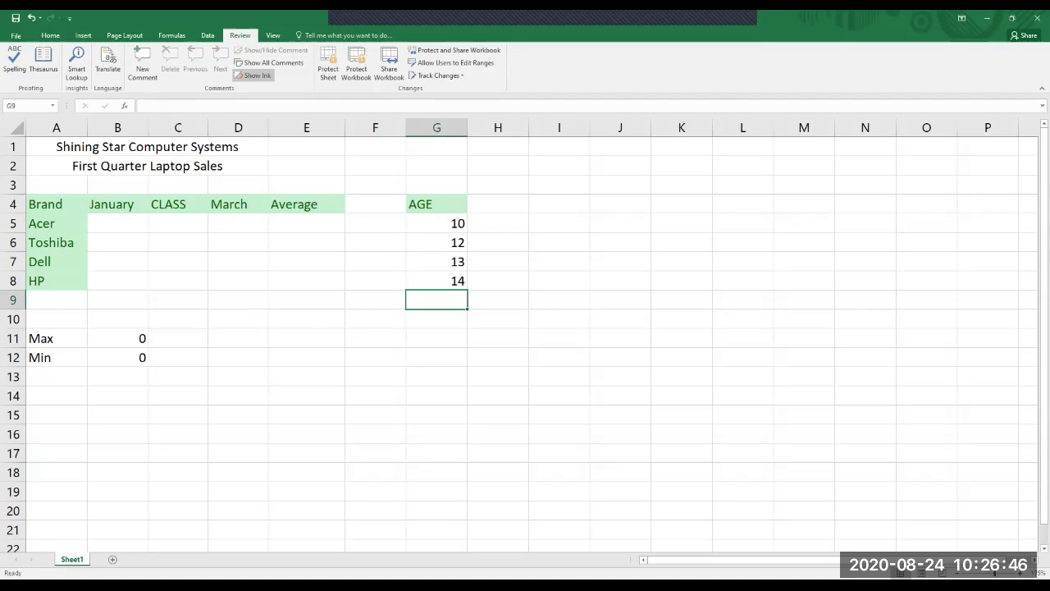
left_click(498, 223)
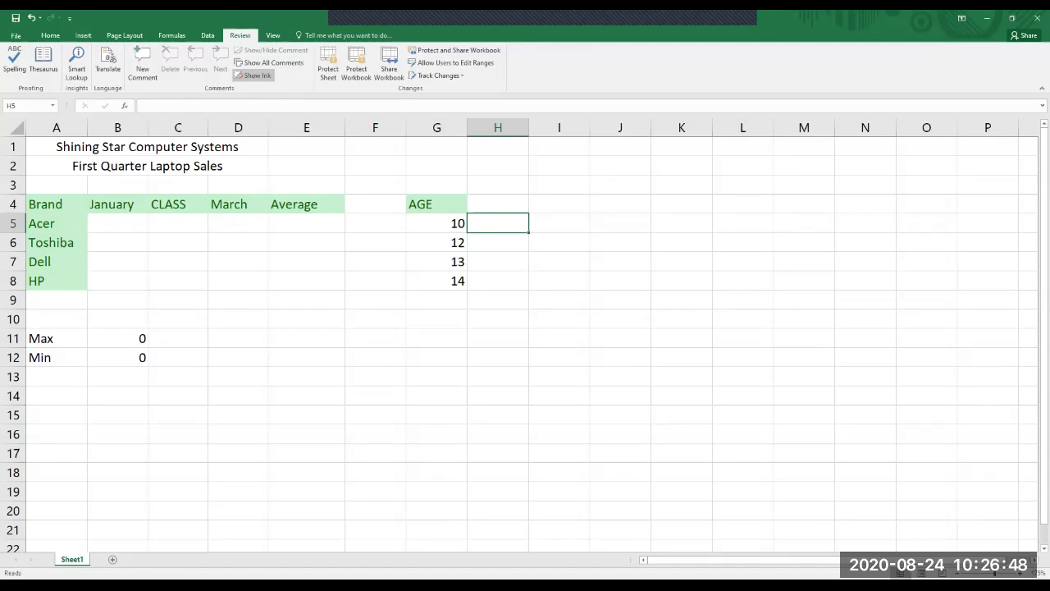
type("11")
key("Return")
type("15")
key("Return")
type("16")
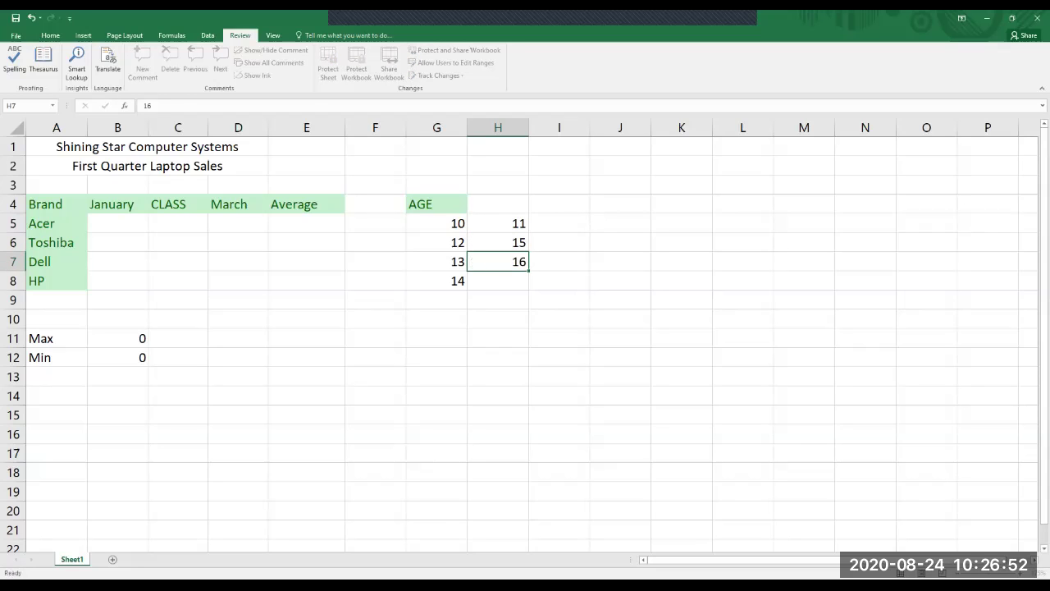
key("Return")
type("18")
left_click(559, 257)
Fill I5:I8 with 9, 6, 5 and 1.
left_click(559, 224)
type("9")
key("Return")
type("6")
key("ctrl+Return")
key("Return")
type("5")
key("Return")
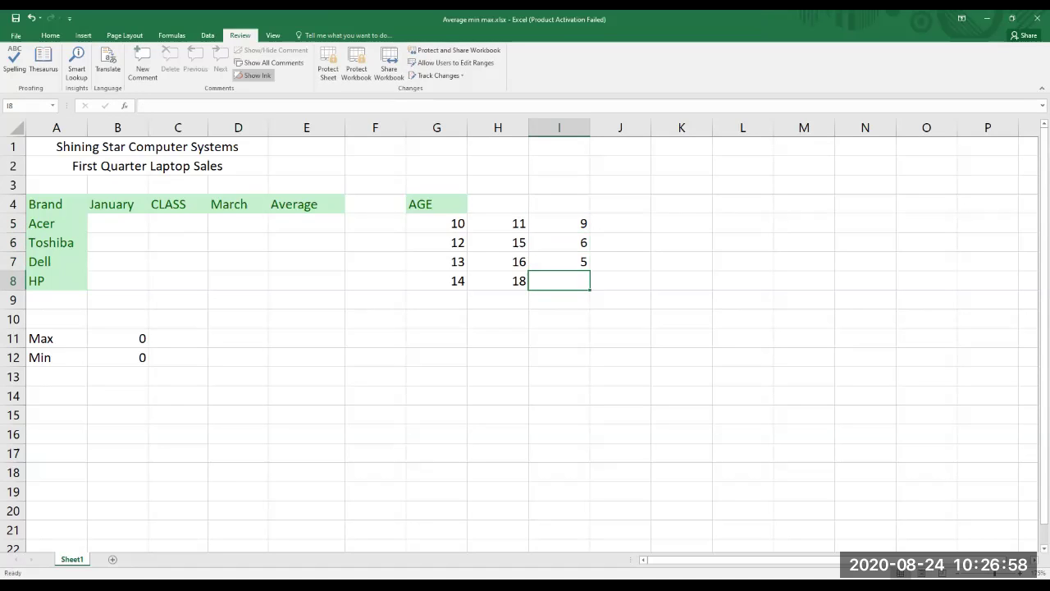
type("1")
key("Return")
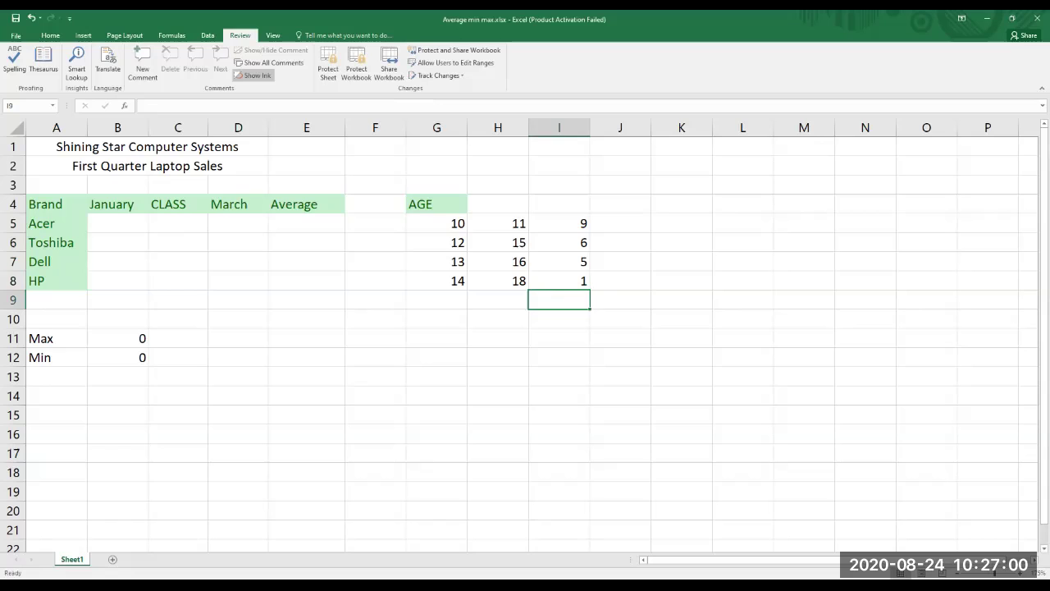
Fill J5:J8 with 20, 23, 24 and 28, then clear the AGE heading in G4.
left_click(621, 281)
left_click(621, 242)
left_click(620, 223)
type("20")
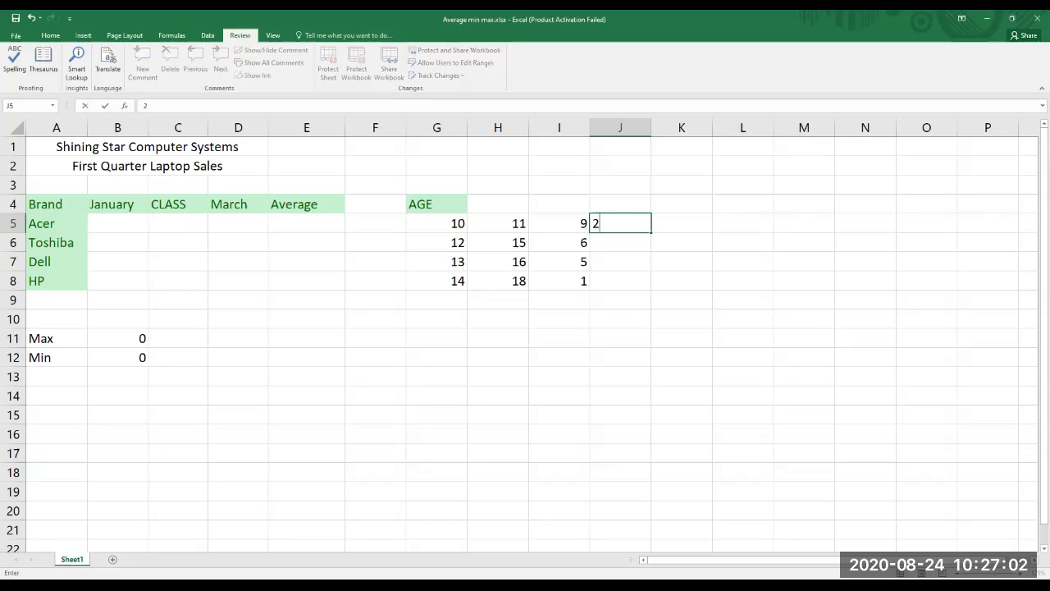
key("Return")
type("23")
key("Return")
type("24")
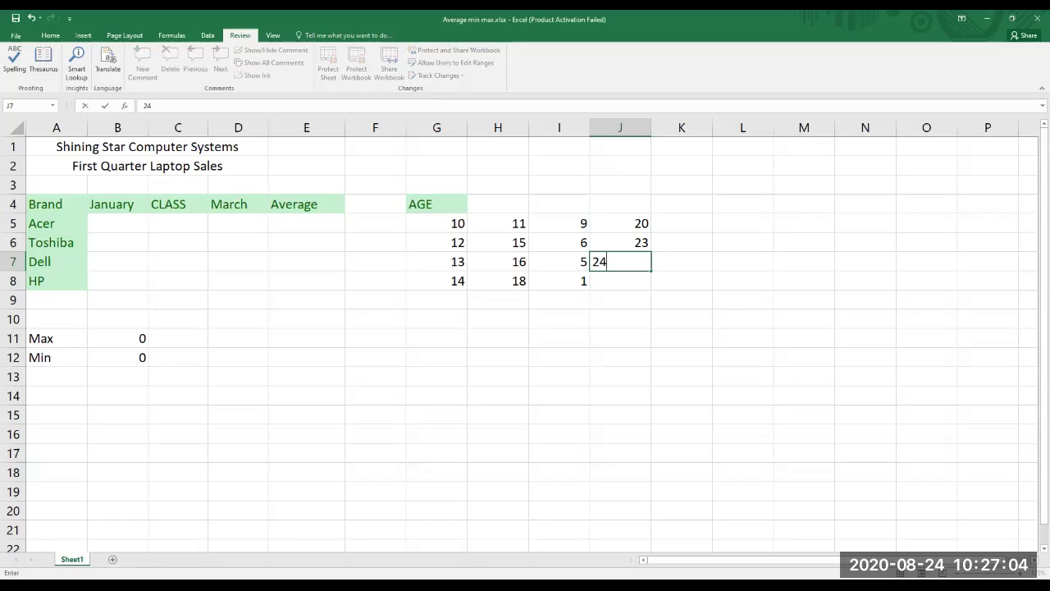
key("Return")
type("28")
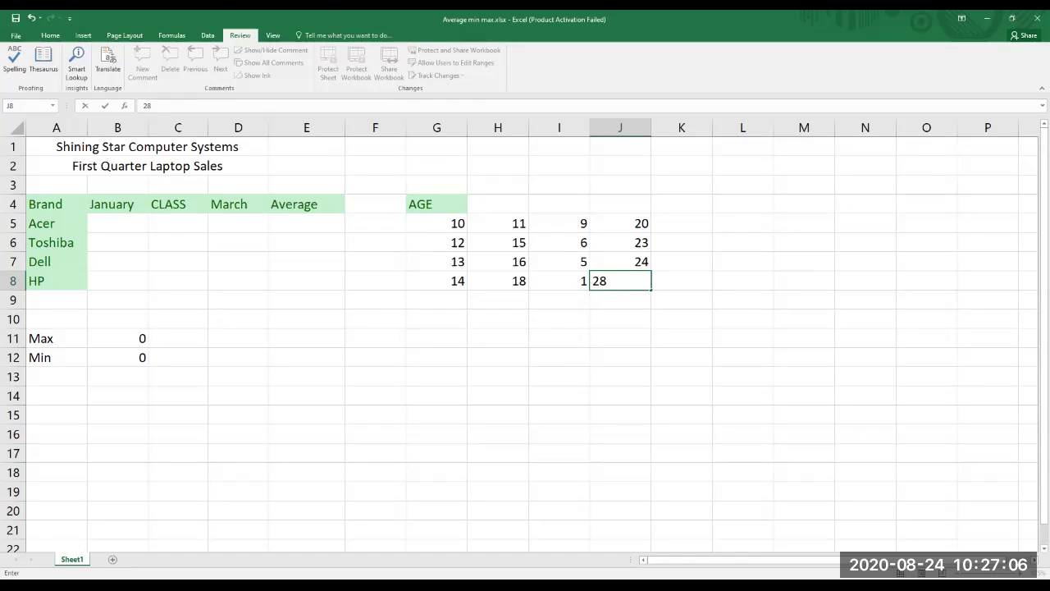
left_click(436, 204)
key("Delete")
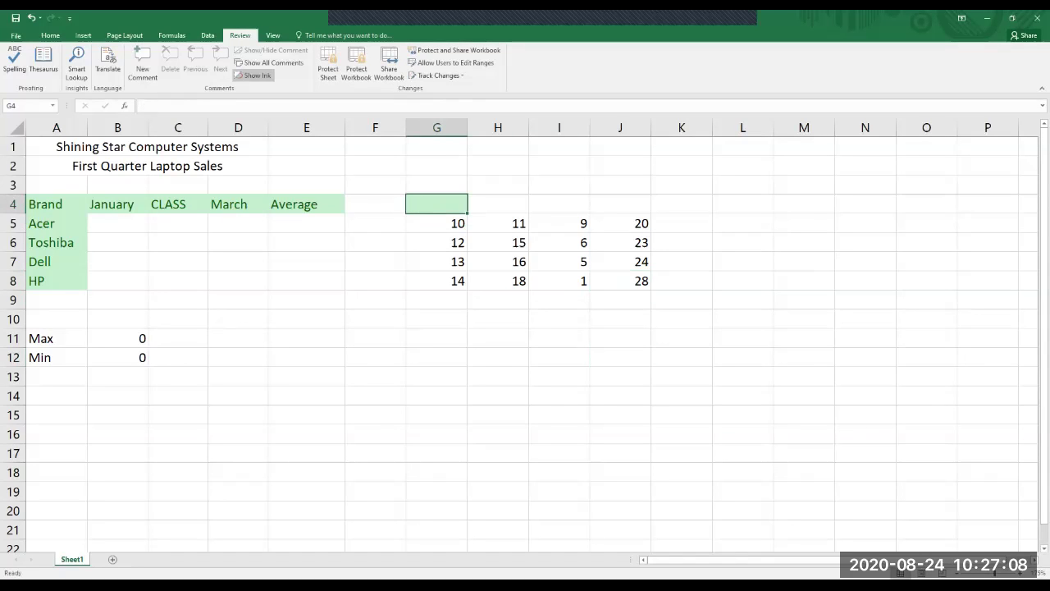
left_click(498, 338)
left_click_drag(375, 204, 437, 204)
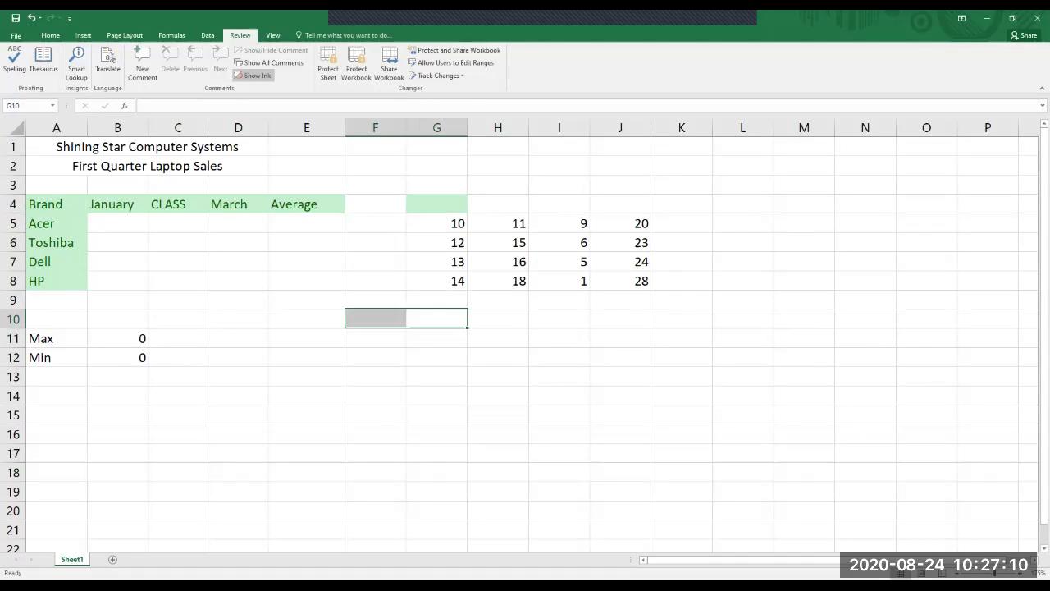
left_click(375, 204)
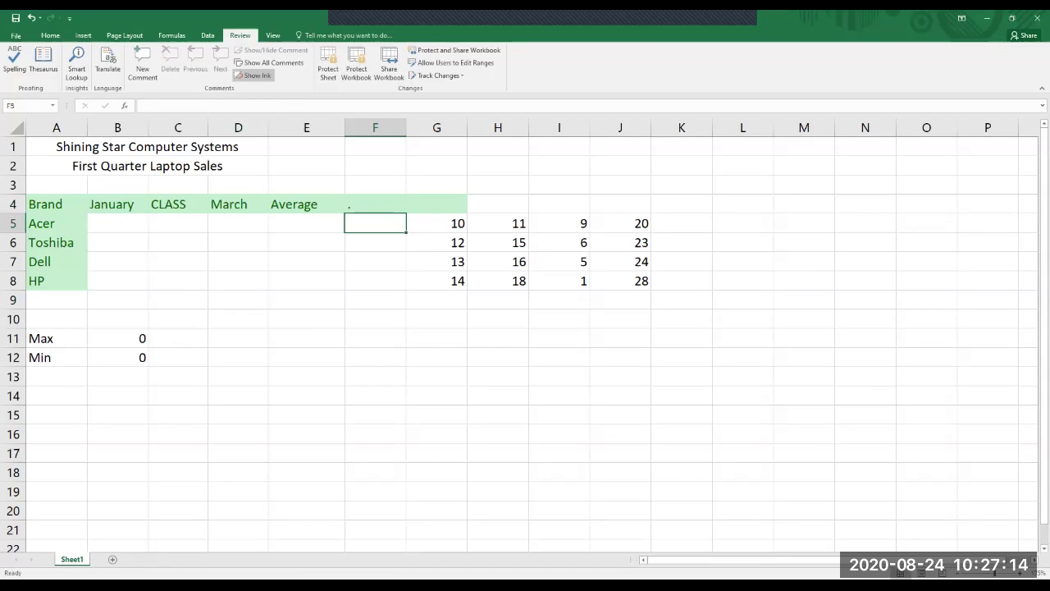
type(".")
key("Delete")
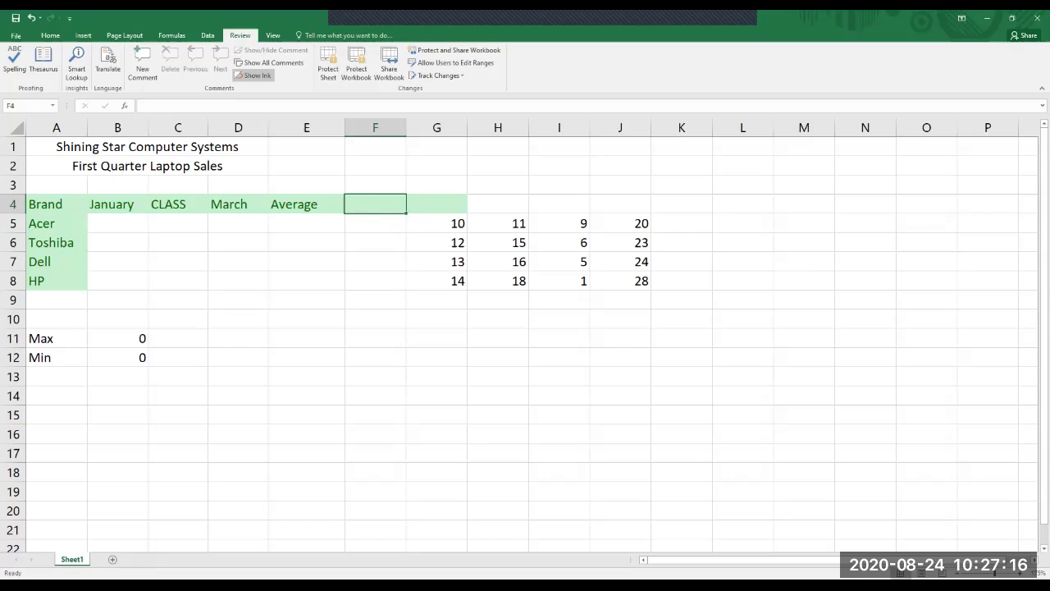
left_click(375, 261)
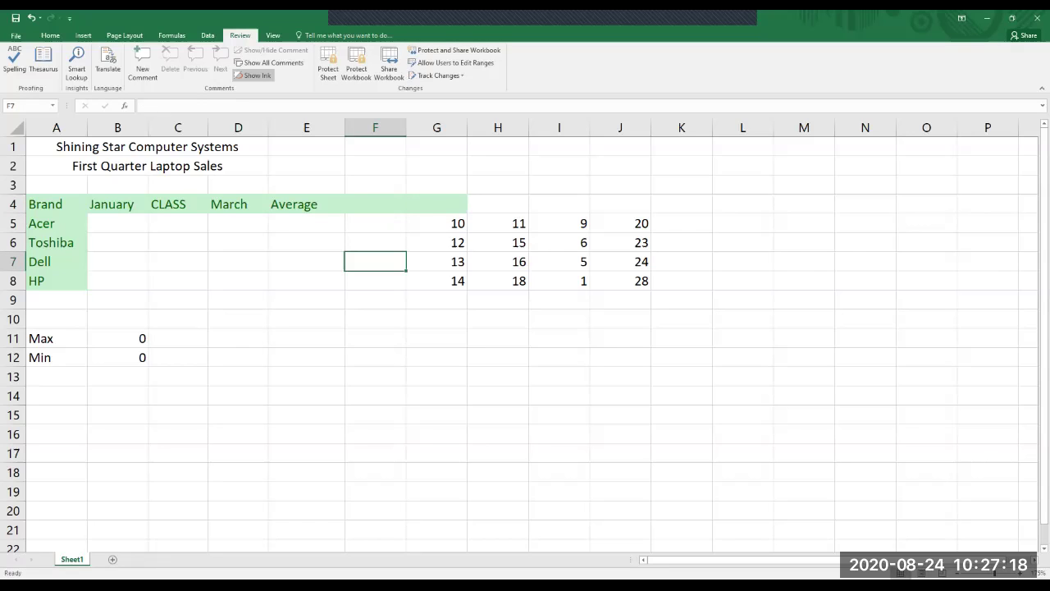
left_click_drag(437, 223, 621, 281)
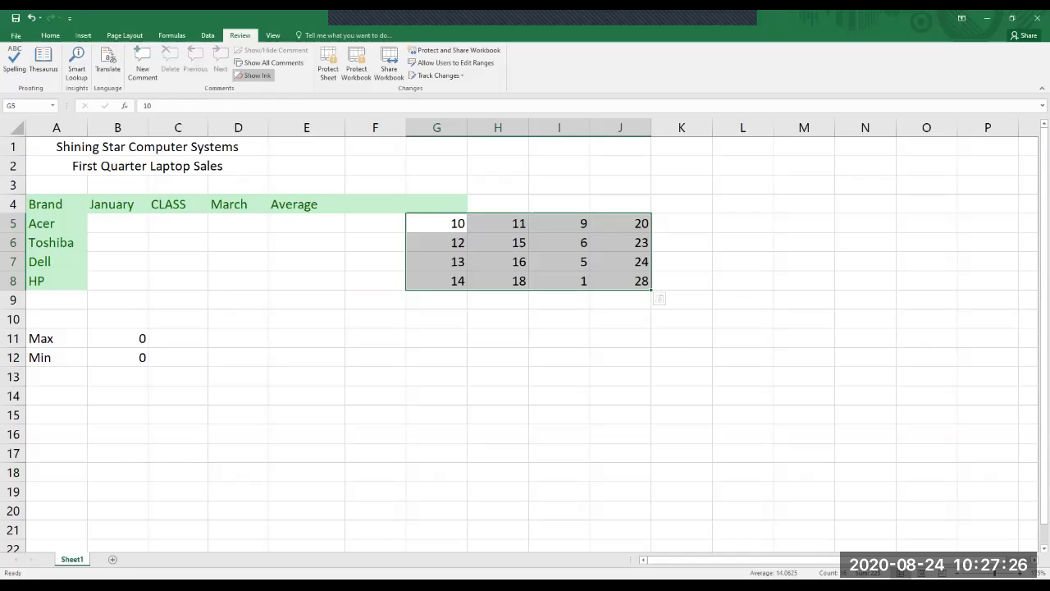
Enter 0-30 in cell I3 and give H3:J3 a yellow fill.
left_click(559, 184)
type("0-30")
key("Return")
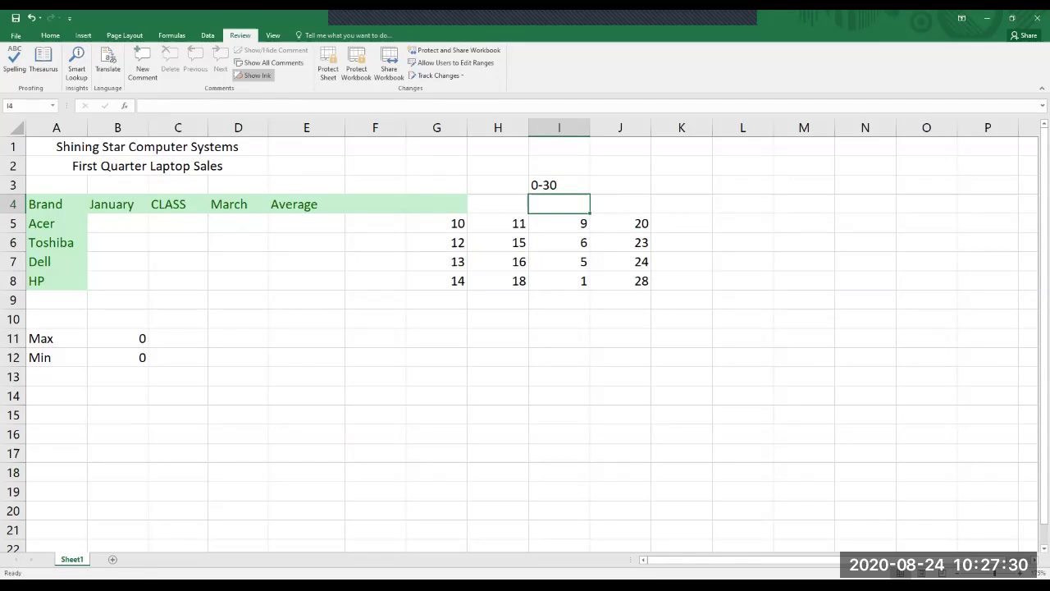
left_click_drag(498, 185, 620, 184)
key("alt+h")
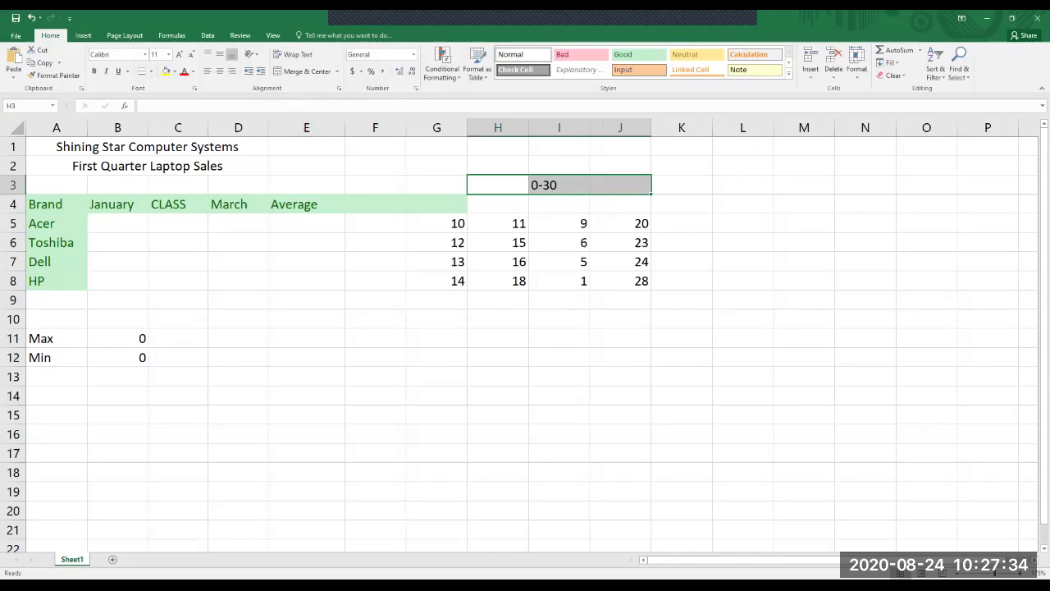
left_click(165, 71)
left_click(681, 223)
Merge and centre H3:J3 so the 0-30 label spans the band.
left_click_drag(498, 184, 621, 184)
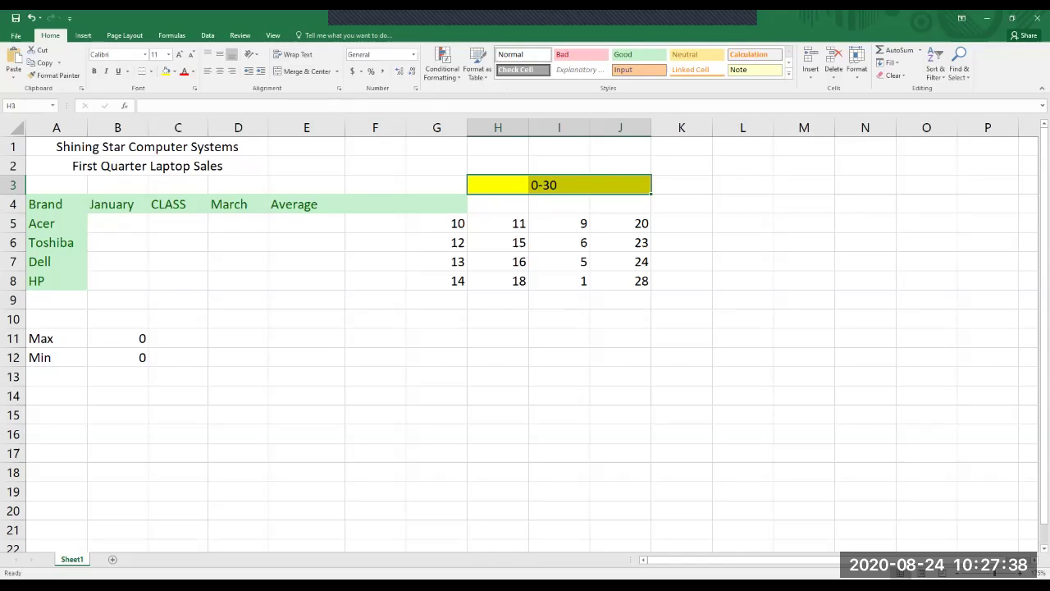
left_click(303, 71)
left_click_drag(375, 204, 375, 223)
left_click(742, 319)
left_click(559, 184)
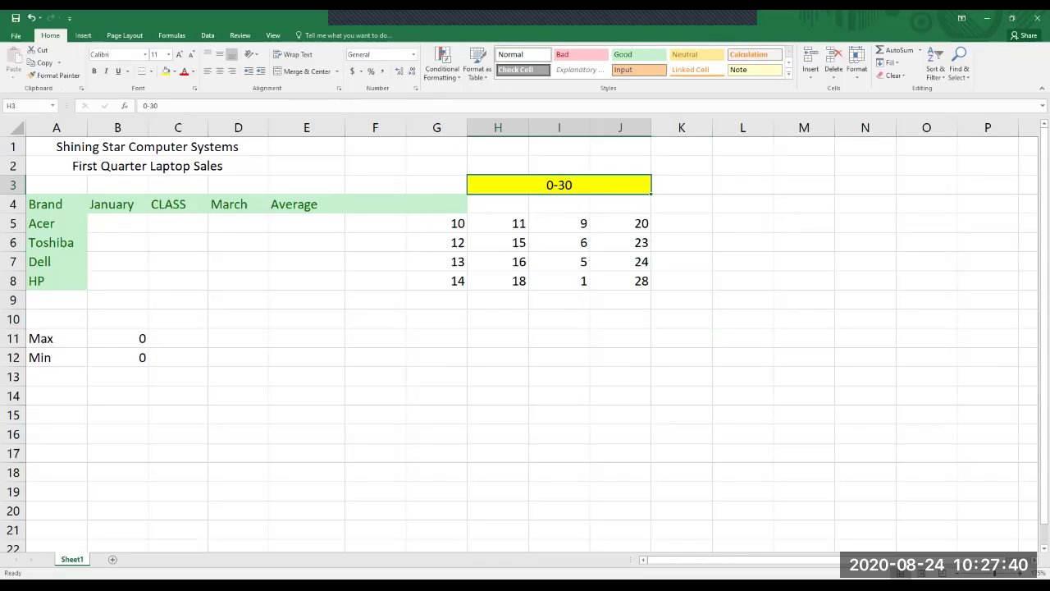
Start the FAIL label in cell L3.
left_click(681, 184)
left_click(743, 185)
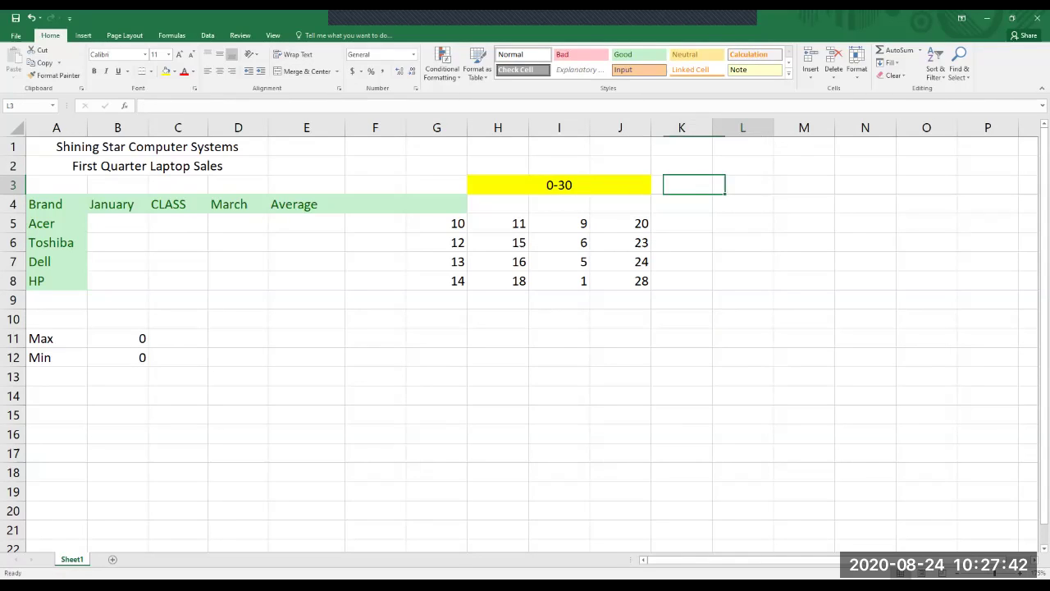
type("FAIL")
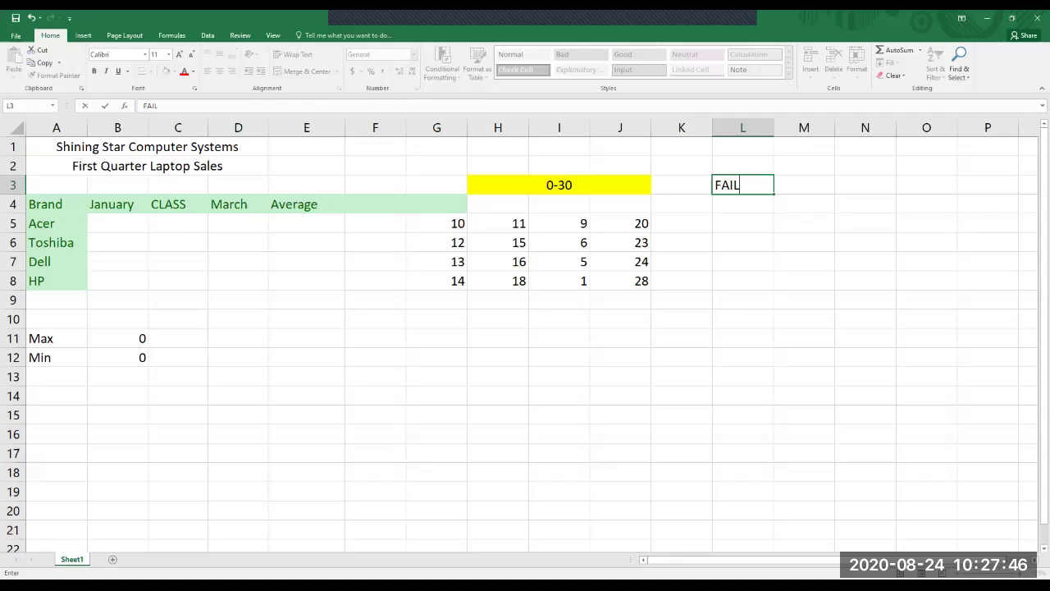
Complete cell L3 so it reads FAIL: 14.
key("BackSpace")
type(": 14")
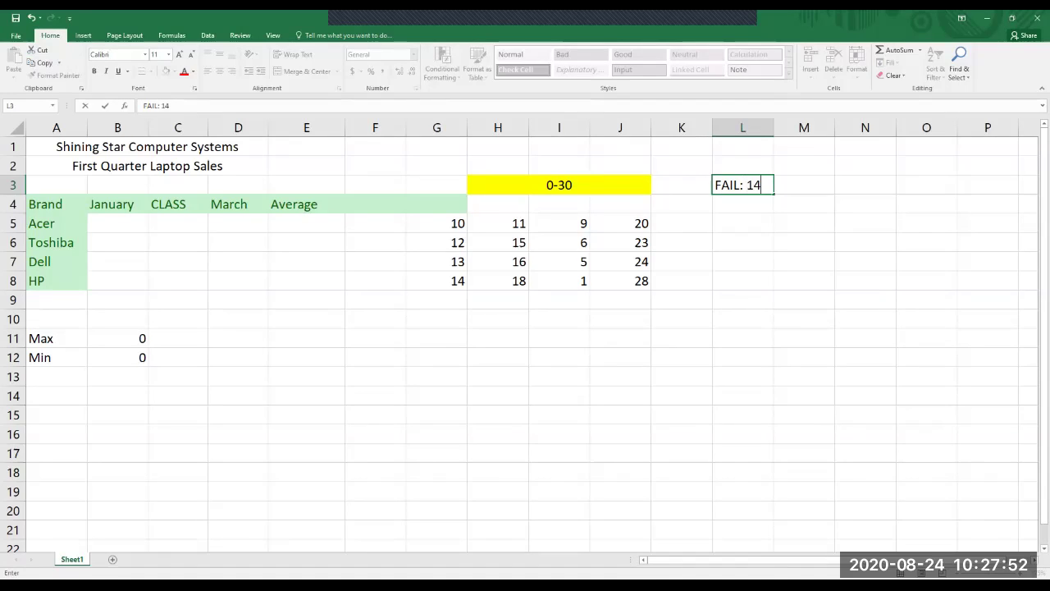
key("Return")
left_click(742, 185)
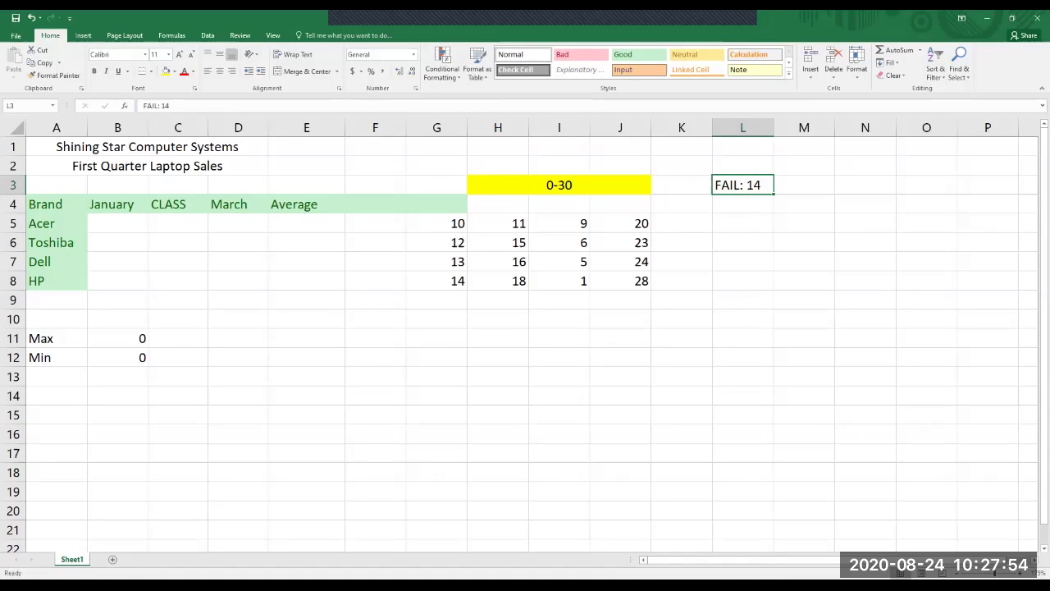
Enter PASS: 15 in cell M3, then return to the FAIL: 14 cell.
left_click(804, 185)
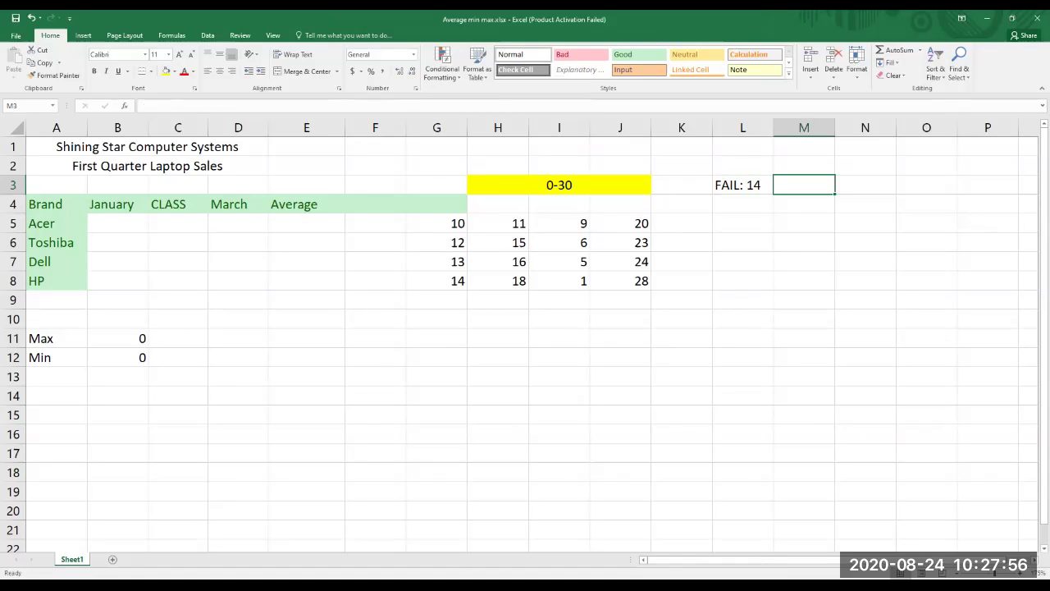
type("PA")
type("SS")
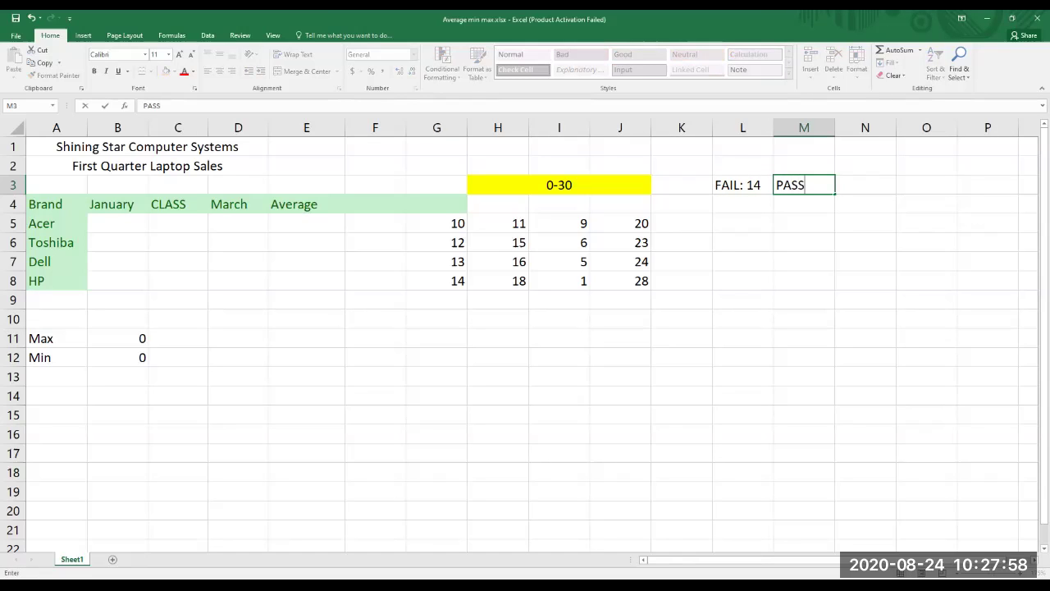
type(": 15")
key("Return")
key("Left")
key("Down")
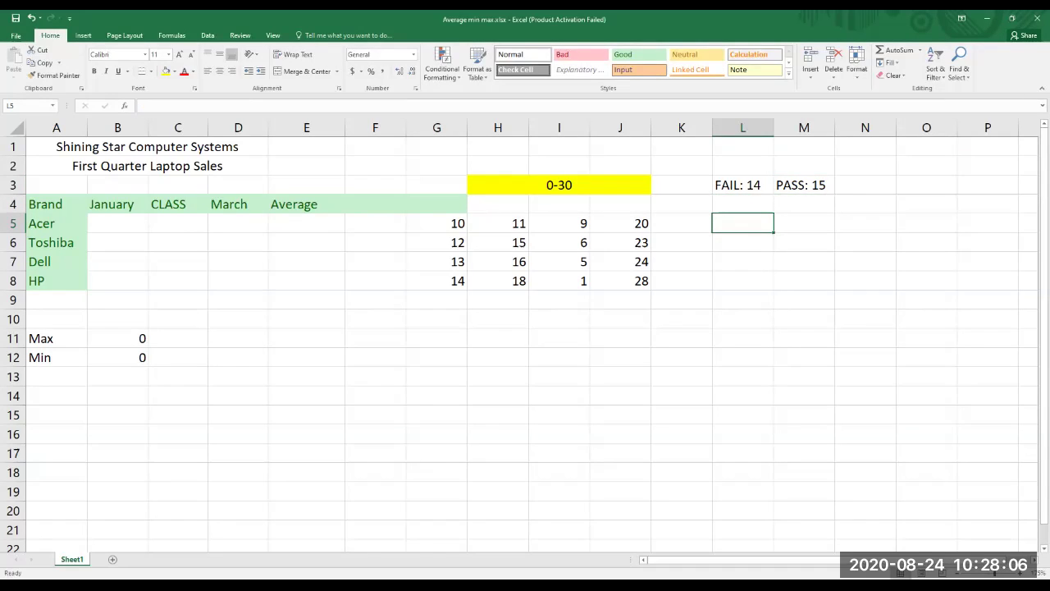
left_click(804, 205)
left_click(743, 185)
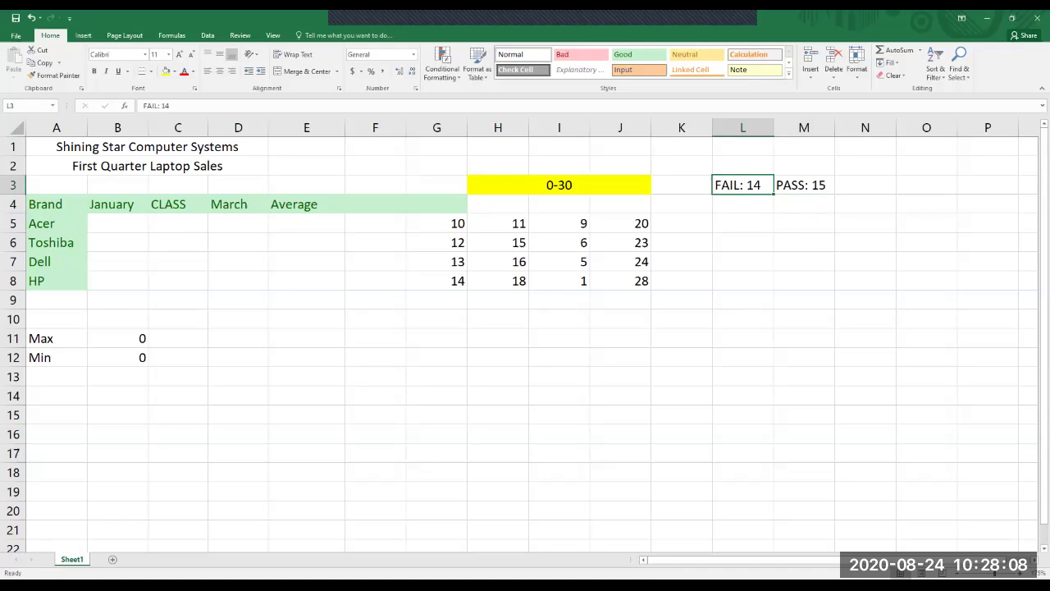
Apply the Bad style to L3, Neutral to M3 and Good to N3.
left_click(581, 55)
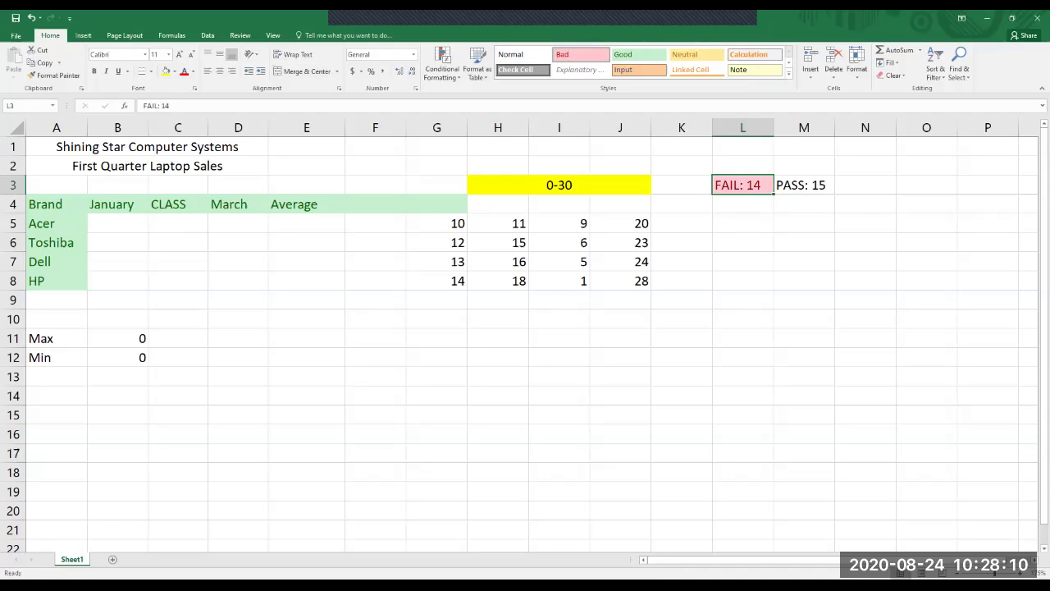
left_click(804, 185)
left_click(697, 54)
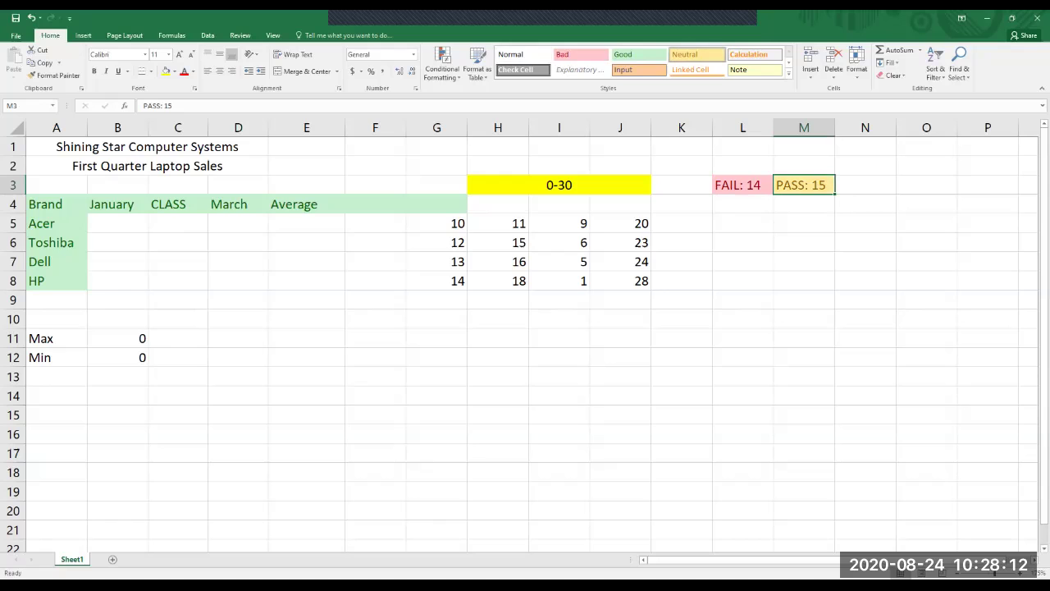
left_click(804, 204)
left_click(866, 185)
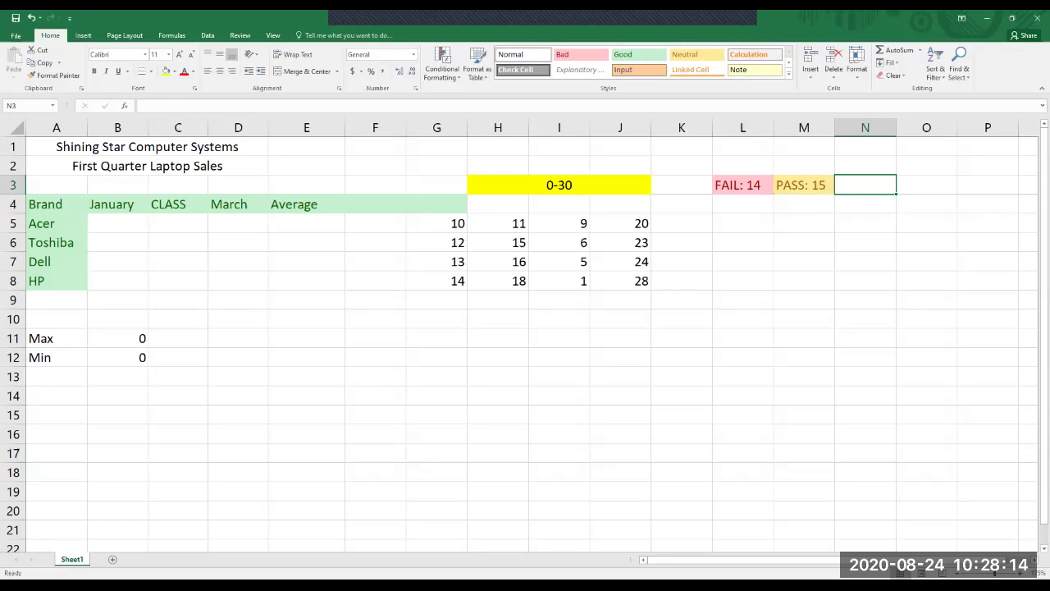
left_click(639, 54)
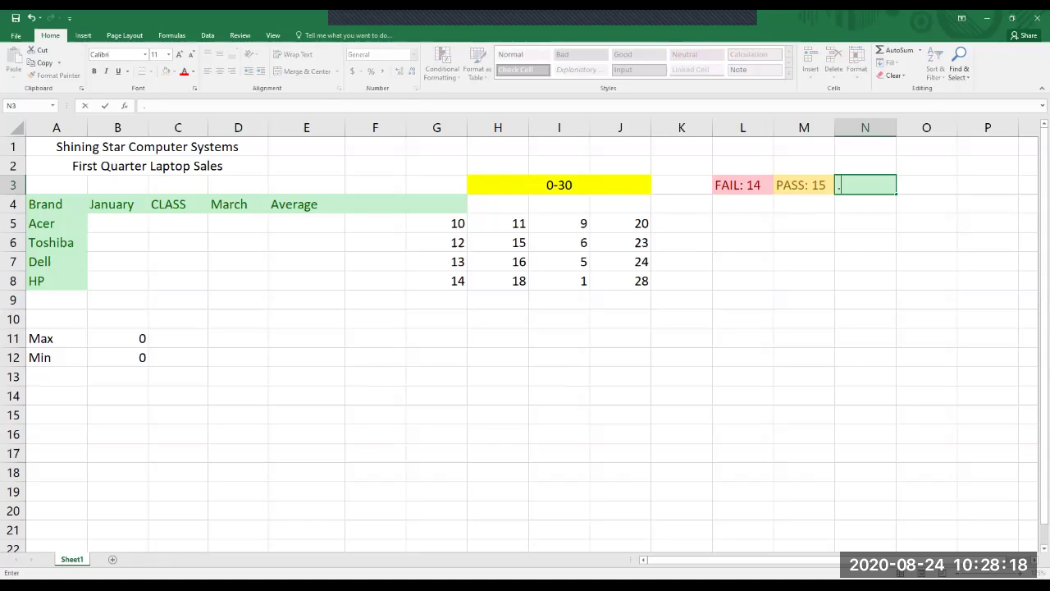
Enter the label >15 in cell N3, discarding the stray entry in N4.
key("Return")
type(">")
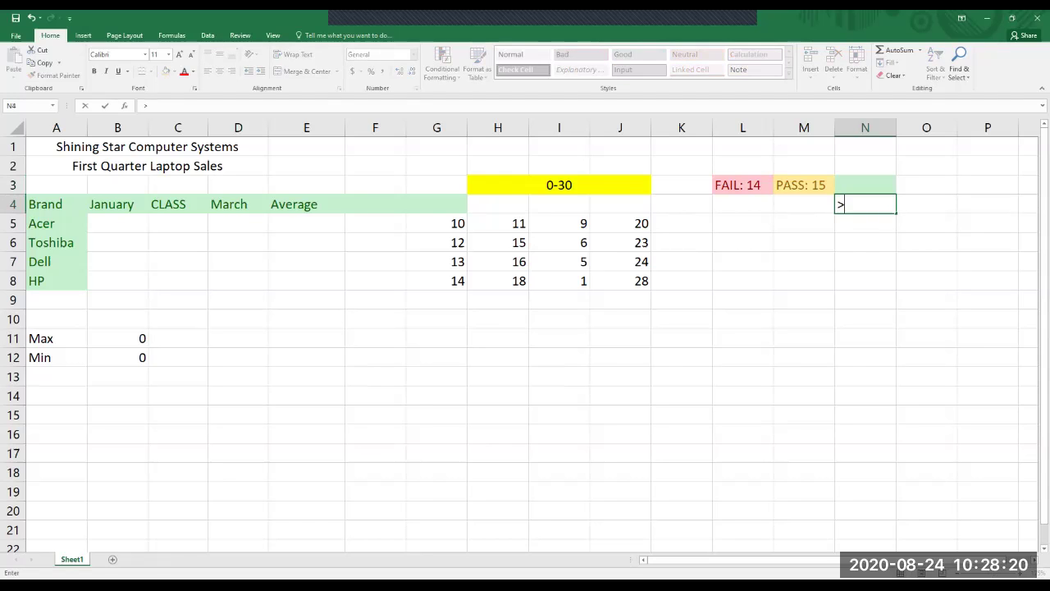
key("Up")
type(">15")
key("Return")
type(">")
key("Escape")
Review the three L3:N3 labels, then select the G5:J8 number grid.
left_click(804, 242)
left_click_drag(743, 185, 864, 185)
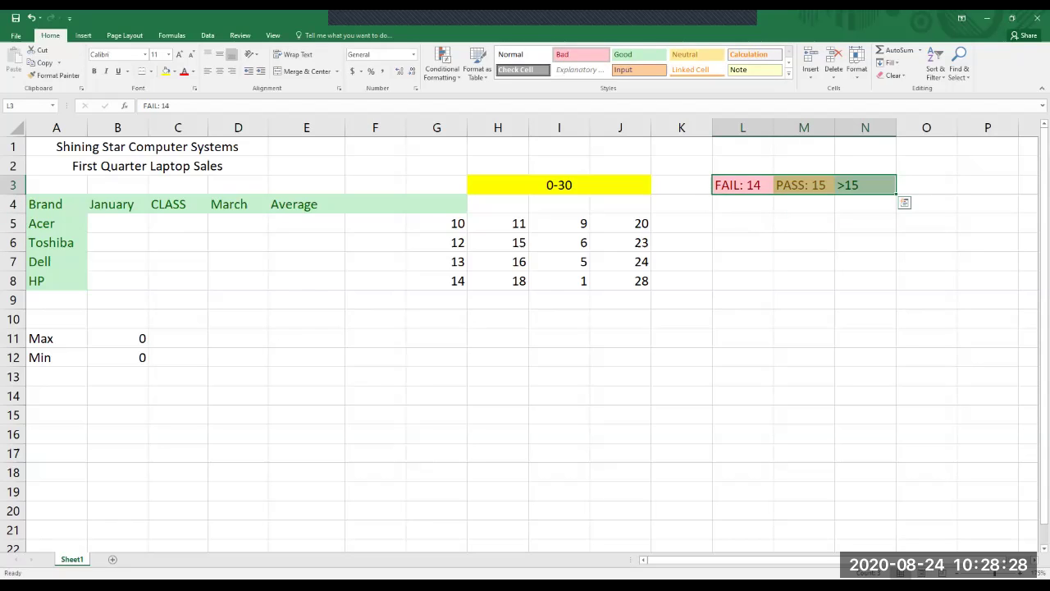
left_click(804, 223)
left_click_drag(743, 185, 864, 184)
left_click(865, 242)
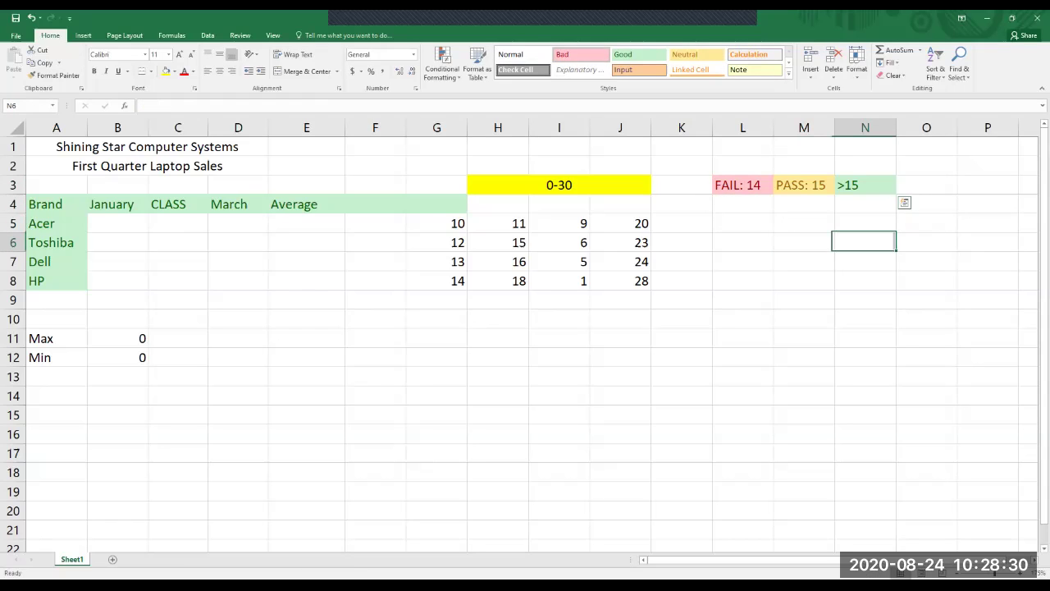
left_click_drag(436, 223, 644, 281)
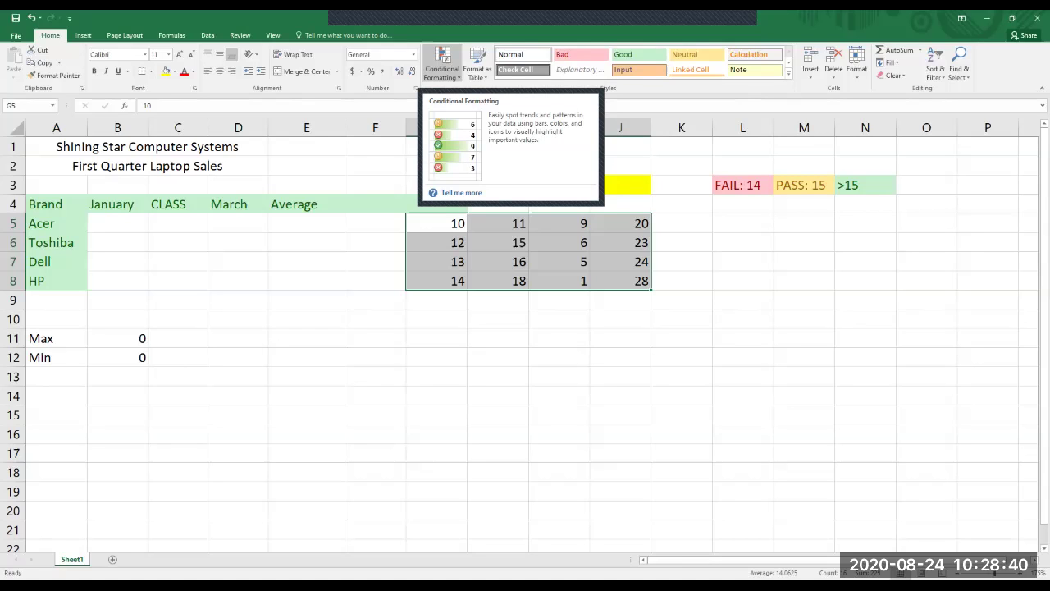
Apply the Green-Yellow-Red colour scale to G5:J8, then select I8 holding 1.
left_click(442, 65)
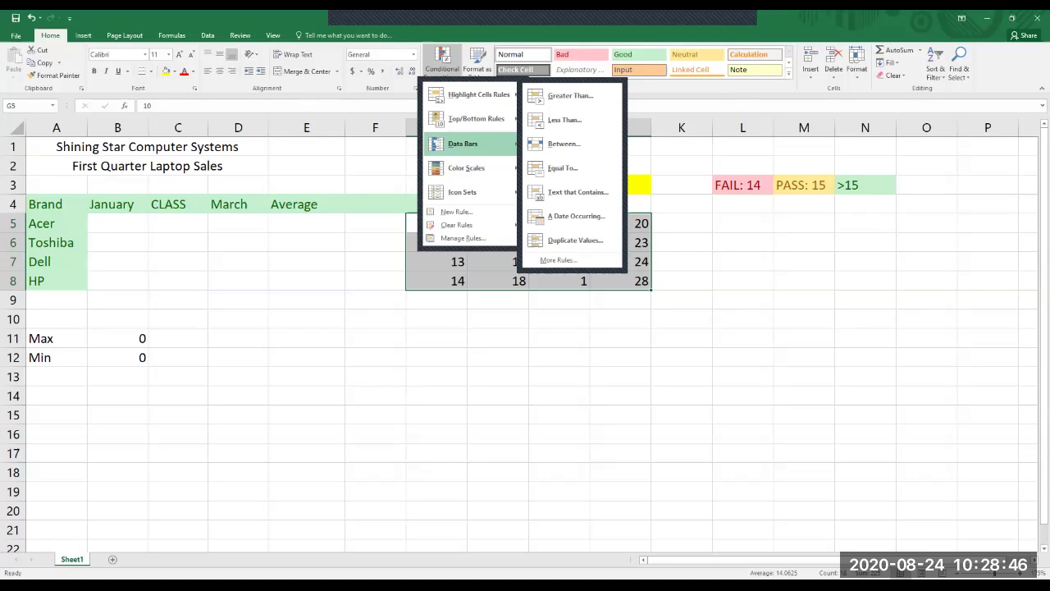
mouse_move(466, 168)
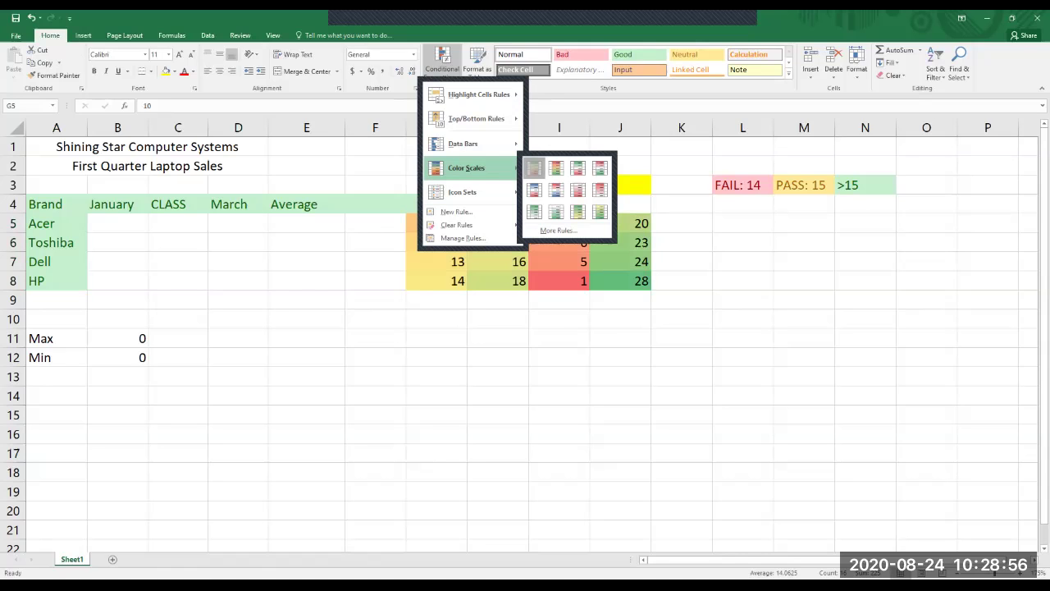
left_click(559, 337)
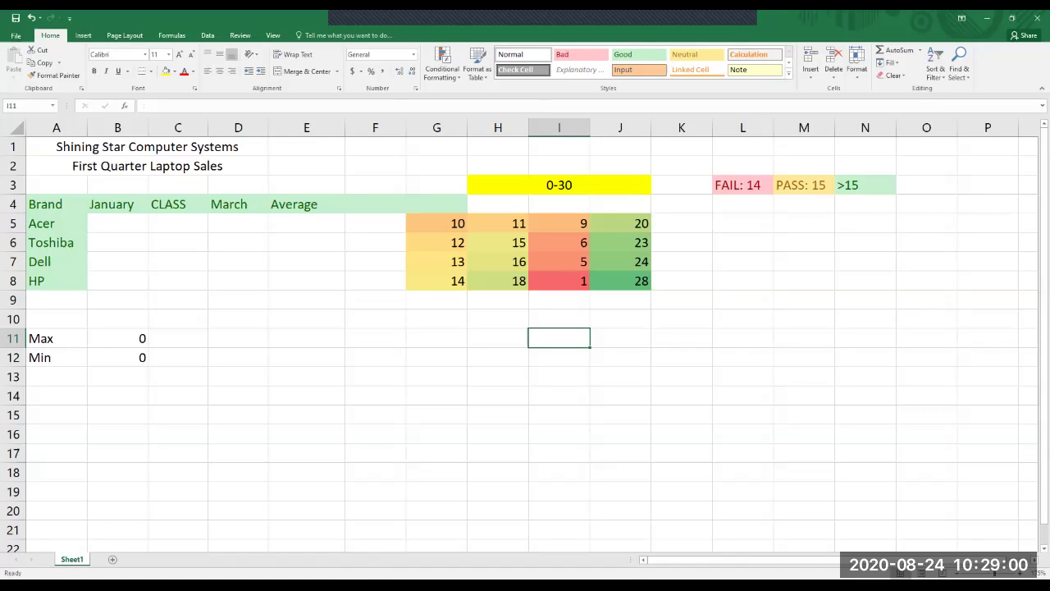
left_click(559, 281)
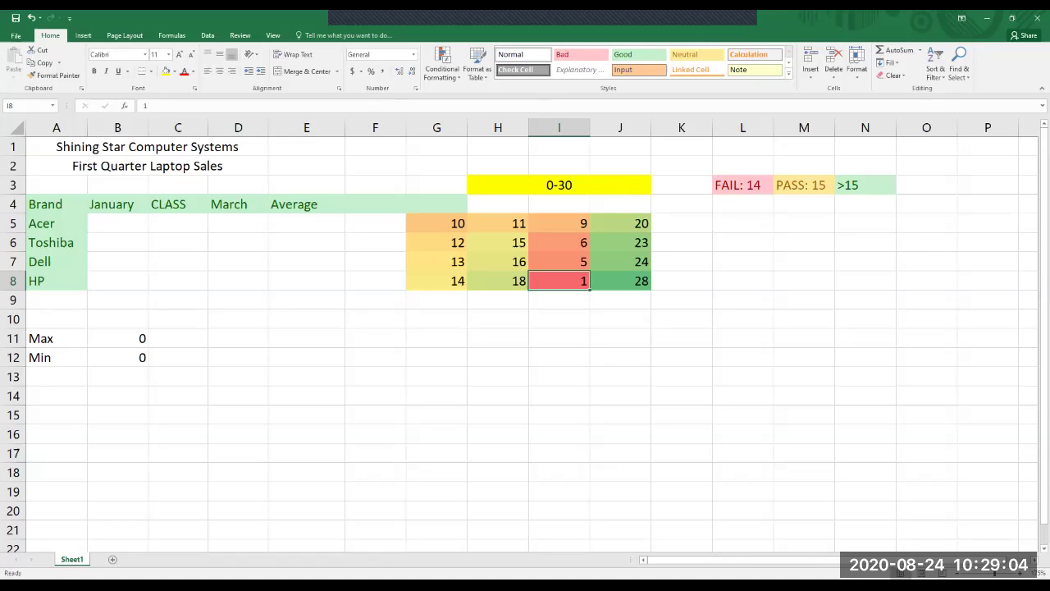
Start a Greater Than highlighting rule on I8 with the threshold 15.
left_click(442, 64)
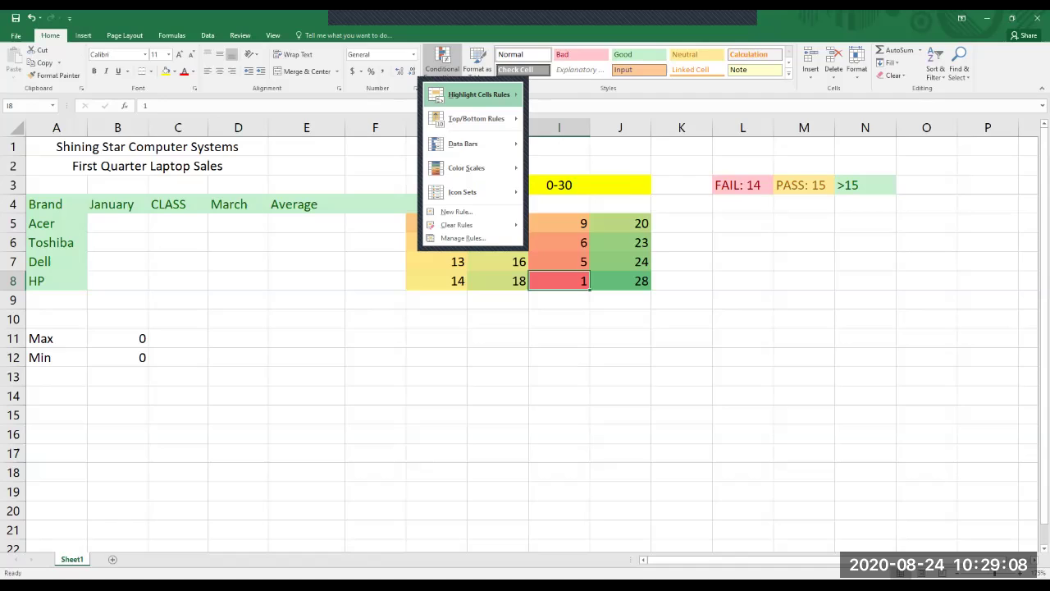
mouse_move(479, 94)
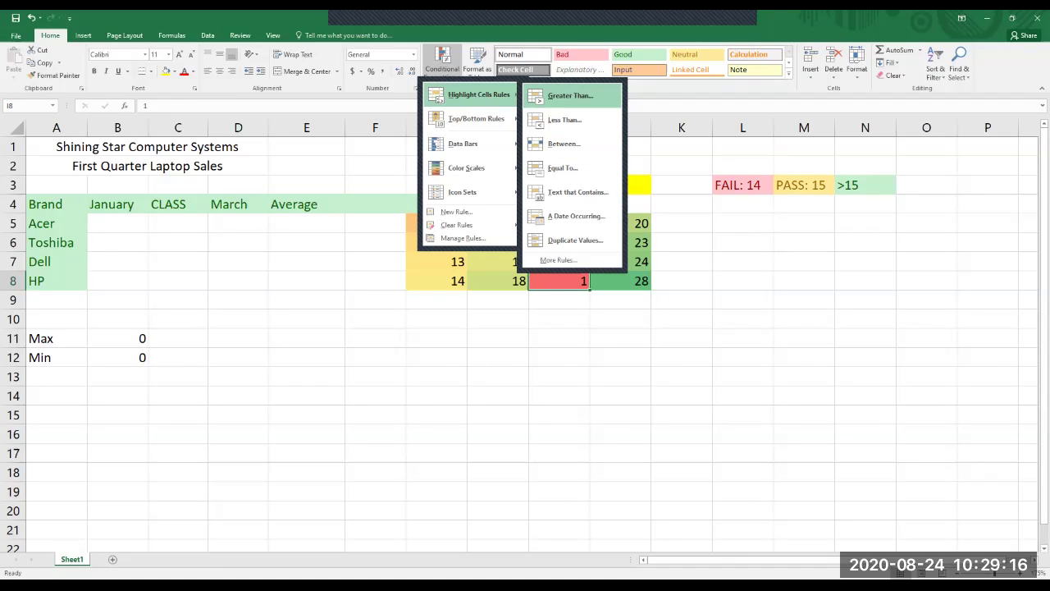
key("Return")
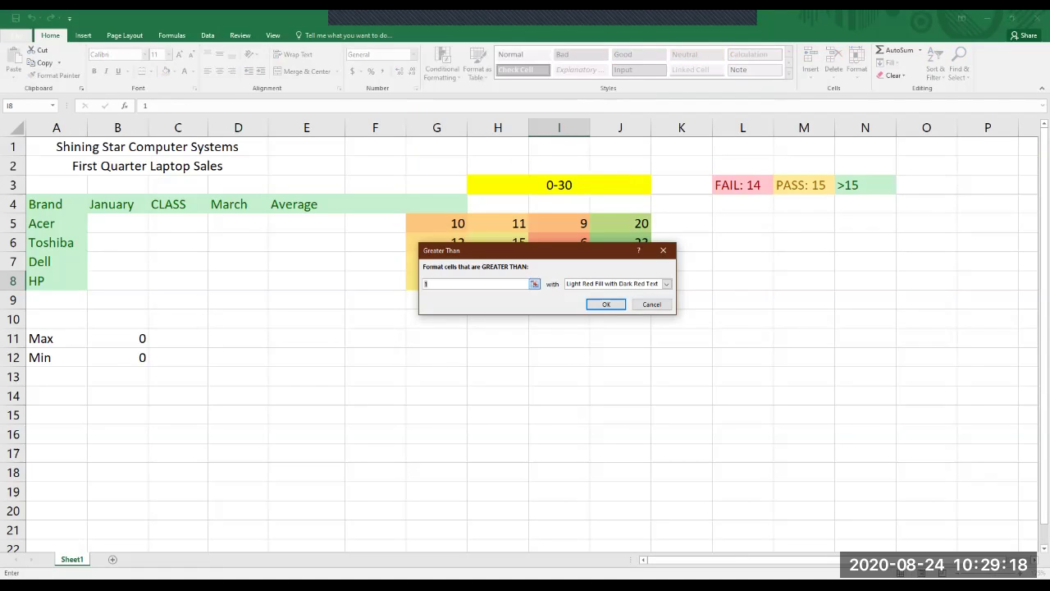
type("15")
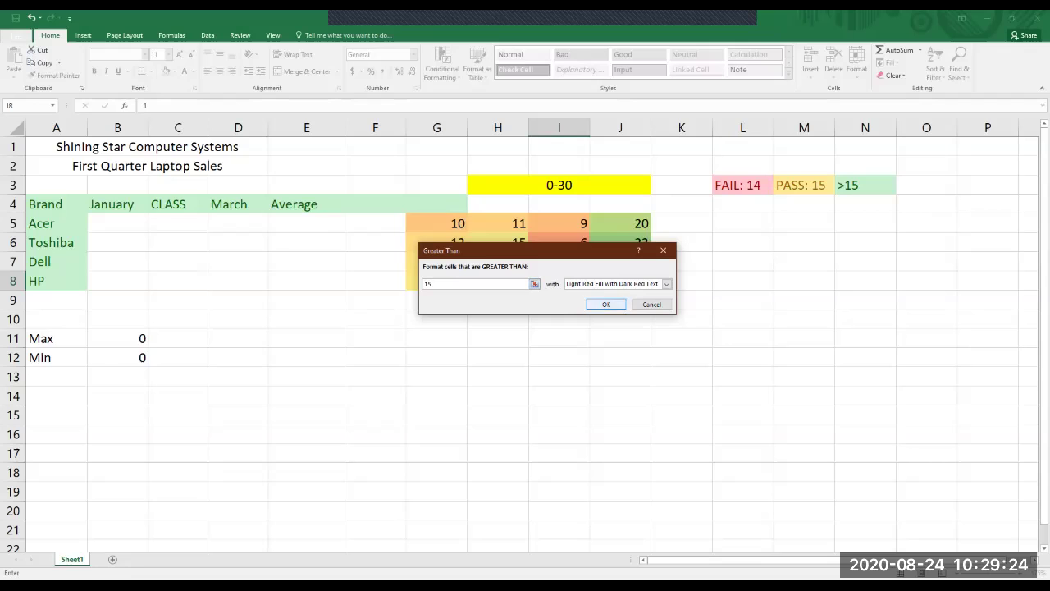
left_click(666, 284)
left_click(666, 283)
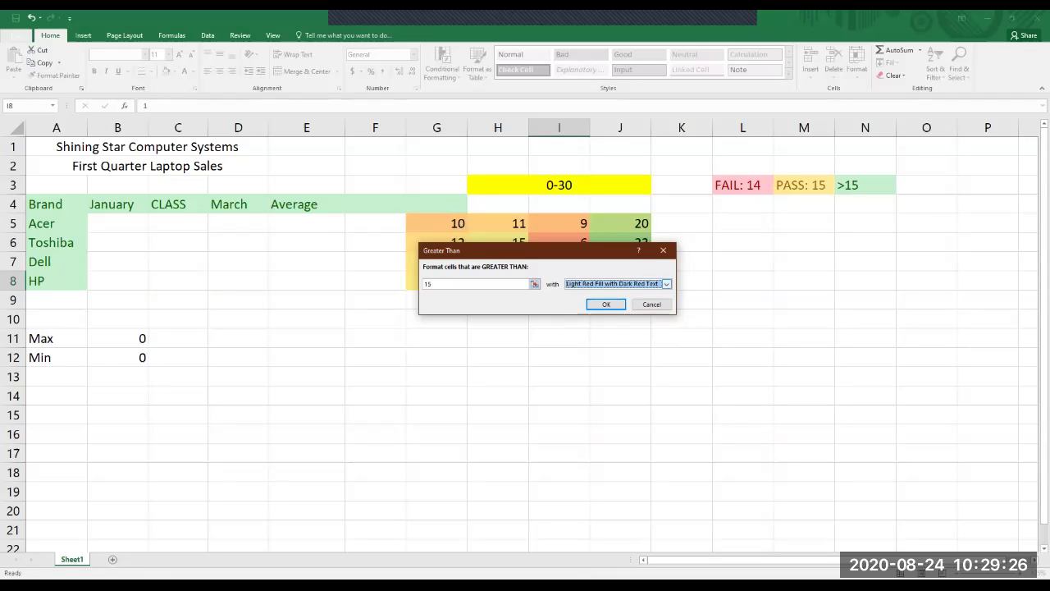
left_click(666, 283)
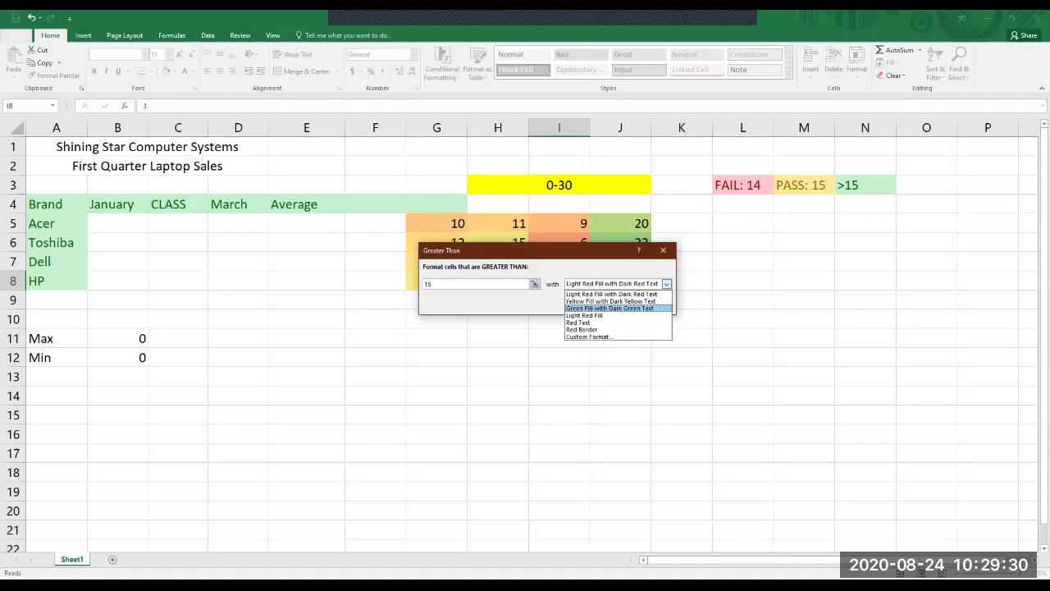
Give the above-15 rule a custom green fill, confirm it, and reselect G5:J8.
key("Down")
key("Return")
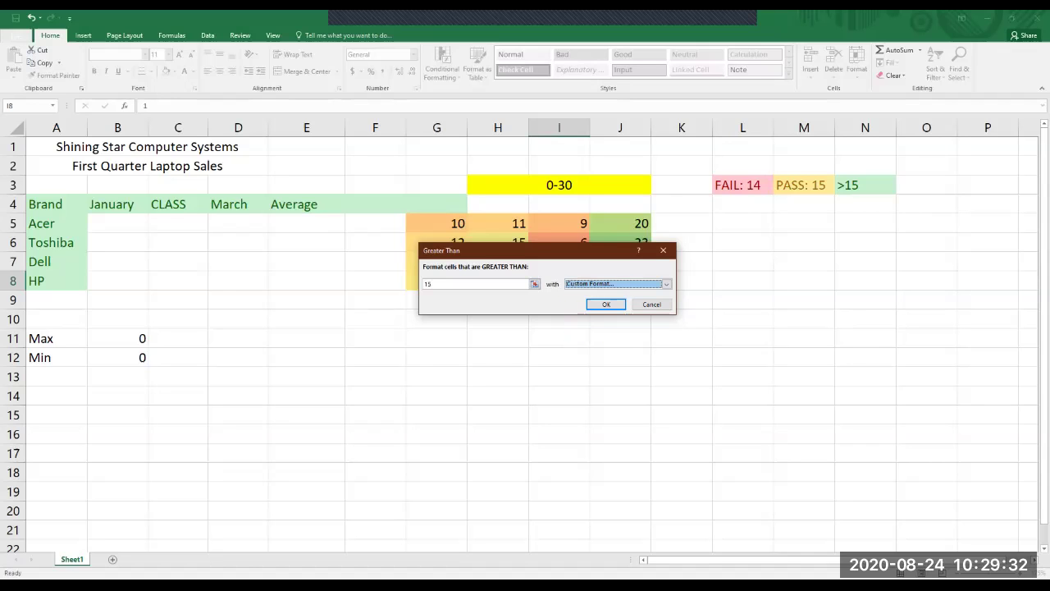
key("Right")
key("Right")
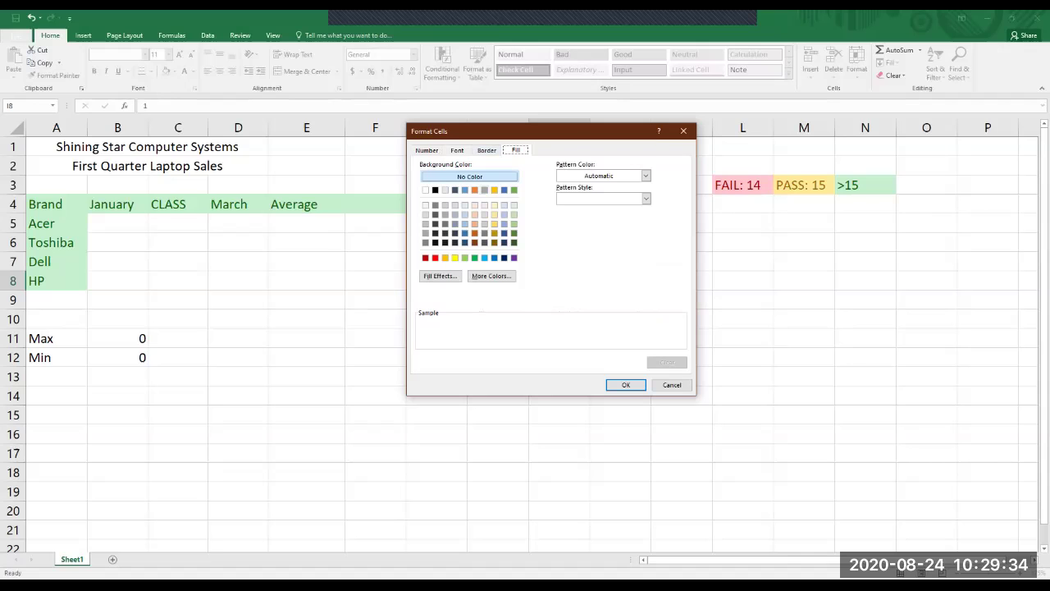
left_click(514, 189)
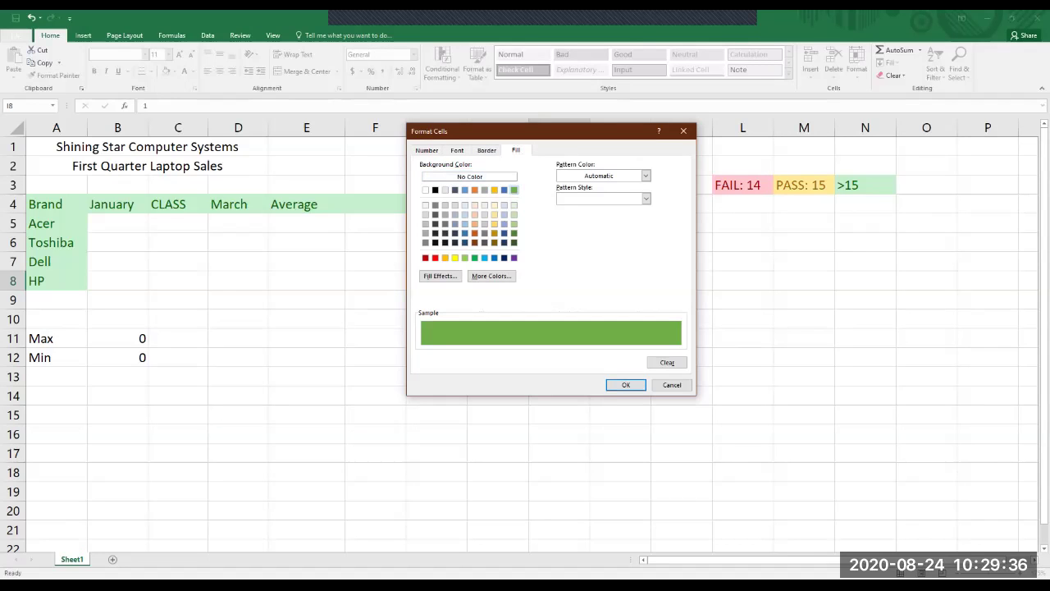
key("Tab")
key("Return")
key("Return")
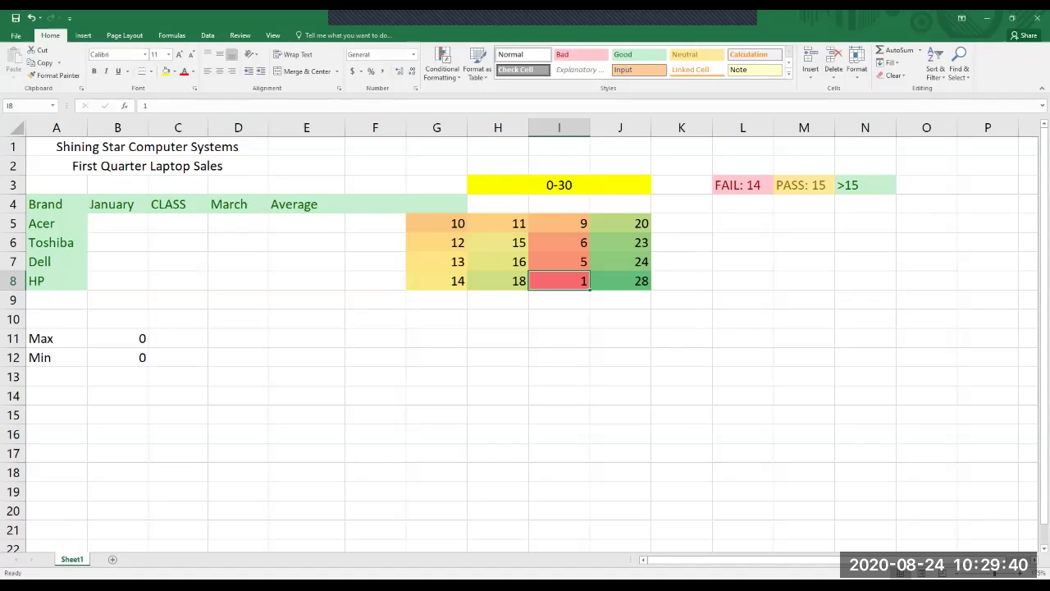
left_click(621, 318)
left_click_drag(437, 223, 648, 283)
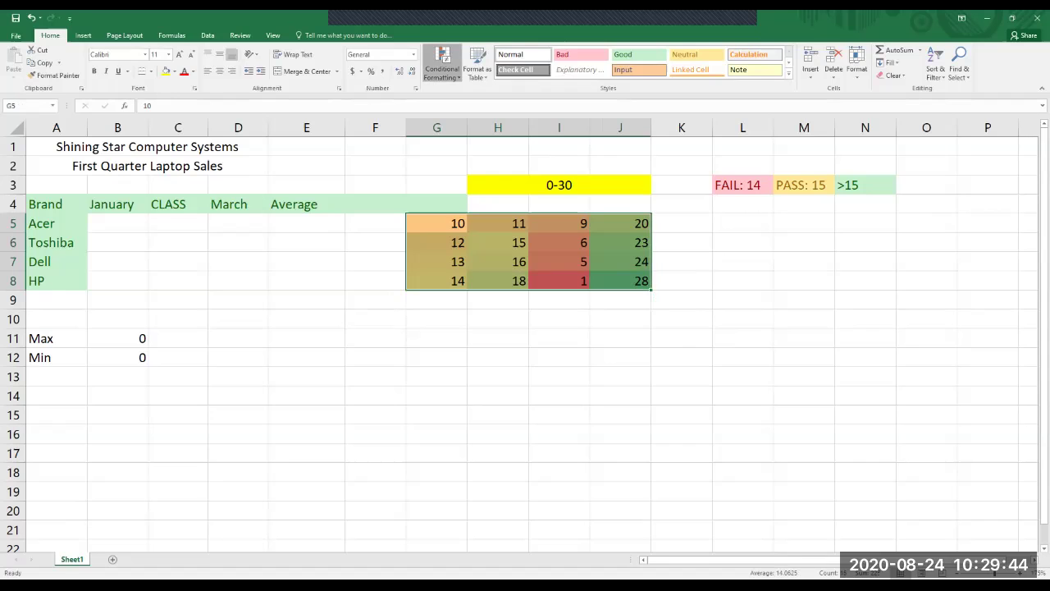
Highlight G5:J8 values greater than 15 with Green Fill with Dark Green Text.
left_click(443, 63)
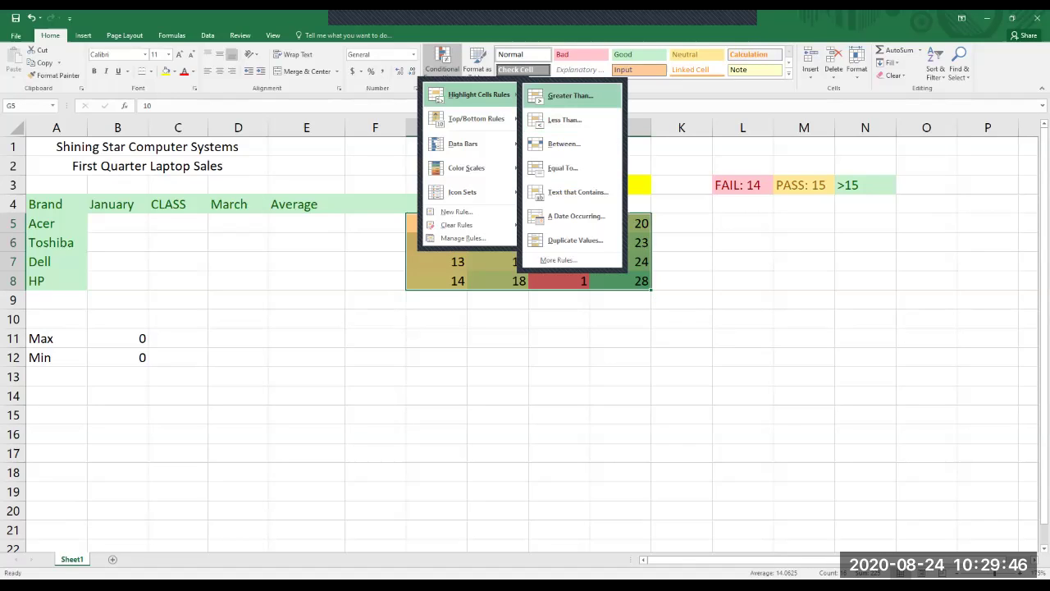
key("Return")
type("15")
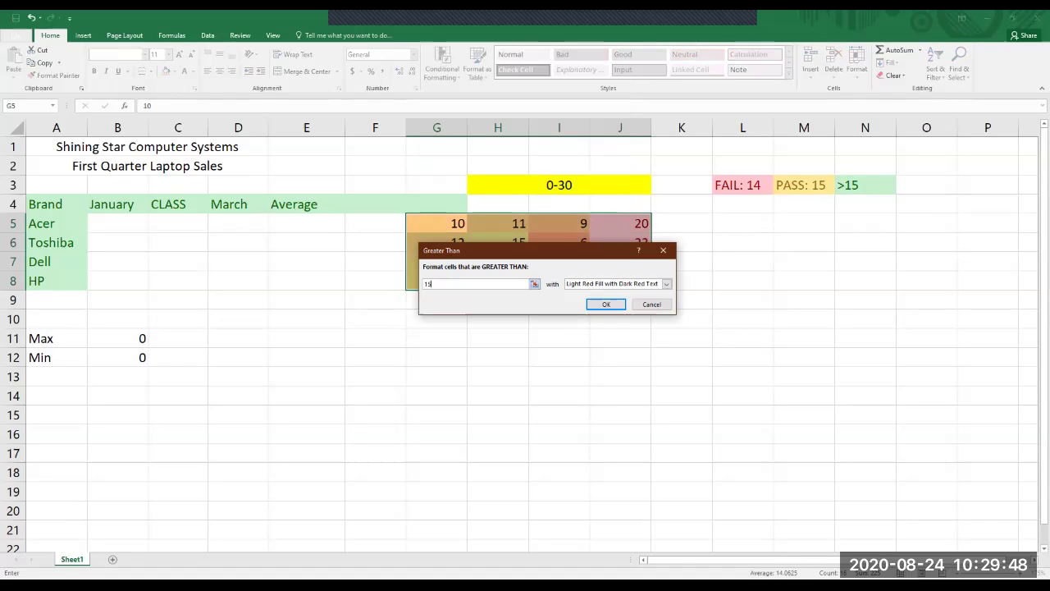
left_click(666, 283)
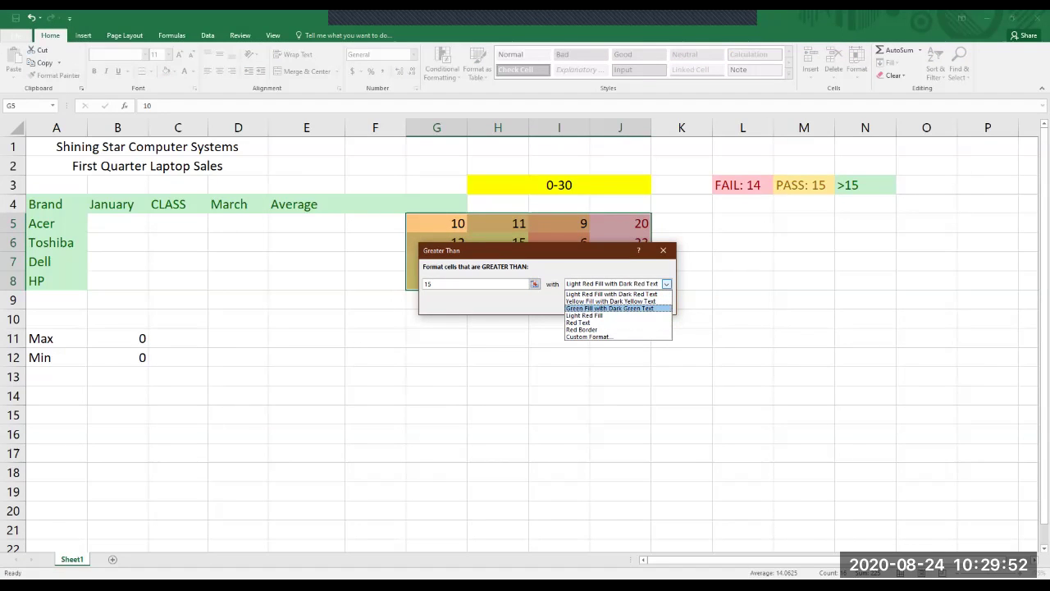
left_click(610, 307)
left_click(606, 304)
left_click(681, 376)
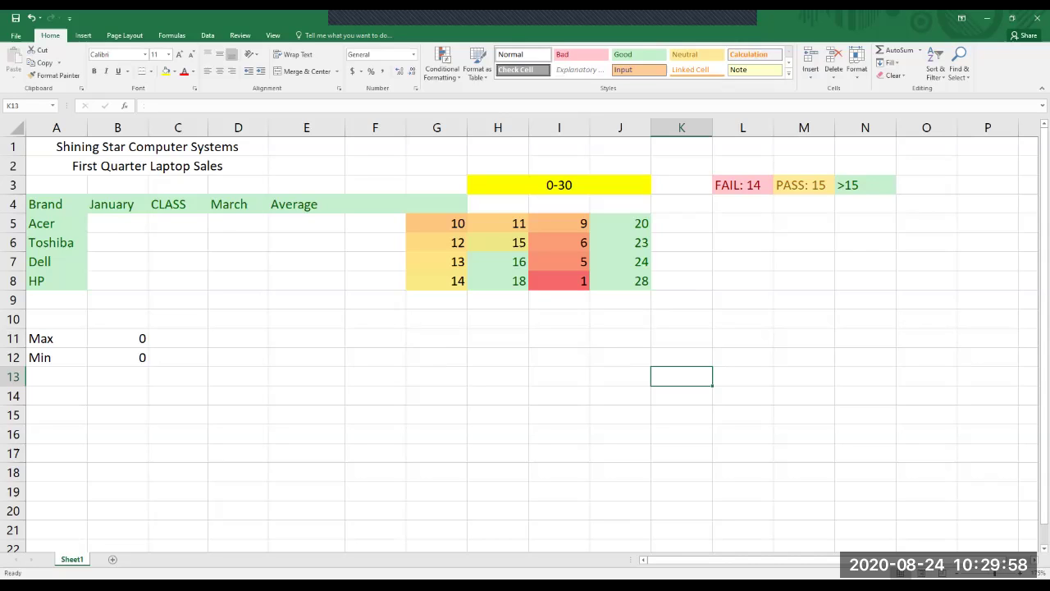
left_click_drag(436, 223, 627, 280)
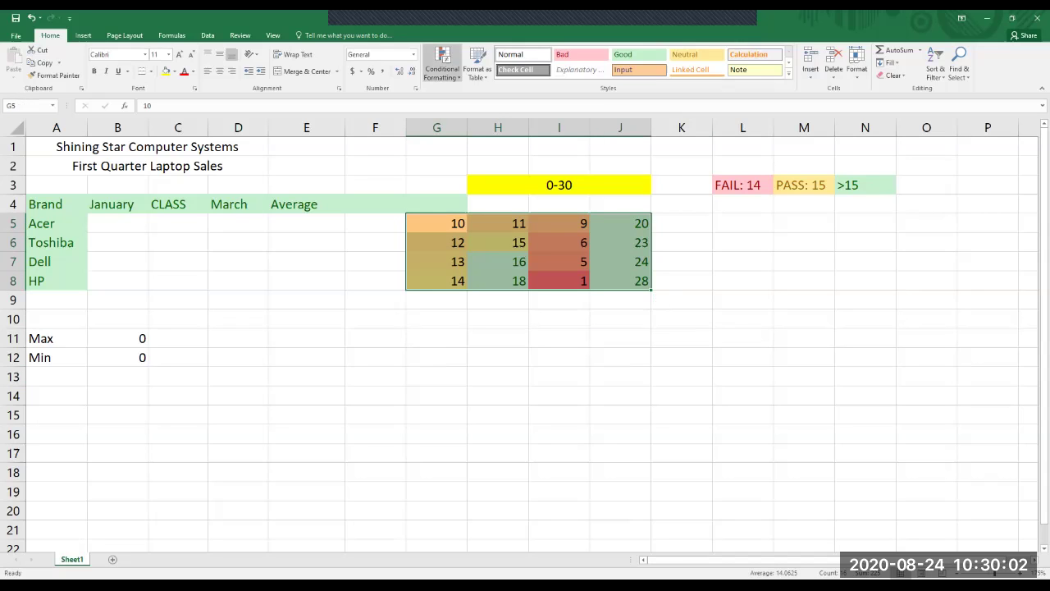
Highlight G5:J8 values less than 15 with Light Red Fill with Dark Red Text.
left_click(442, 63)
mouse_move(479, 94)
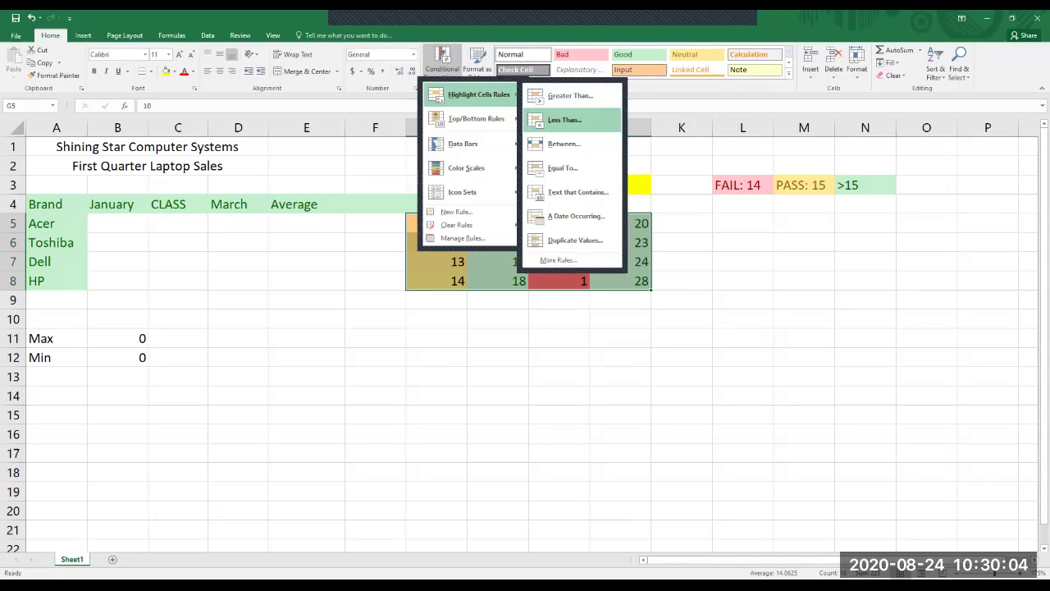
left_click(565, 120)
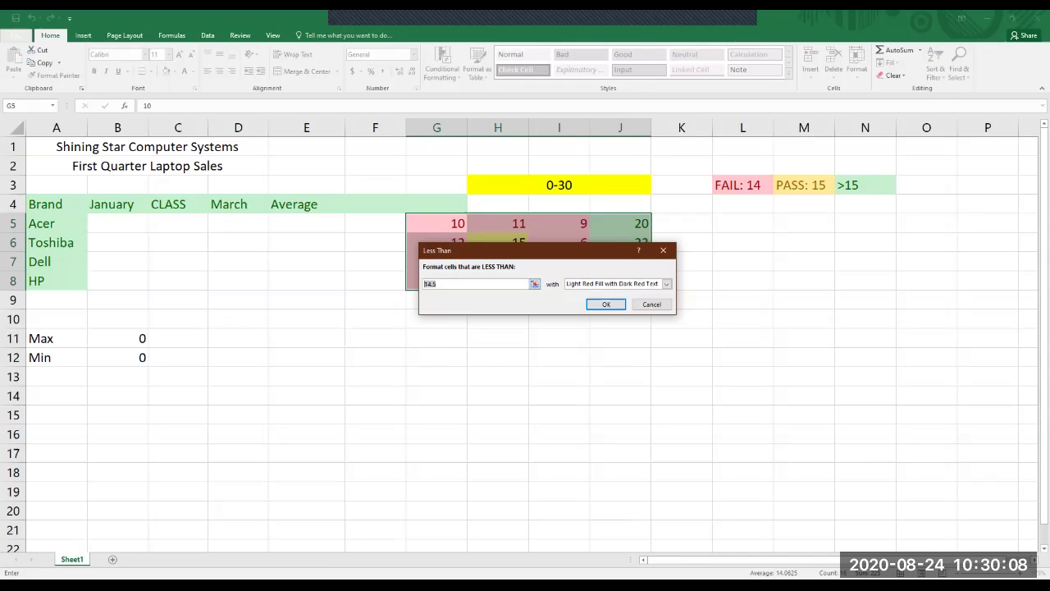
type("15")
left_click(605, 303)
left_click(620, 357)
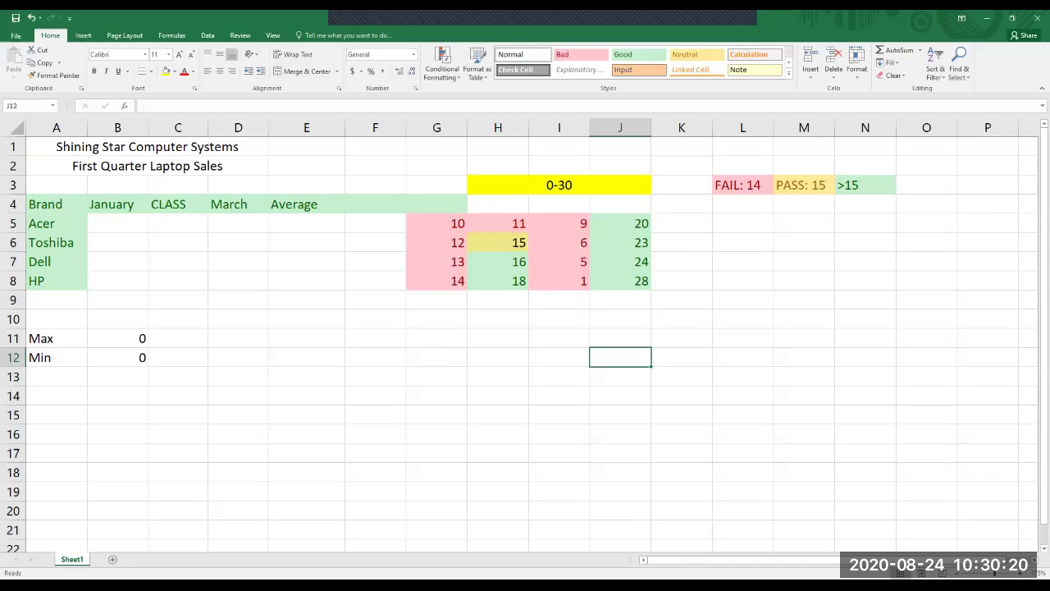
left_click_drag(437, 223, 621, 280)
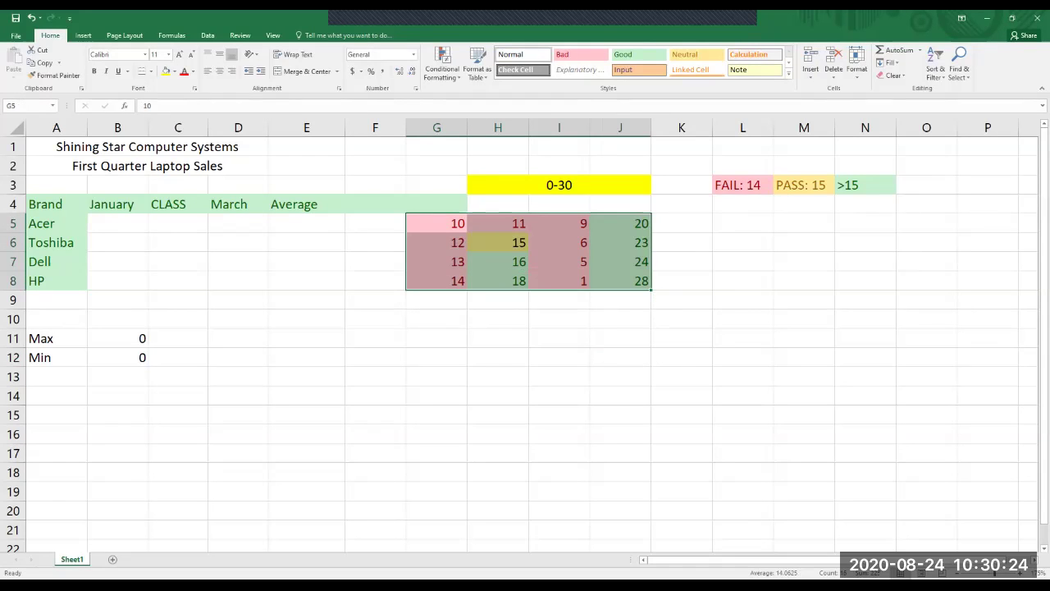
Start an Equal To highlighting rule on G5:J8 with the value 15.
key("alt+h")
key("l")
key("h")
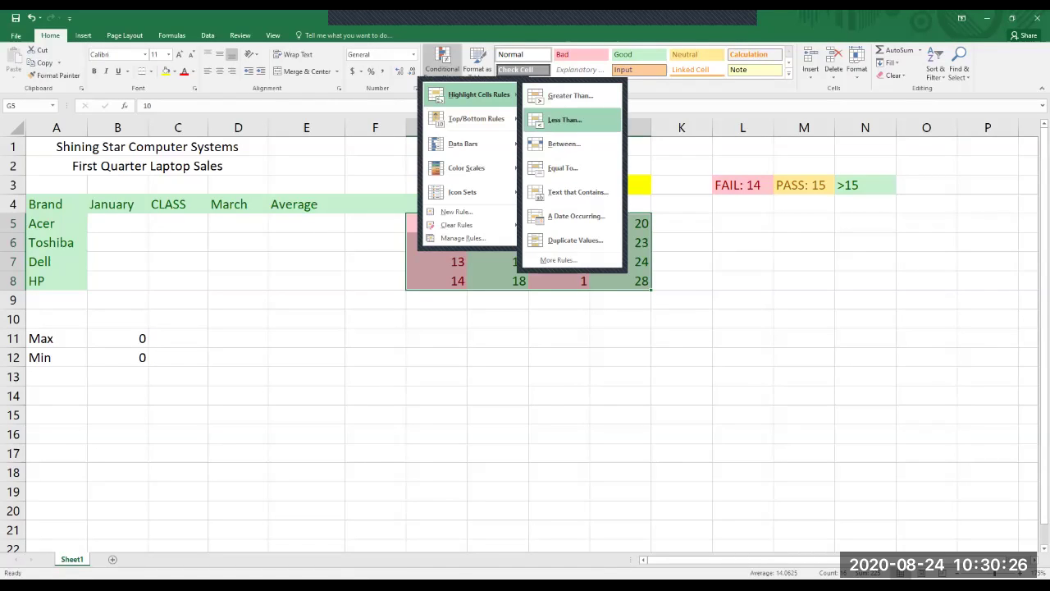
key("Return")
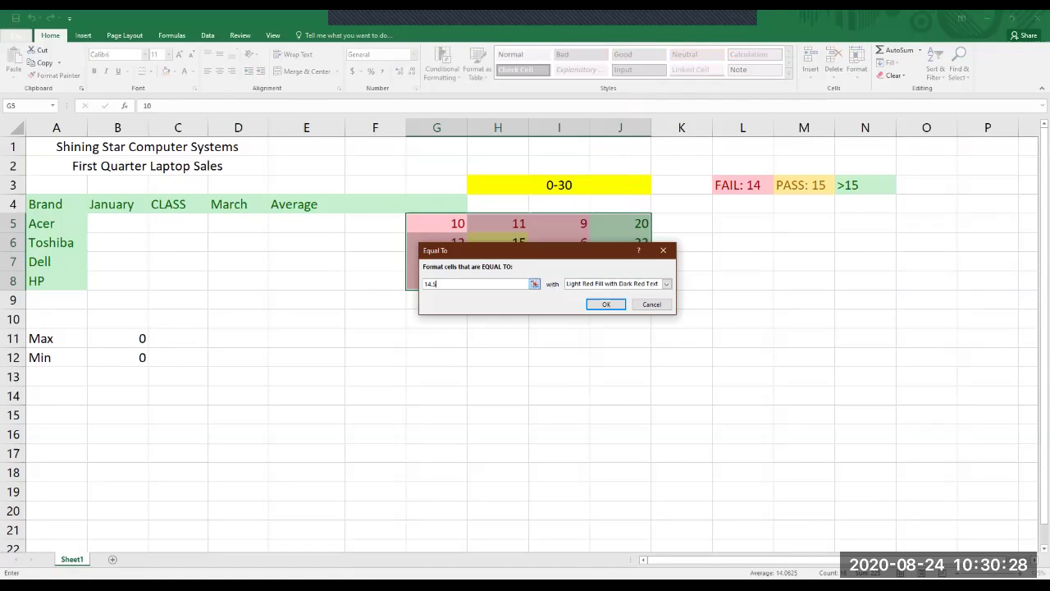
type("15")
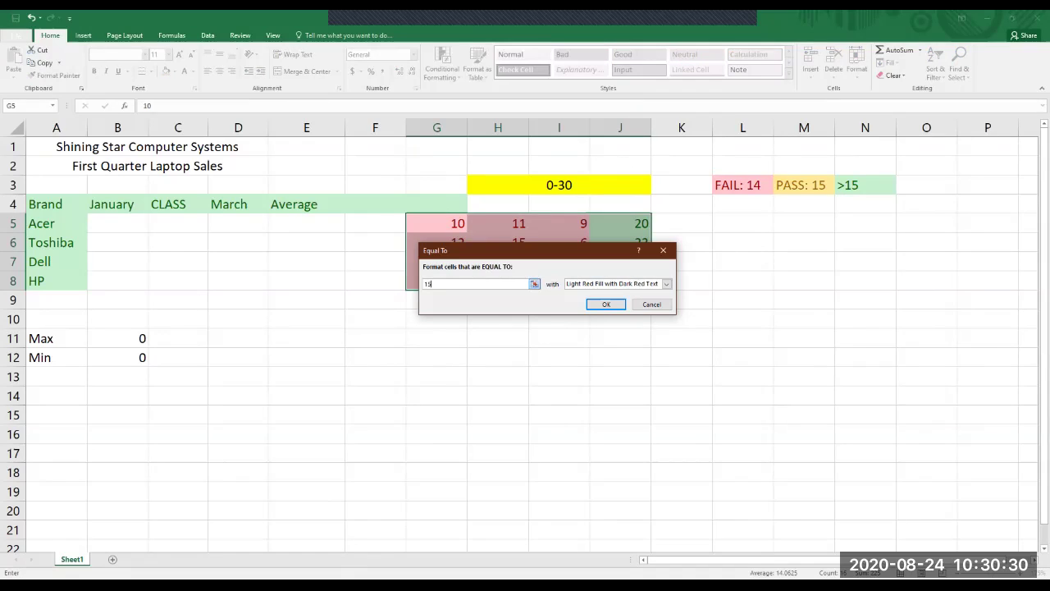
Choose Yellow Fill with Dark Yellow Text and apply the equal-to-15 rule.
key("Tab")
key("alt+Down")
key("Down")
key("Down")
key("Up")
key("Return")
key("Tab")
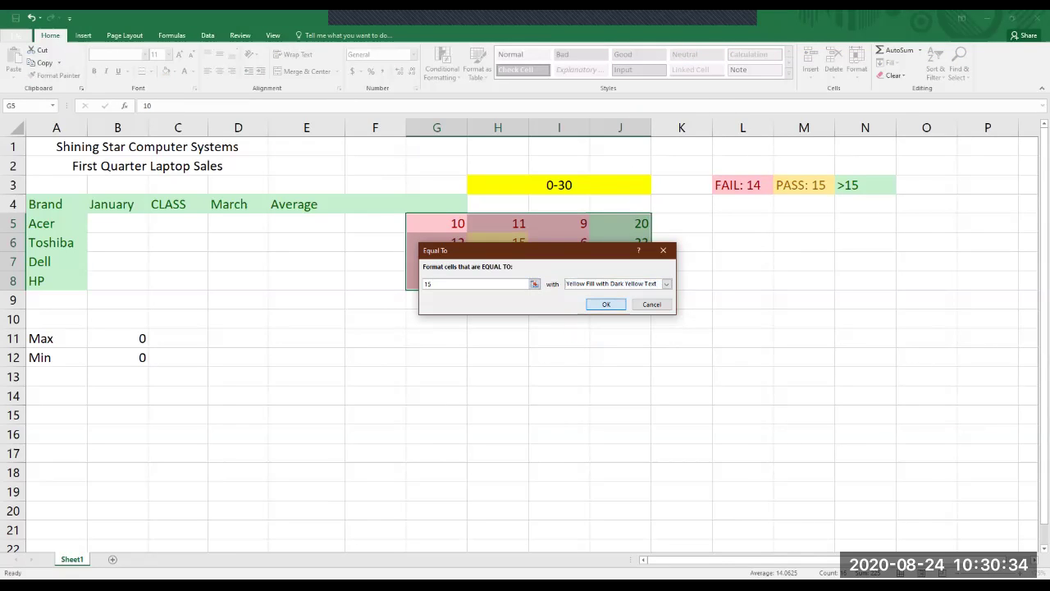
key("Return")
left_click(681, 338)
left_click(498, 242)
left_click_drag(437, 223, 620, 281)
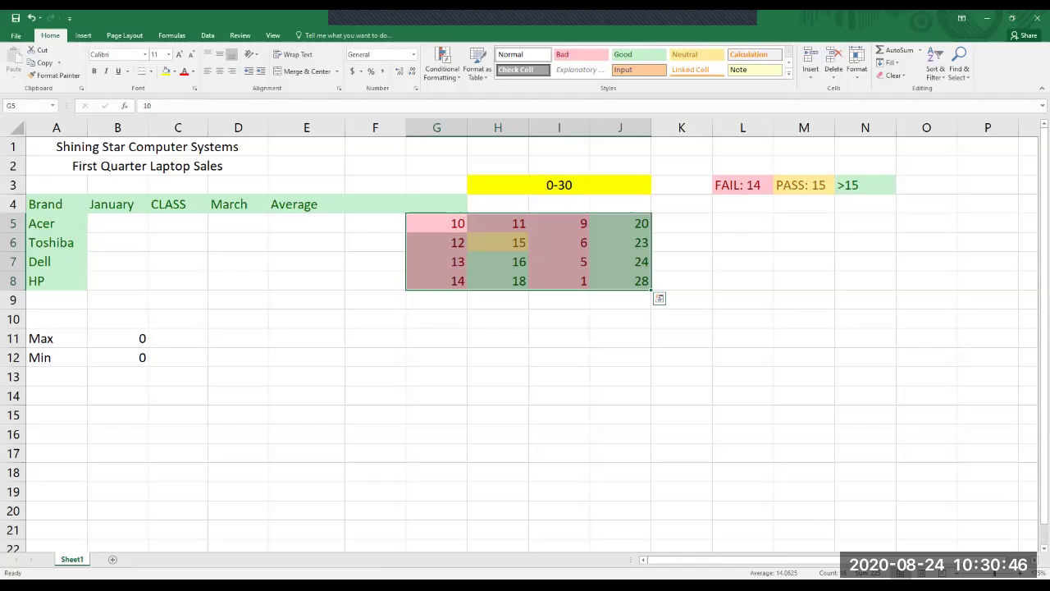
Test cell I6 with 15, then set it to 6.
left_click(742, 242)
left_click(498, 242)
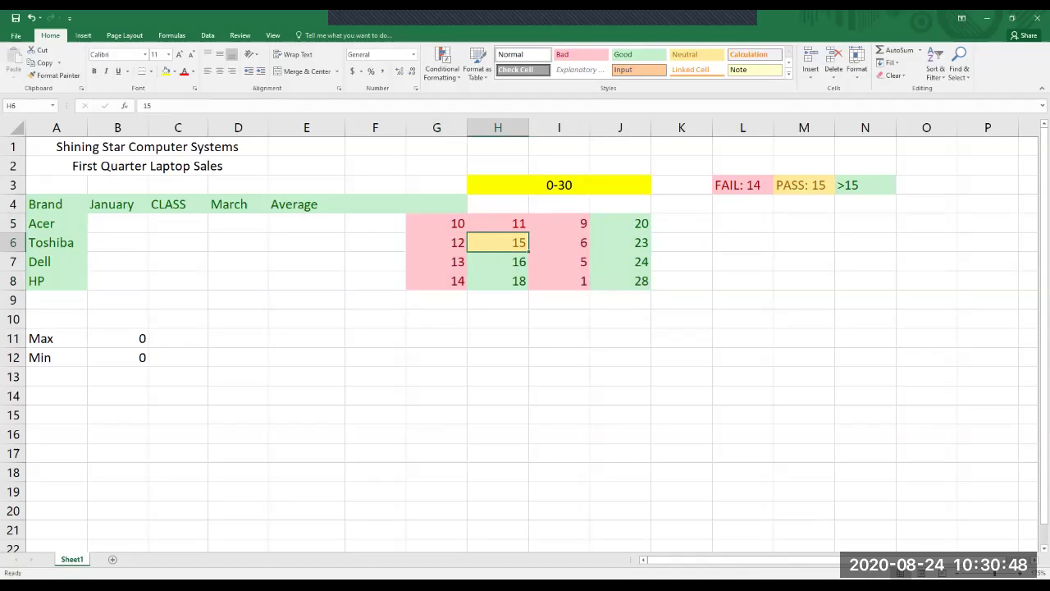
left_click(621, 242)
left_click(621, 280)
left_click(498, 281)
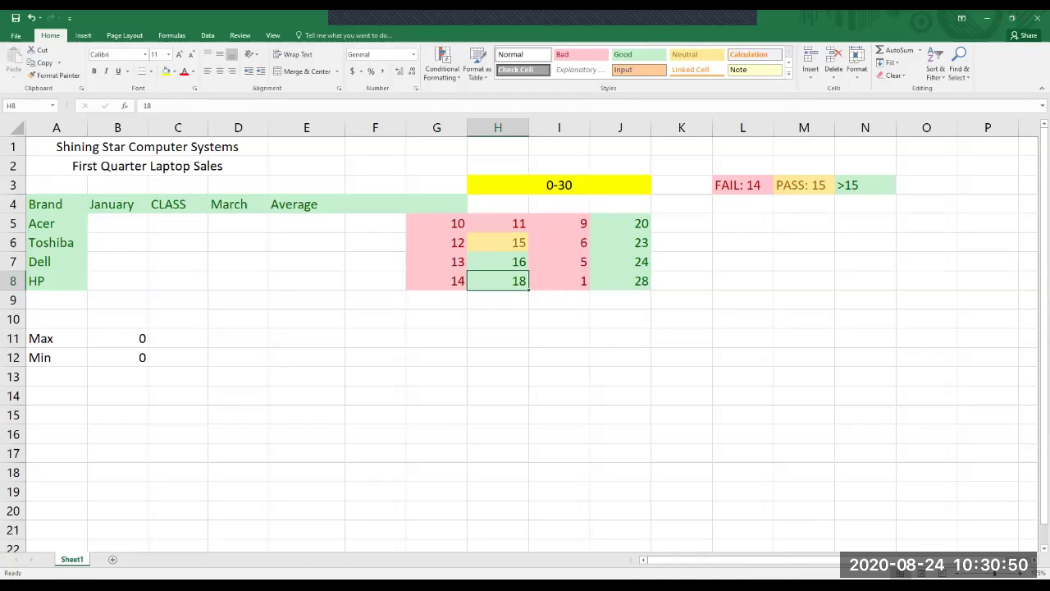
left_click(559, 242)
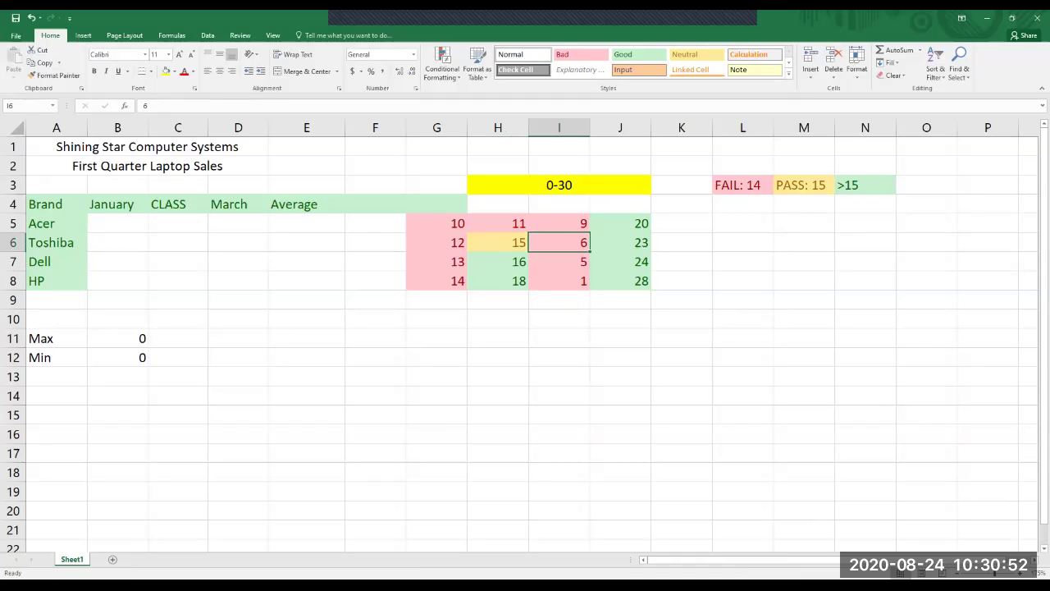
type("15")
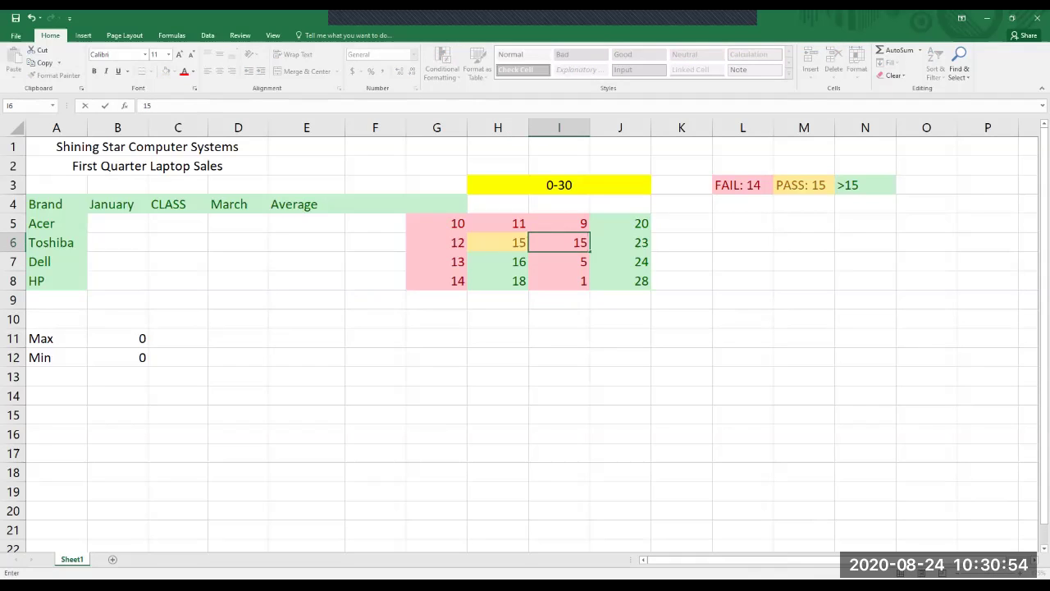
key("Return")
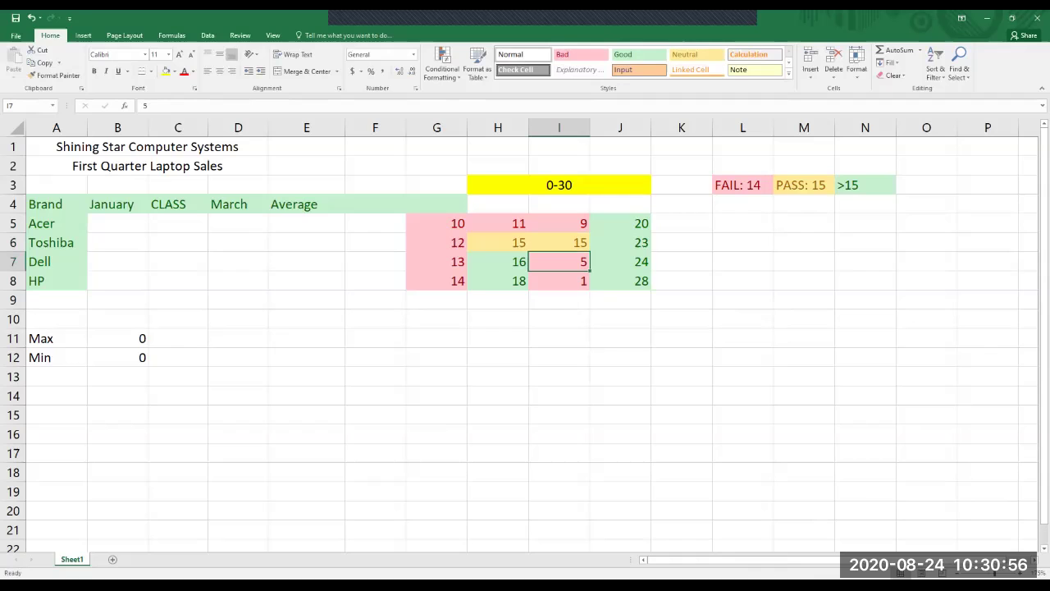
key("Up")
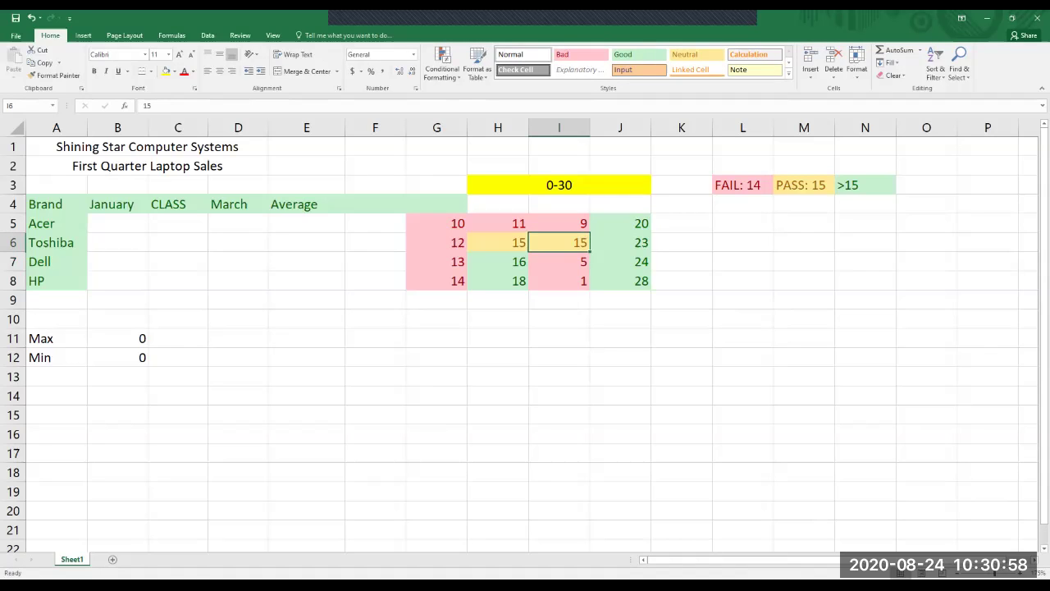
type("6")
key("Return")
Test cell J7 with 15, then set it to 26.
key("Right")
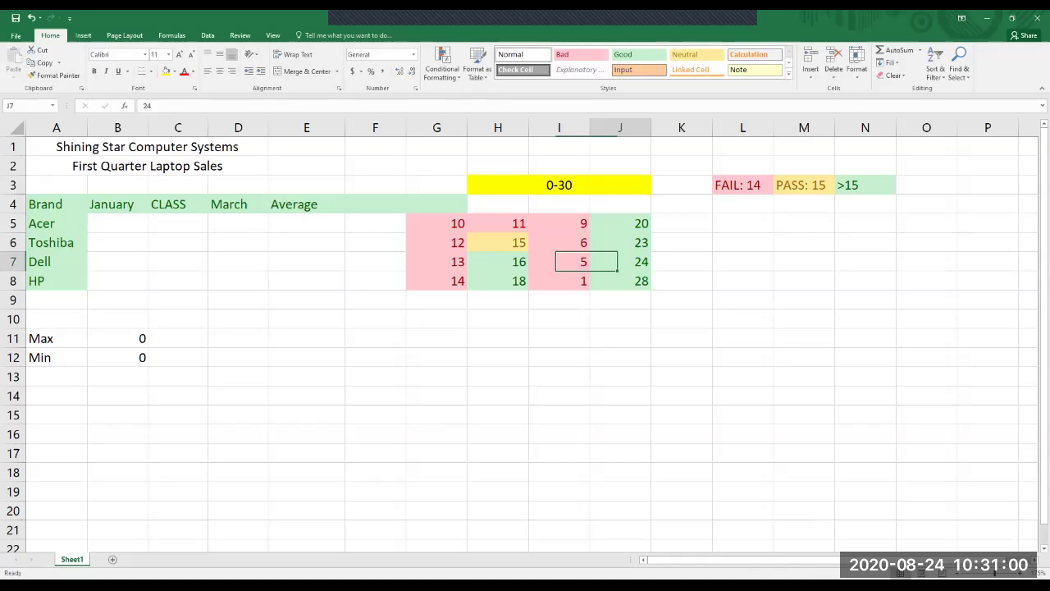
type("15")
key("Return")
key("Down")
key("Up")
key("Up")
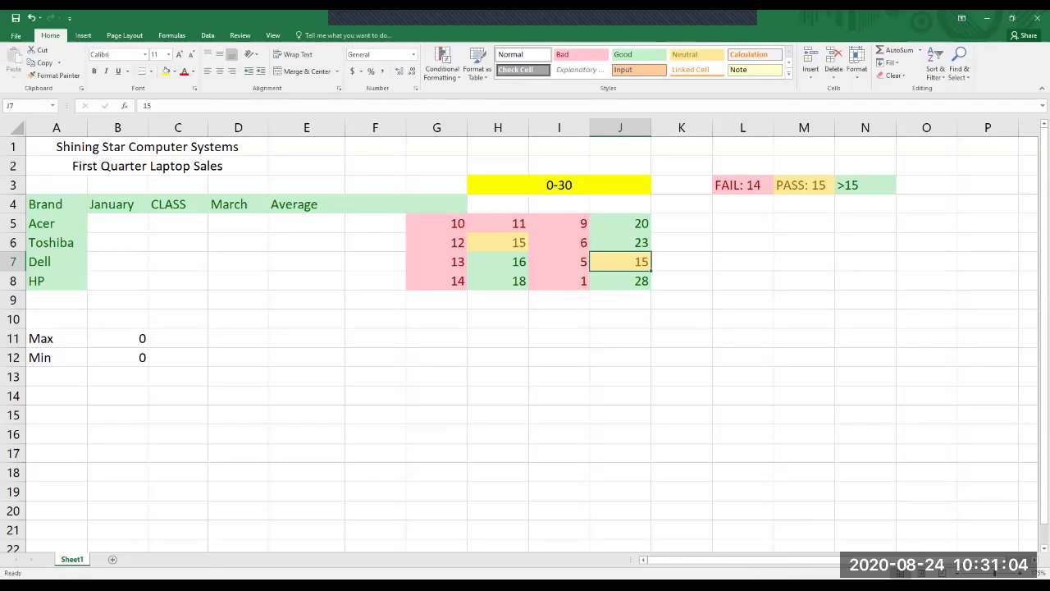
type("26")
key("Return")
Change cell G8 to 17.
key("Up")
key("Up")
key("Left")
key("Left")
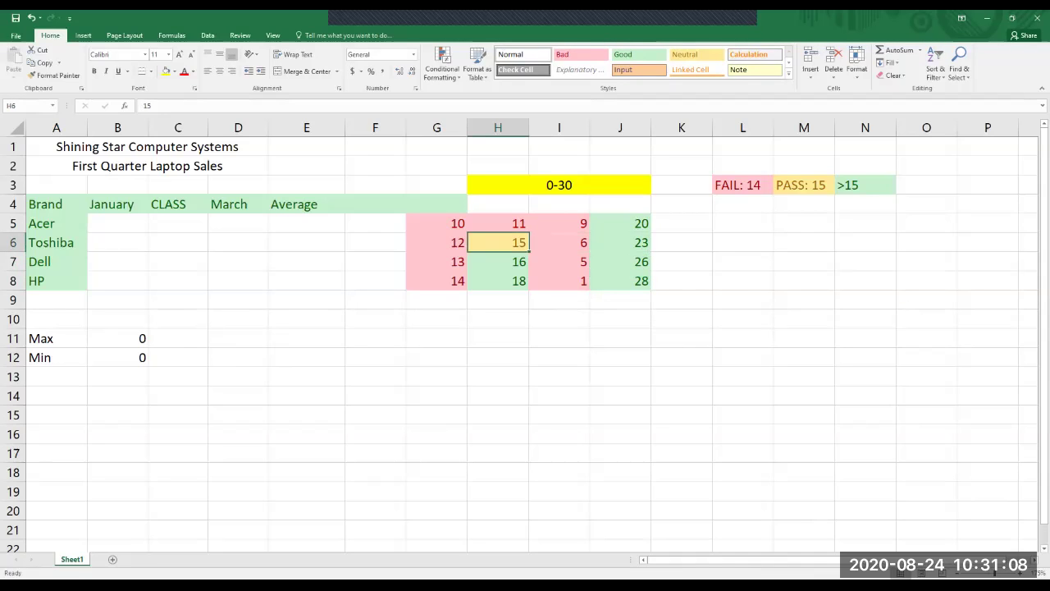
key("Left")
key("Down")
key("Down")
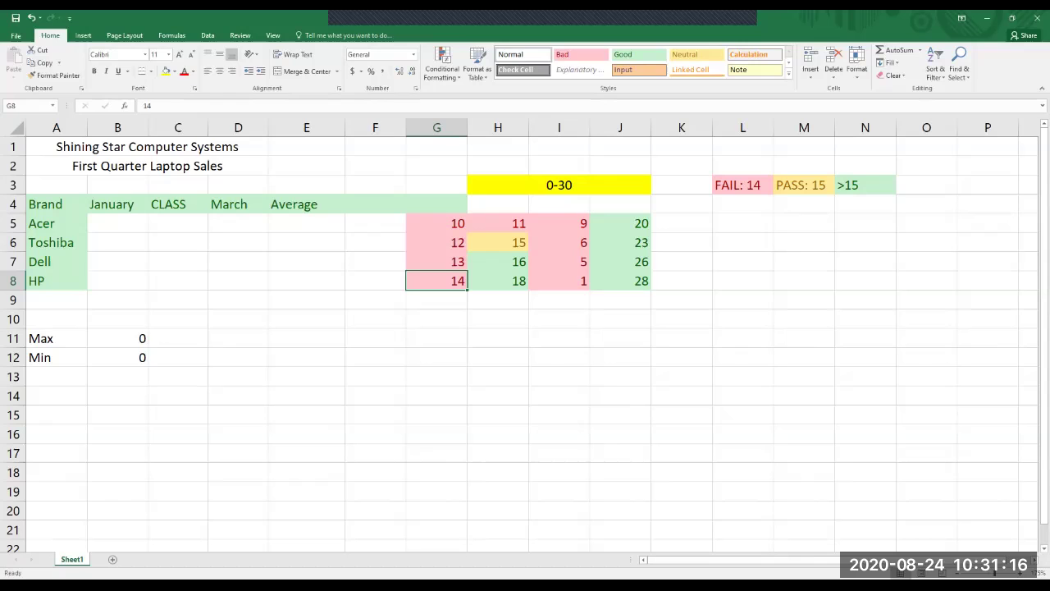
type("17")
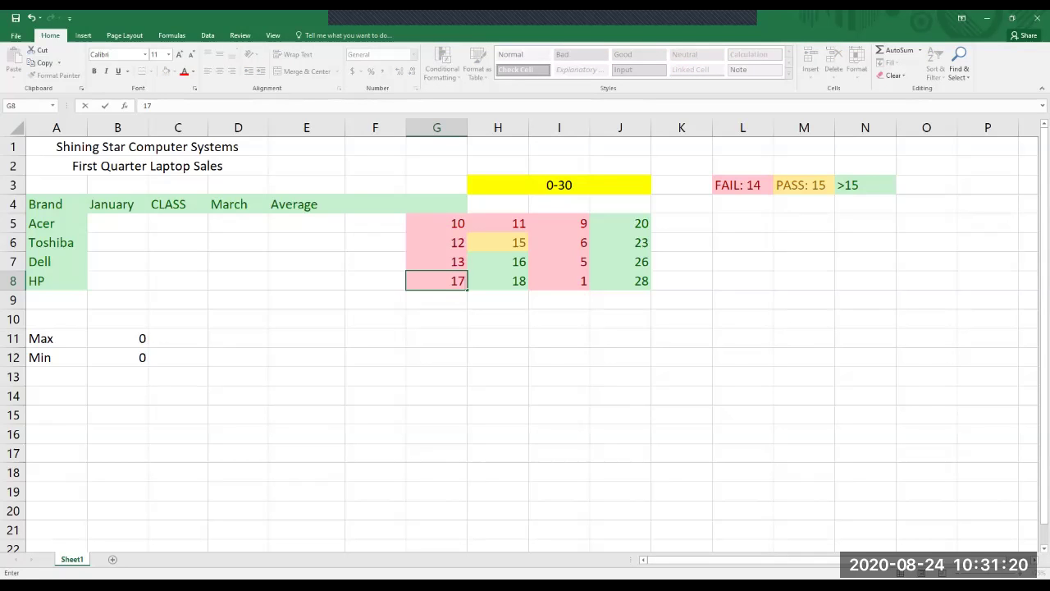
key("Return")
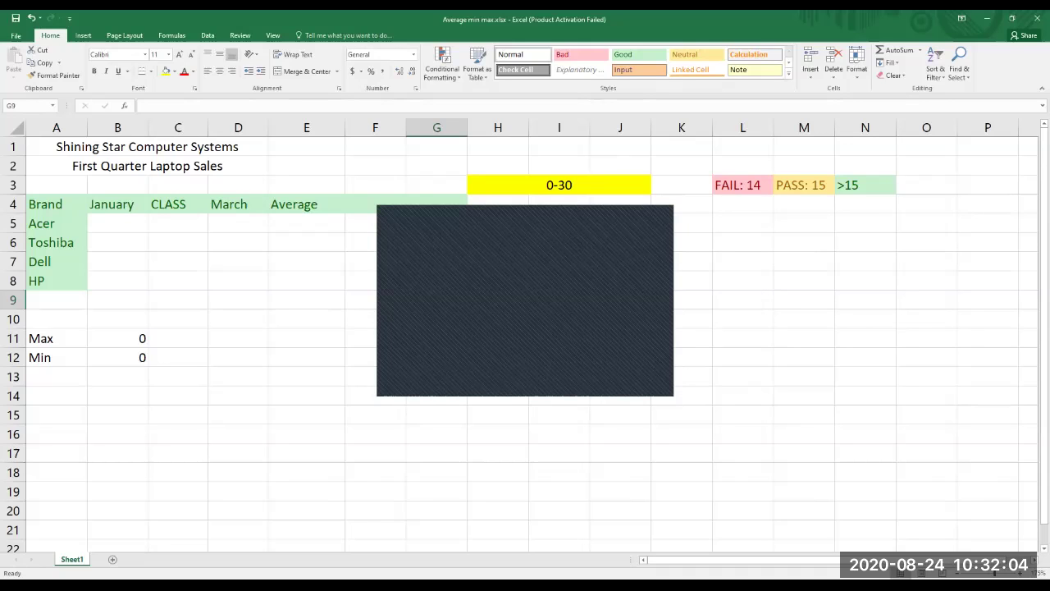
Select the entire G5:J8 number grid, starting from G5.
left_click(436, 223)
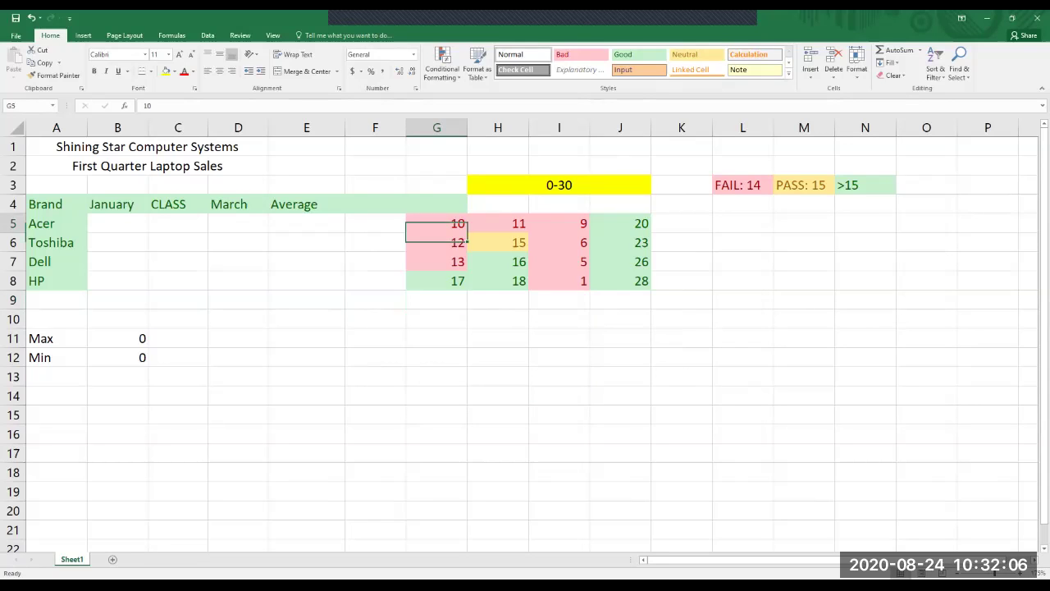
left_click_drag(437, 223, 640, 283)
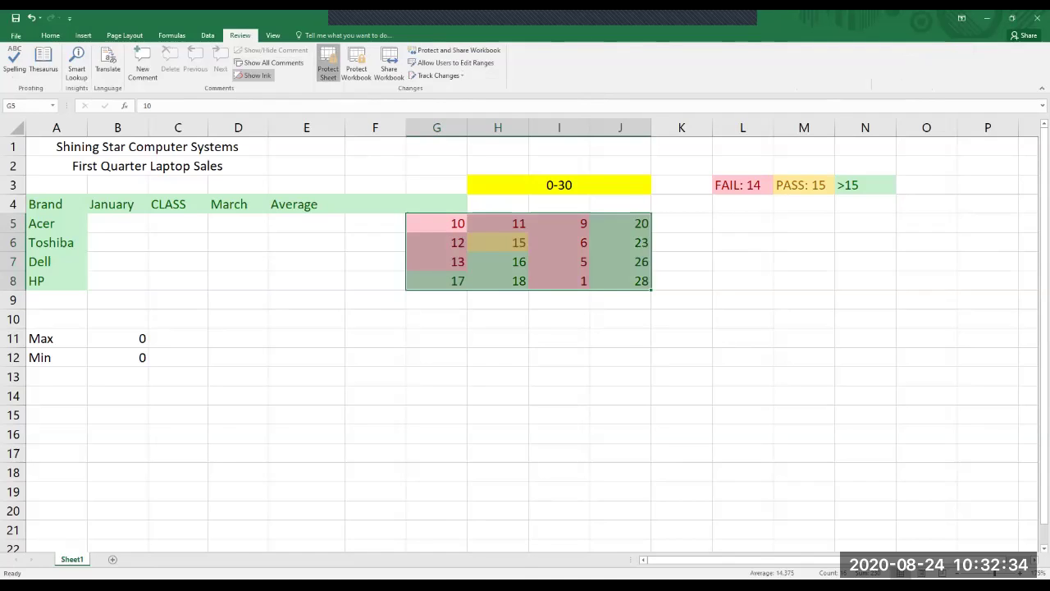
Open Protect Sheet and untick formatting columns/rows, inserting columns/rows/hyperlinks, and deleting columns/rows.
left_click(327, 62)
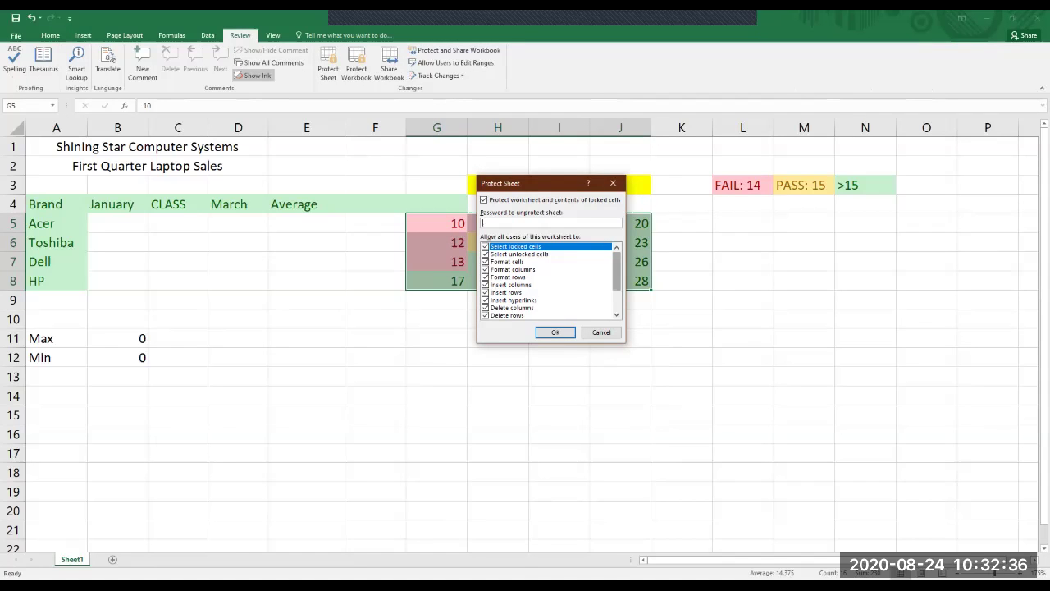
scroll(550, 280, "down", 2)
scroll(550, 281, "up", 2)
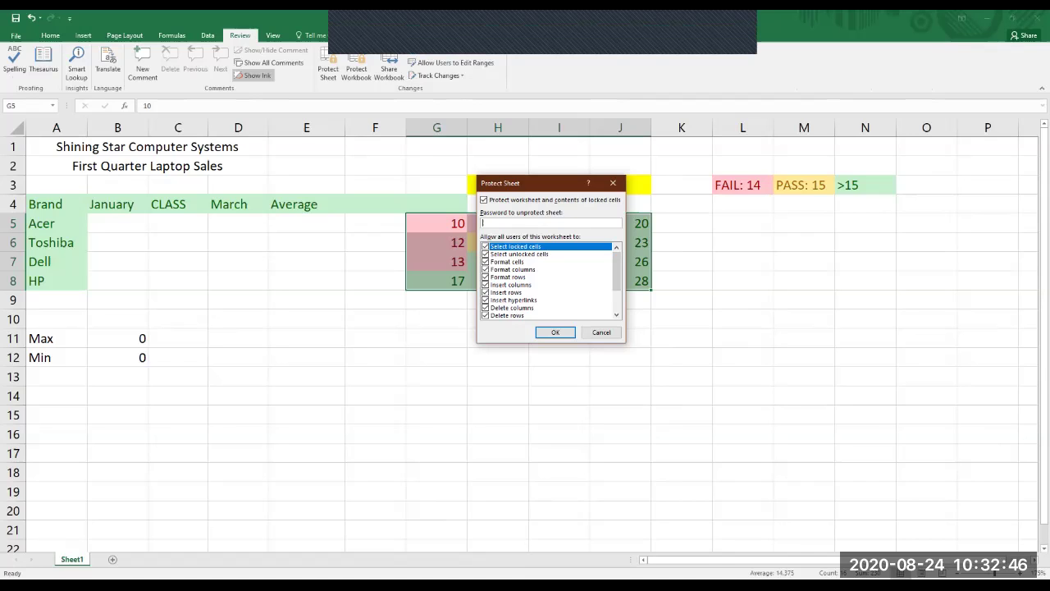
left_click(485, 269)
left_click(485, 276)
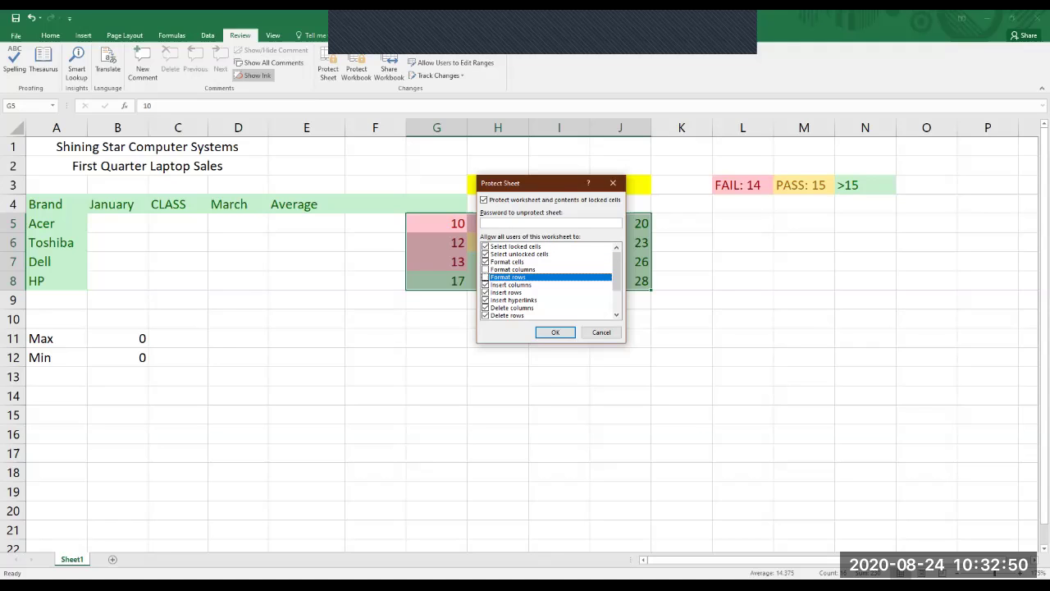
left_click(485, 285)
left_click(485, 292)
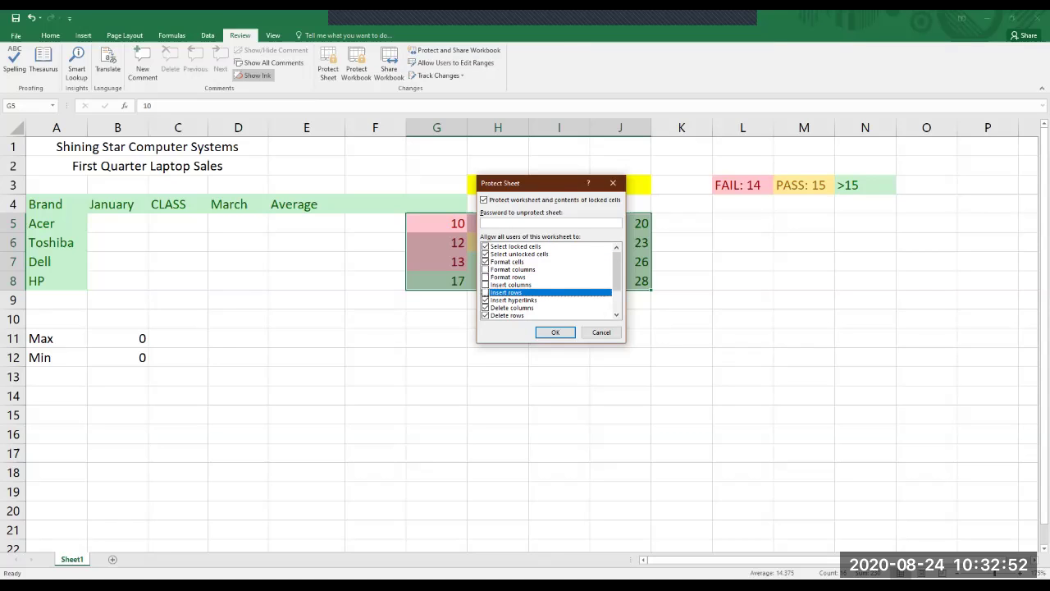
left_click(485, 300)
left_click(485, 306)
left_click(485, 315)
Untick scenarios, PivotTable, AutoFilter, sorting, objects, formatting cells and selecting cells permissions.
scroll(548, 281, "down", 2)
left_click(485, 315)
left_click(485, 299)
left_click(485, 292)
left_click(485, 284)
left_click(485, 307)
scroll(548, 280, "up", 2)
left_click(485, 261)
left_click(485, 253)
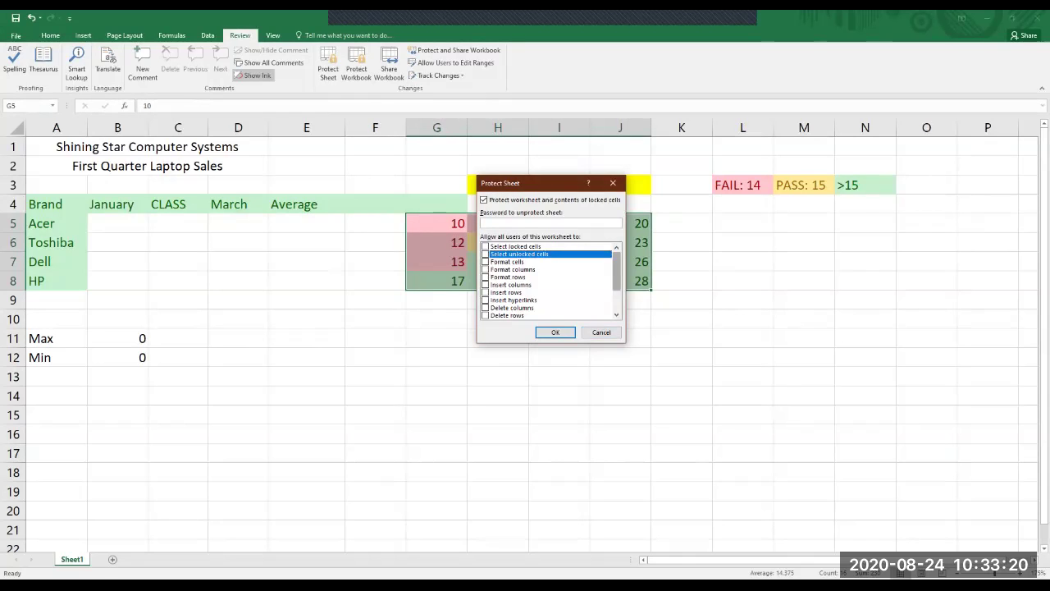
Toggle the Format rows permission on and back off in the Protect Sheet list.
scroll(548, 281, "down", 2)
key("Down")
left_click(509, 293)
left_click(507, 314)
left_click(518, 246)
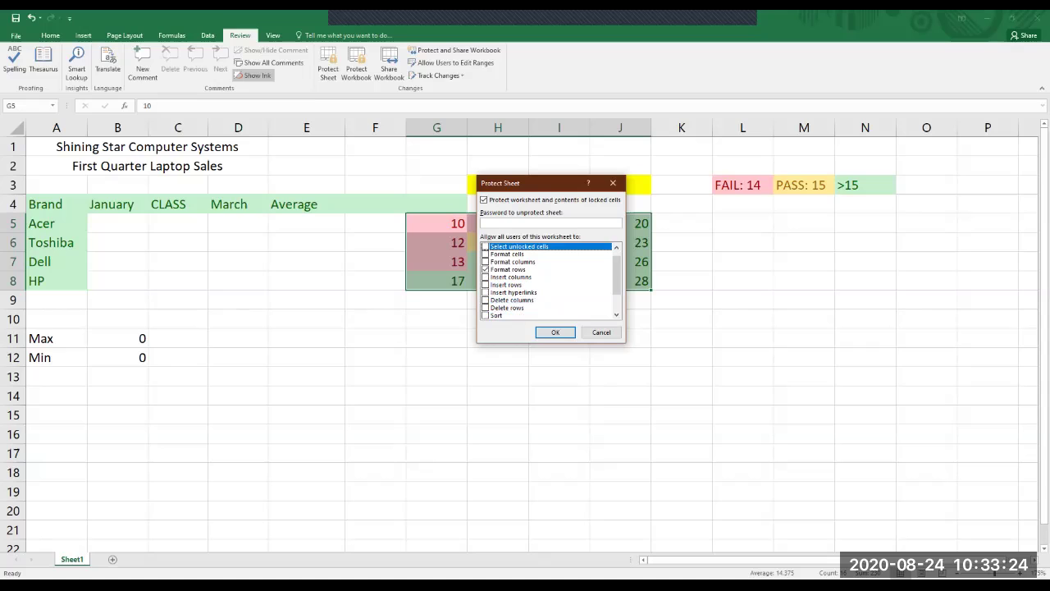
left_click(509, 269)
scroll(548, 281, "up", 1)
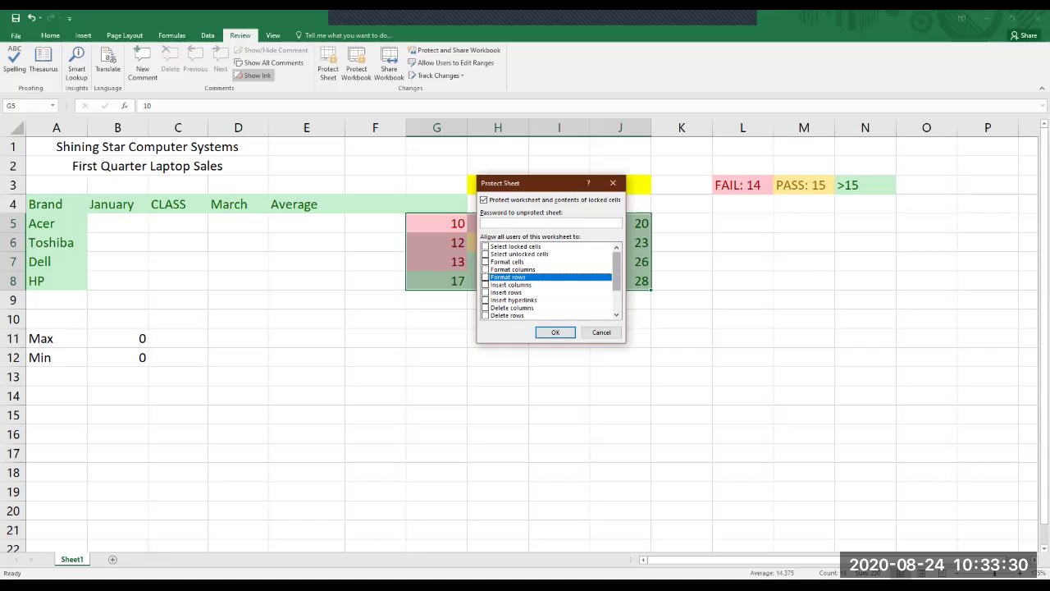
left_click(512, 269)
scroll(549, 281, "down", 2)
scroll(548, 280, "up", 2)
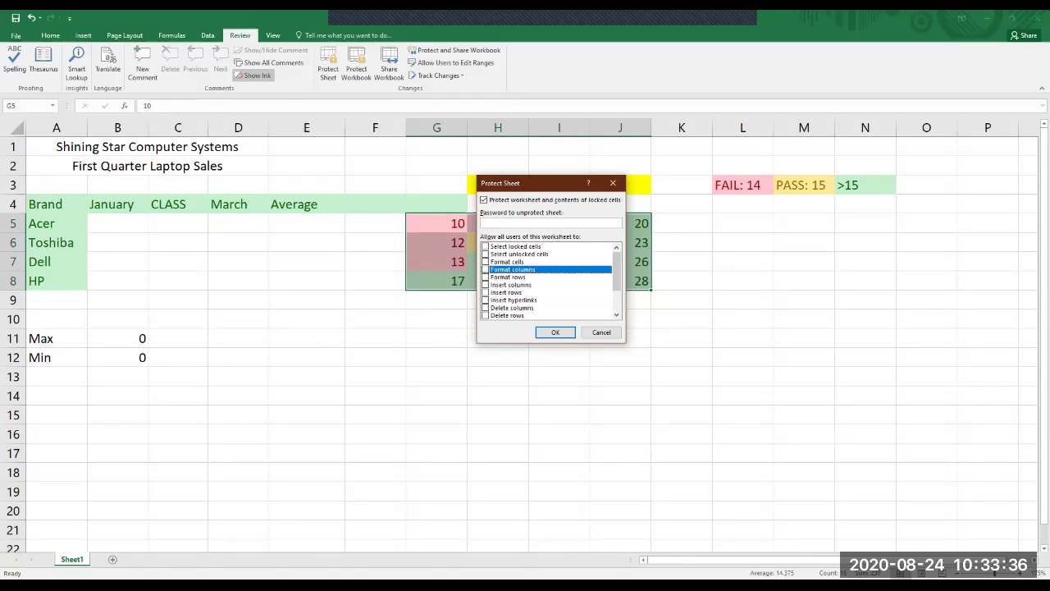
Allow then disallow inserting hyperlinks, and cancel without protecting the sheet.
left_click(513, 299)
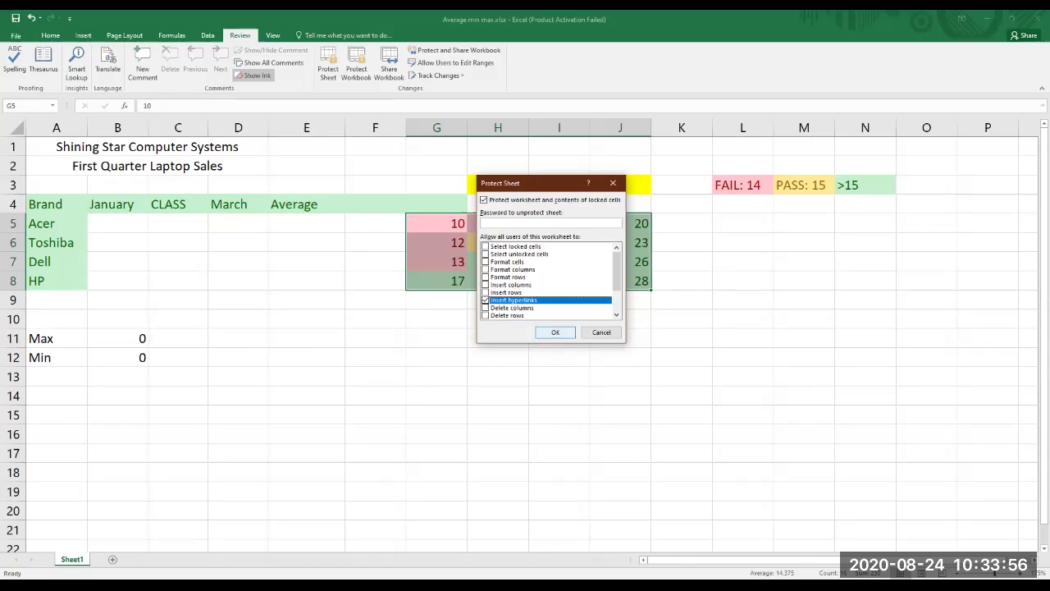
scroll(549, 281, "down", 2)
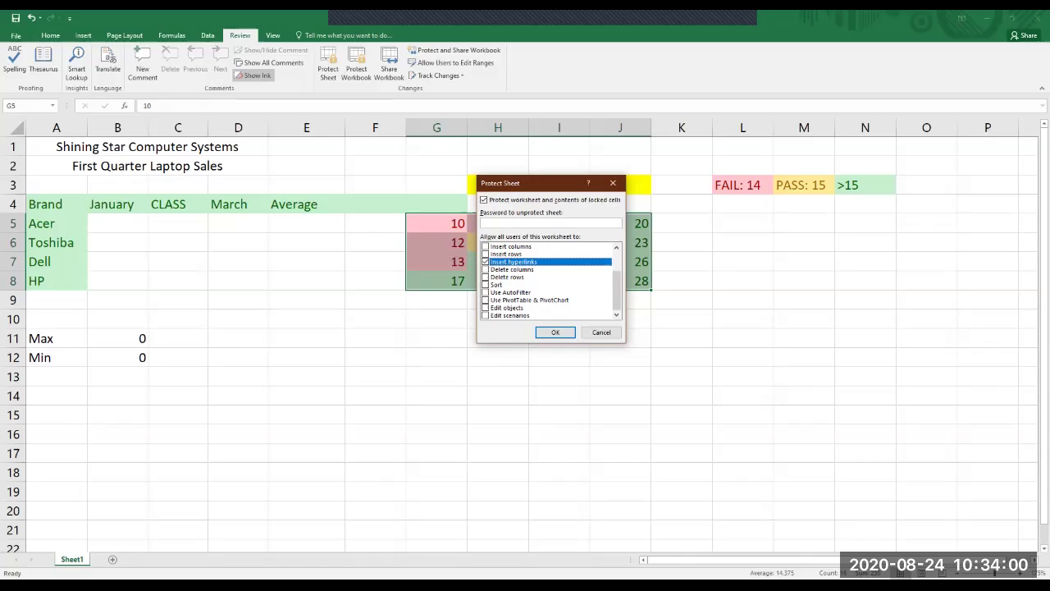
key("space")
key("Tab")
key("Tab")
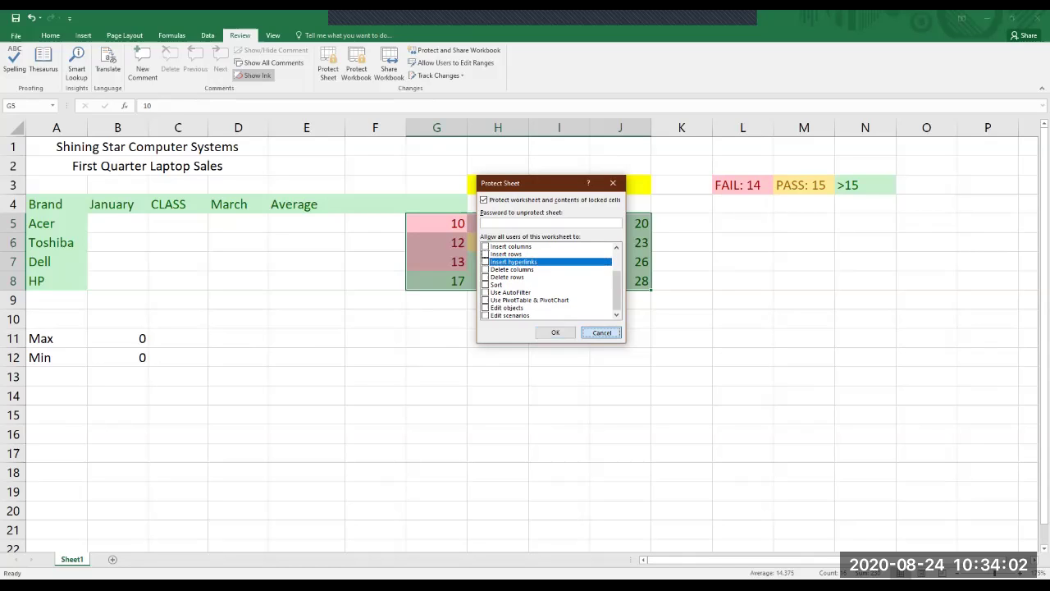
key("Return")
left_click(559, 357)
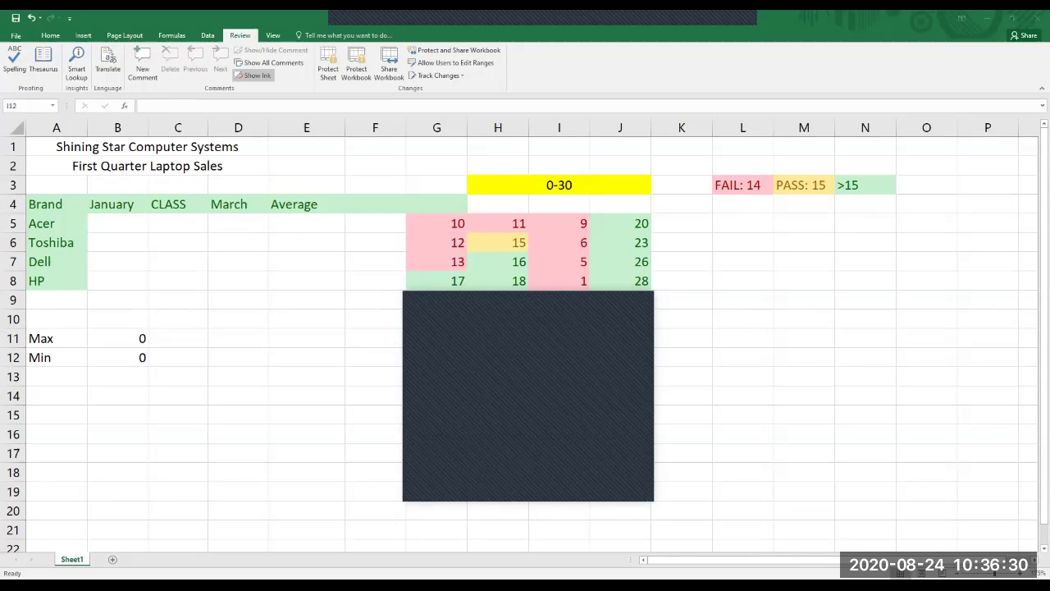
Switch the ribbon to the Insert tab.
left_click(82, 35)
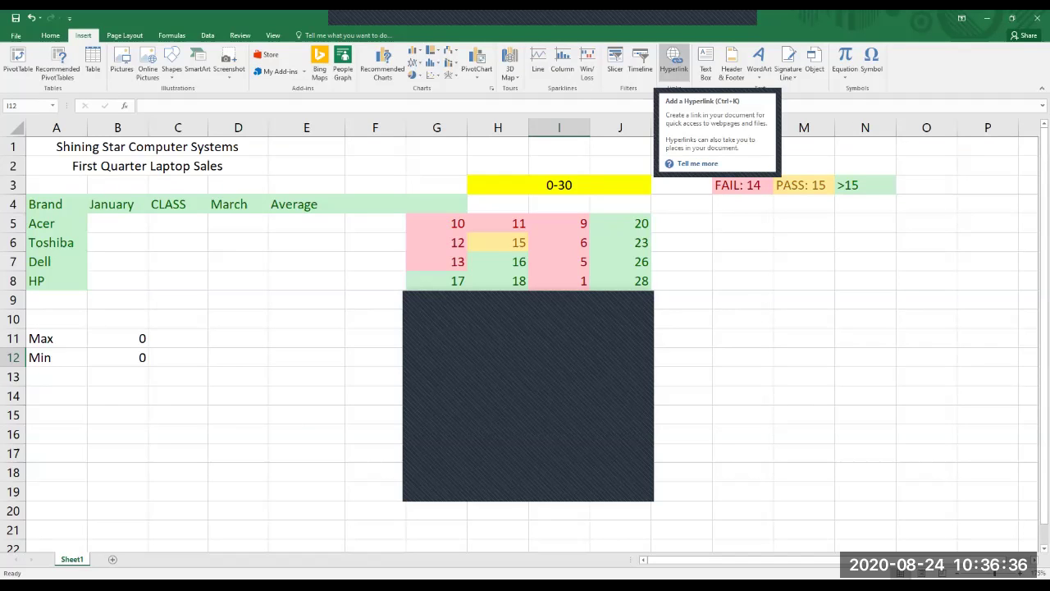
left_click(668, 67)
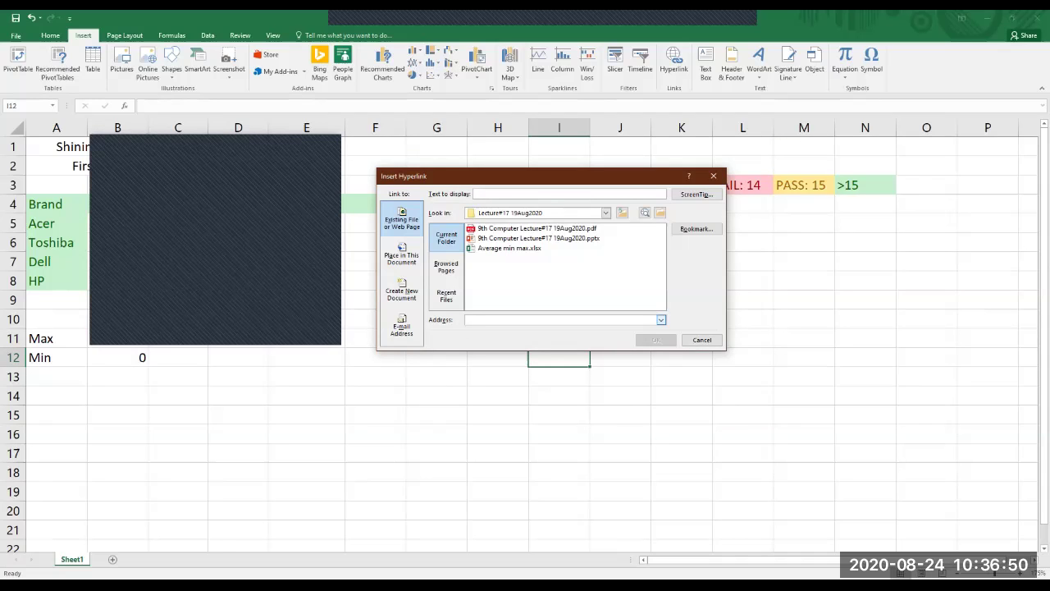
left_click(475, 193)
type("HERE")
left_click(468, 319)
type("www.g")
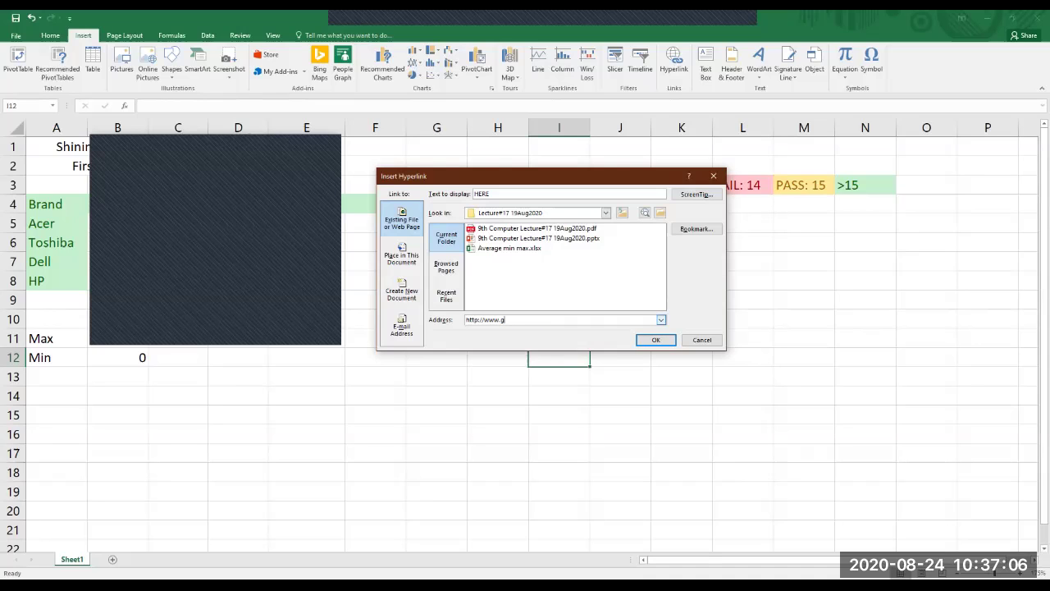
type("oogle.com")
key("Return")
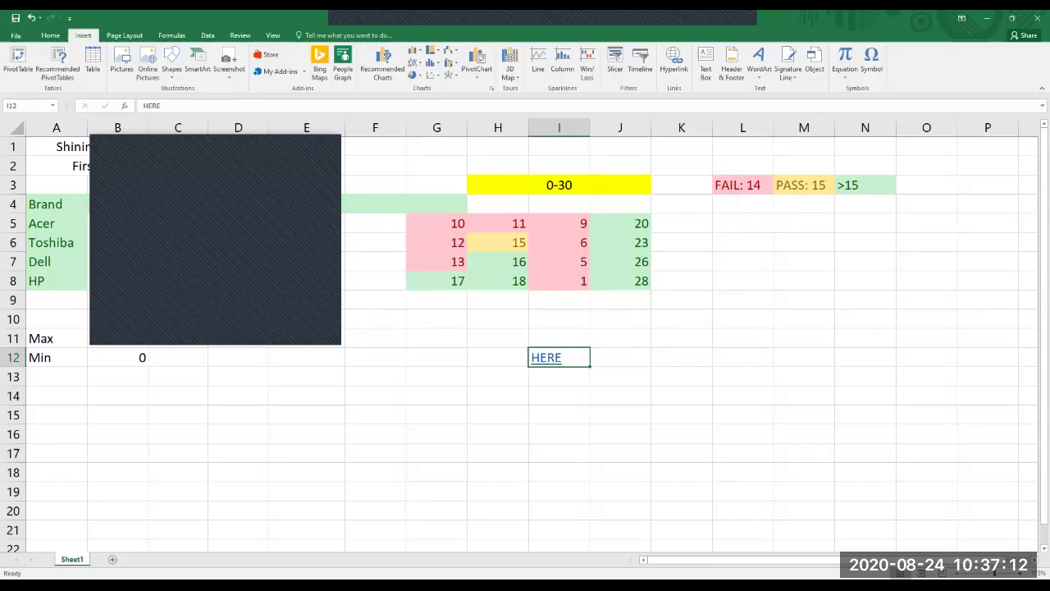
Follow the HERE link in I12 to google.com, then reselect cell I12.
left_click(621, 396)
left_click(550, 359)
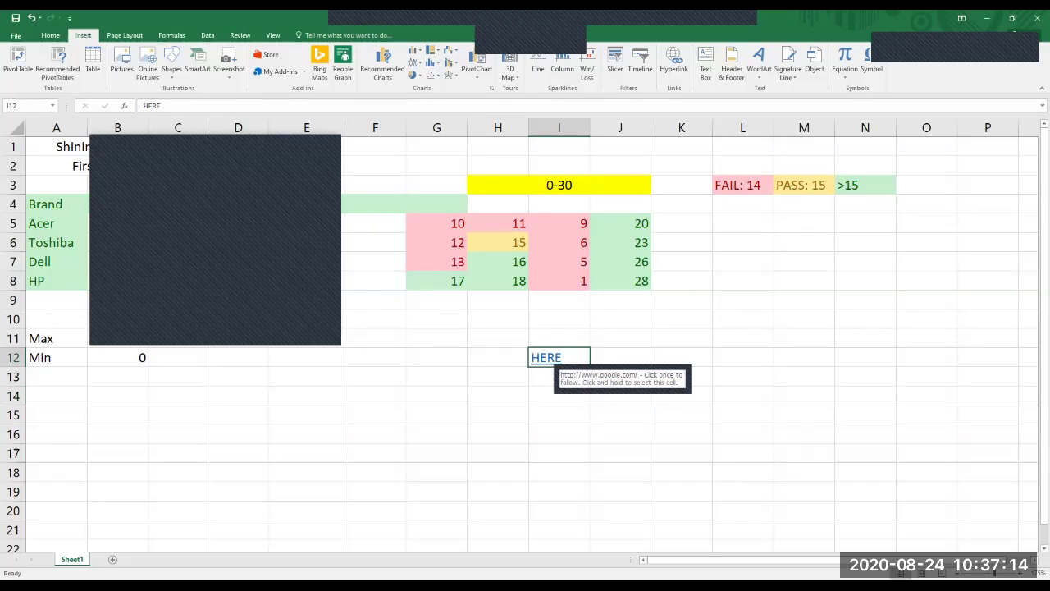
left_click(548, 360)
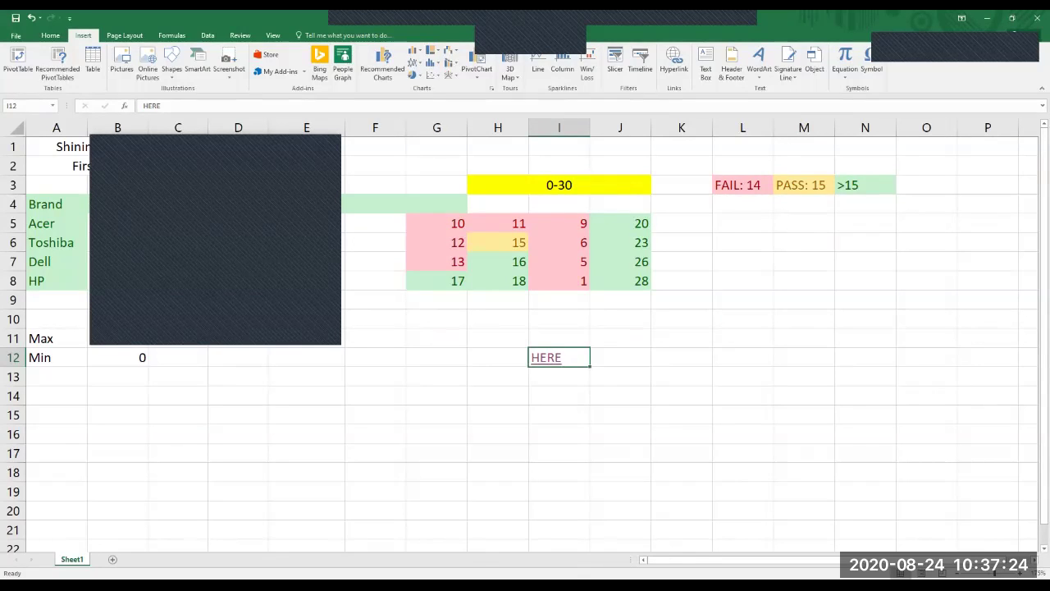
left_click(620, 357)
left_click(574, 357)
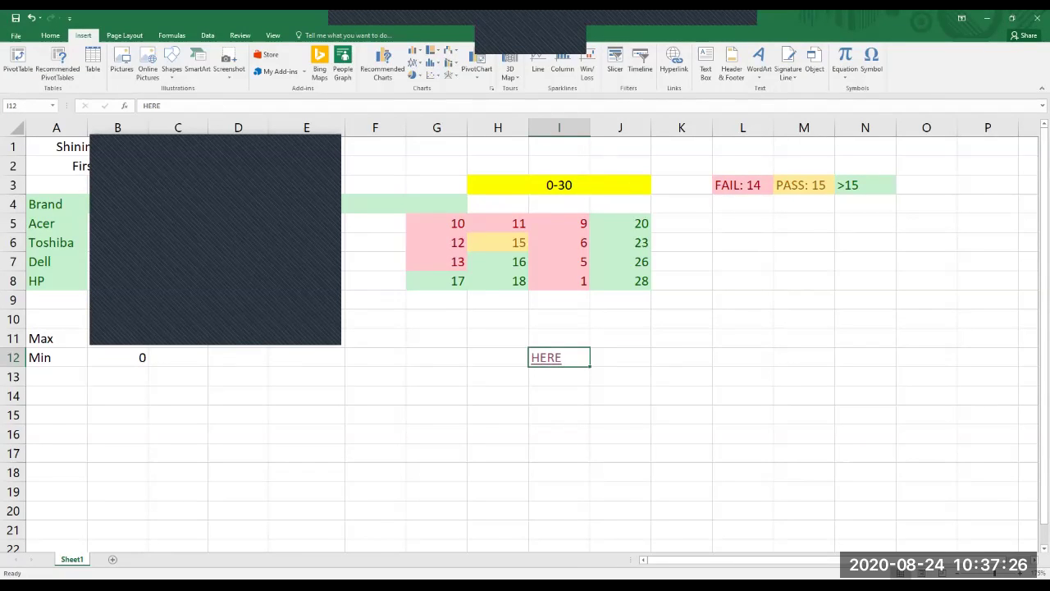